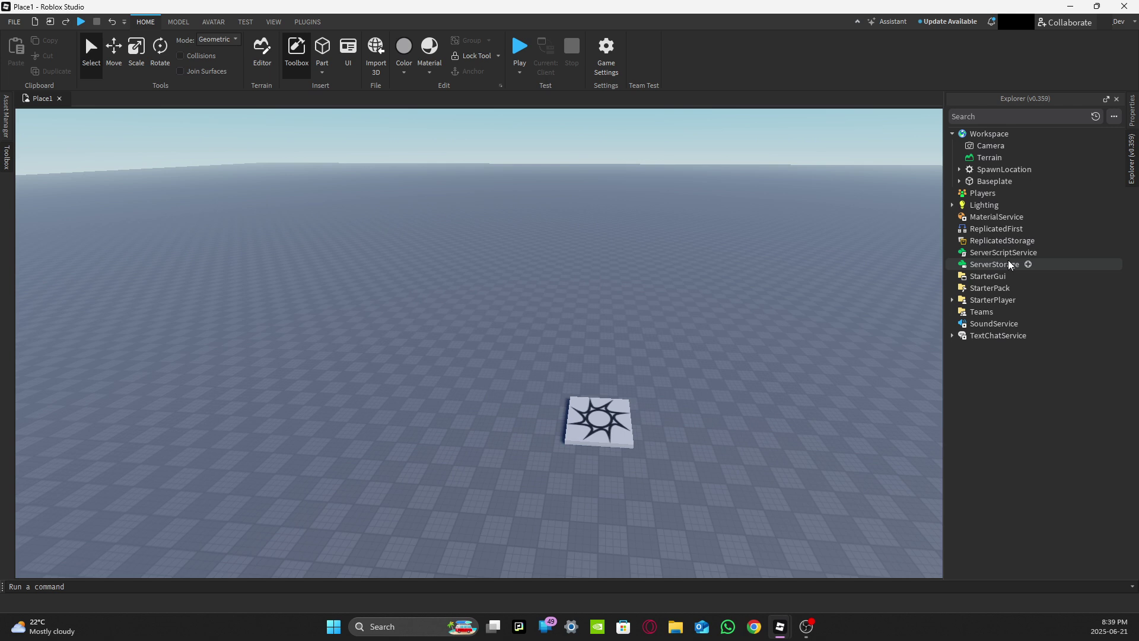
# Step: Add a folder inside ServerStorage and rename it Cars
pyautogui.click(1027, 263)
pyautogui.write('fold')
pyautogui.press('Return')
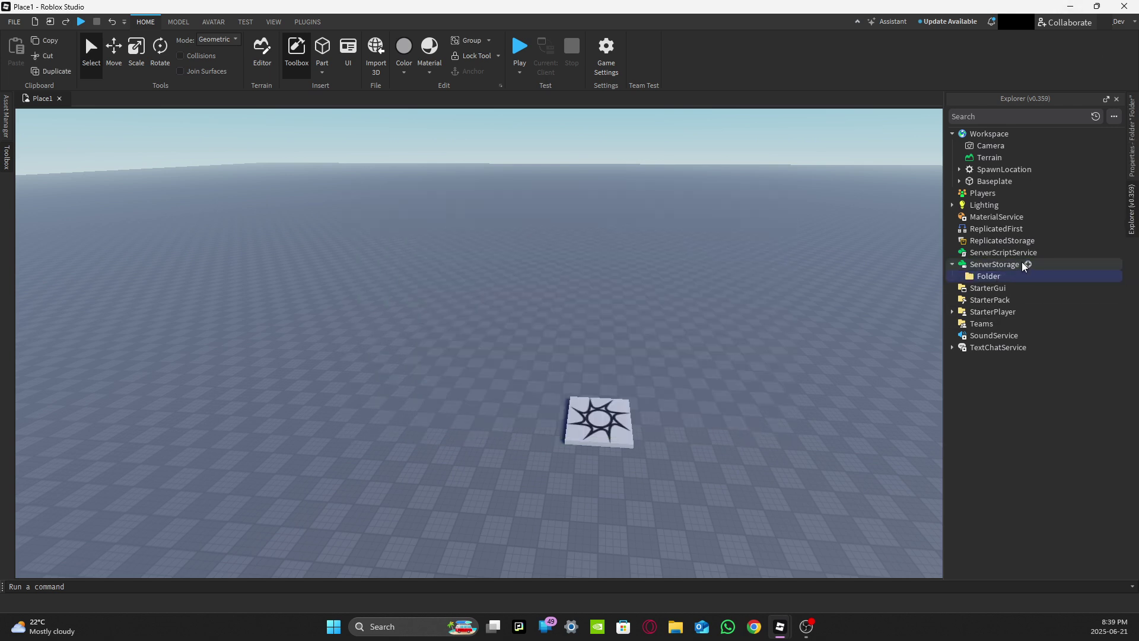
pyautogui.press('F2')
pyautogui.write('Cars')
pyautogui.press('Return')
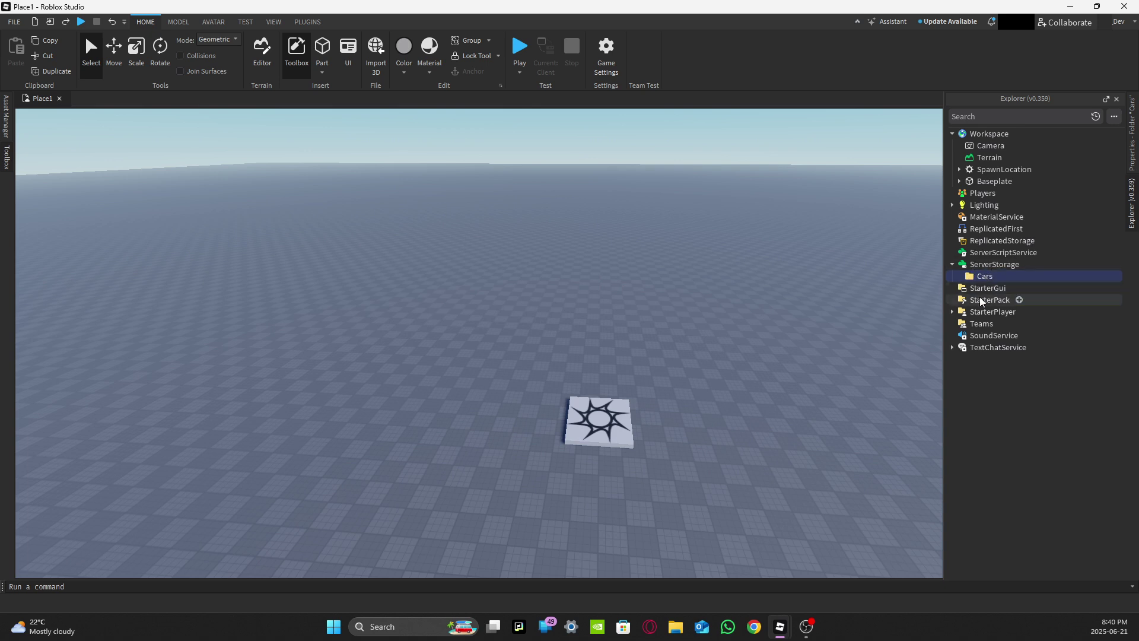
pyautogui.click(953, 265)
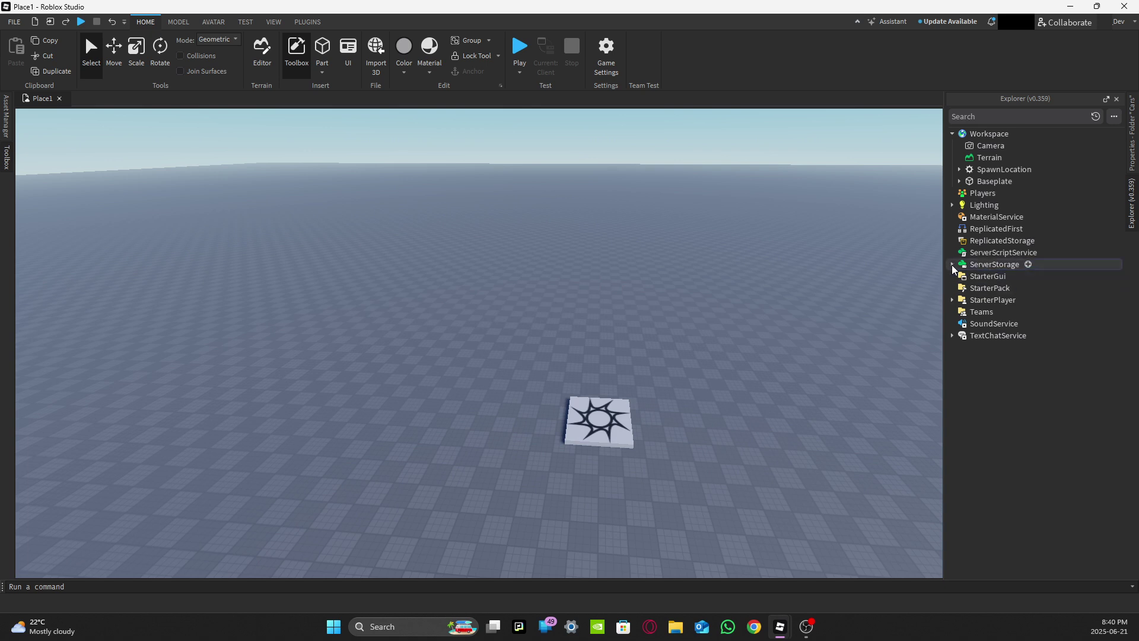
# Step: Add a Script to ServerScriptService and rename it CarSpawner
pyautogui.click(973, 253)
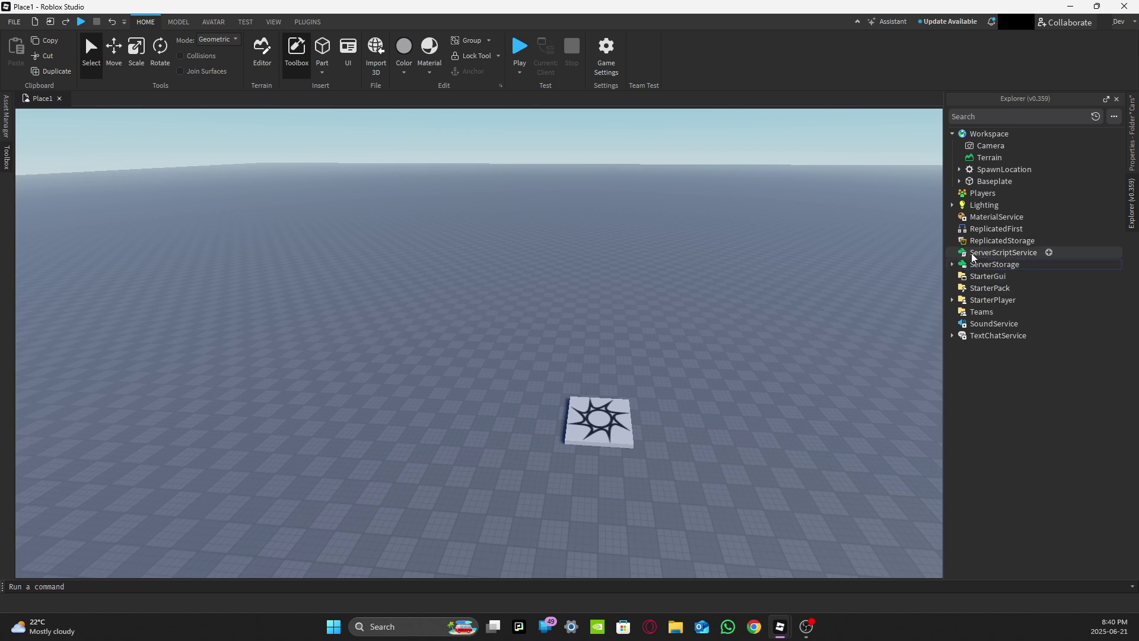
pyautogui.click(1047, 253)
pyautogui.write('script')
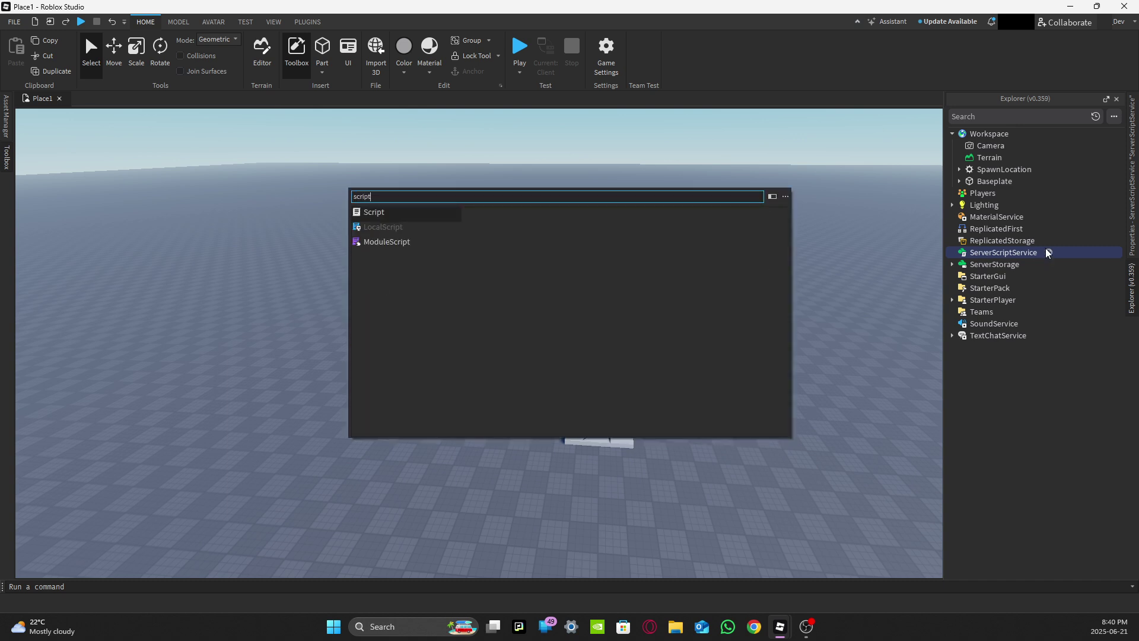
pyautogui.press('Return')
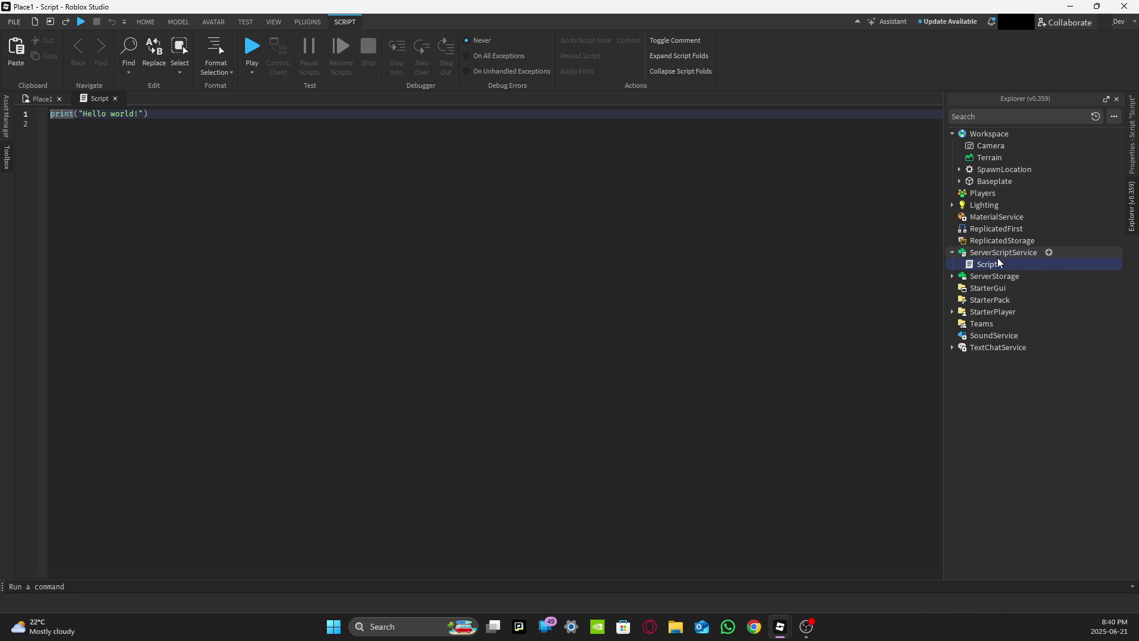
pyautogui.rightClick(987, 265)
pyautogui.click(1011, 354)
pyautogui.write('CarSpawner')
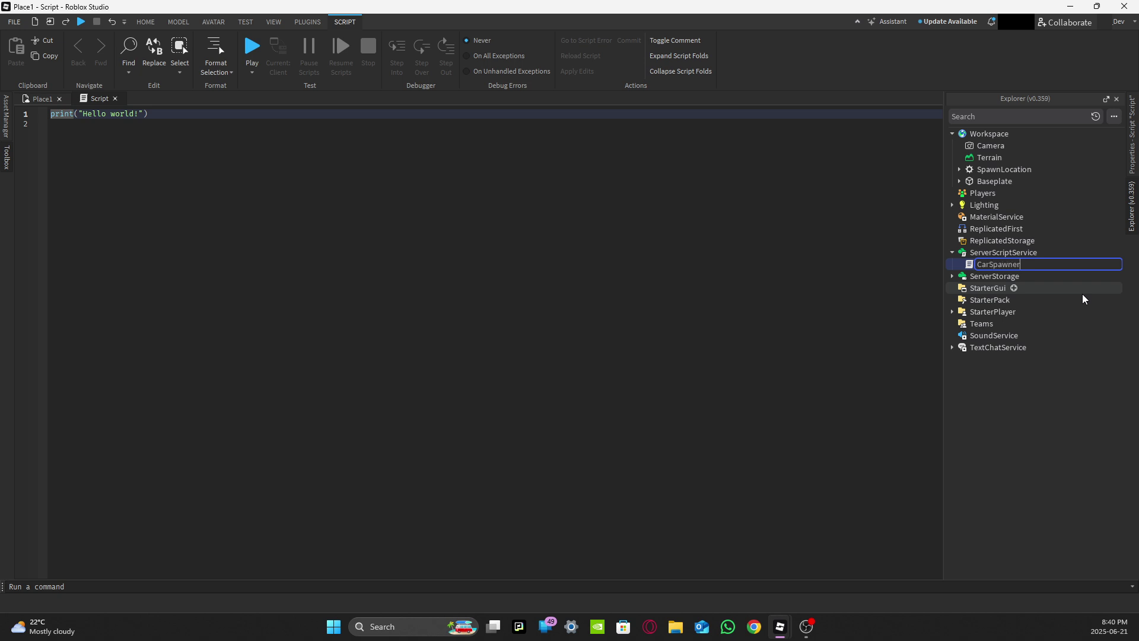
pyautogui.press('Return')
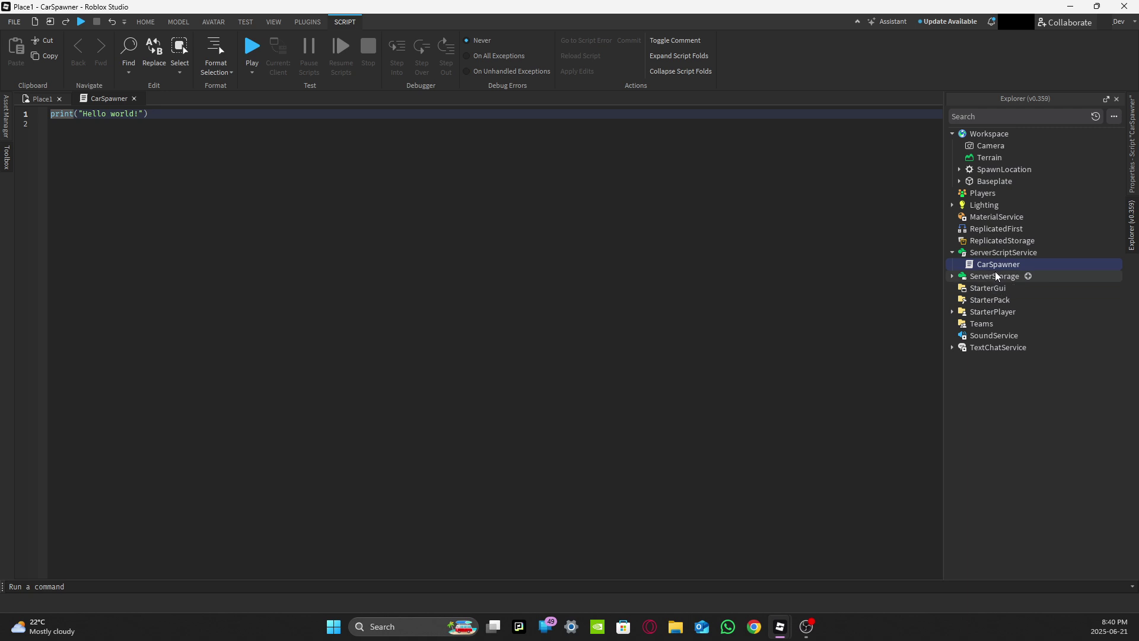
# Step: Replace CarSpawner's default code with handlers for the SpawnCar and DeleteCar events and car removal when players leave or respawn, and close the script
pyautogui.click(376, 226)
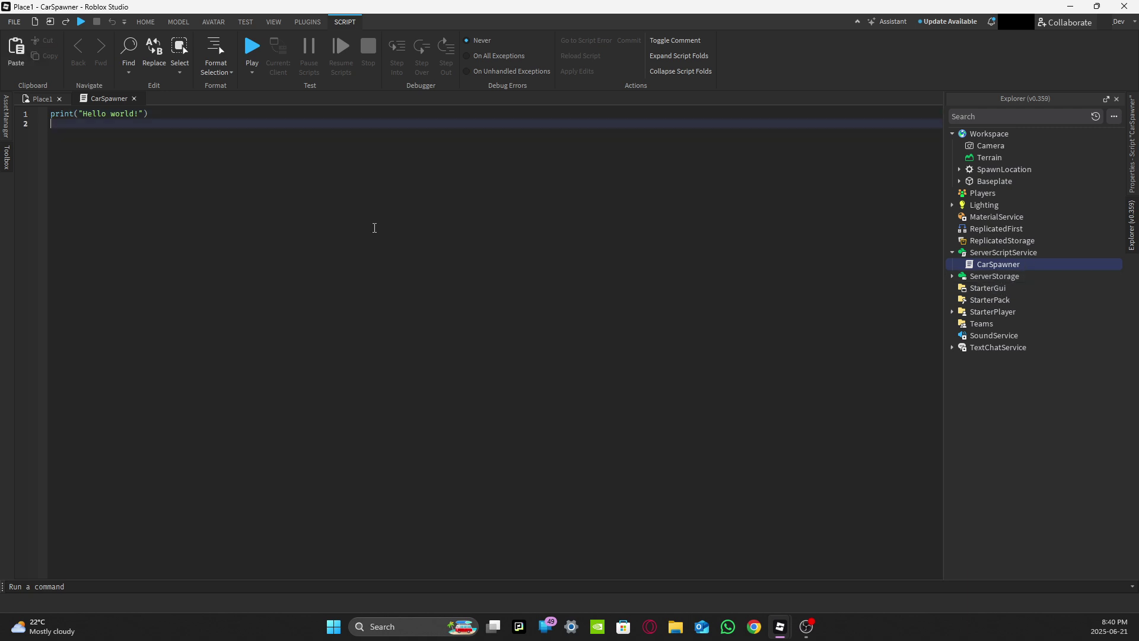
pyautogui.hotkey('ctrl', 'a')
pyautogui.press('BackSpace')
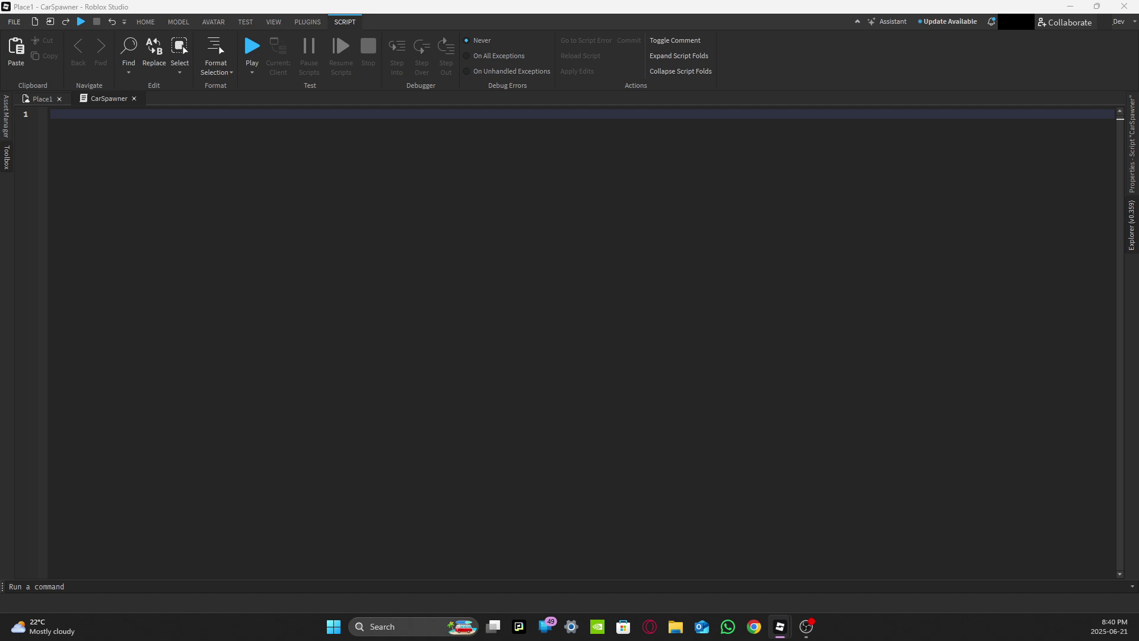
pyautogui.click(142, 173)
pyautogui.write('local ServerStorage = game:GetService("ServerStorage") local ReplicatedStorage = game:GetService("ReplicatedStorage") local SpawnCarEvent = ReplicatedStorage:WaitForChild("SpawnCar") local DeleteCarEvent = ReplicatedStorage:WaitForChild("DeleteCar")  SpawnCarEvent.OnServerEvent:Connect(function(player, carName) \tlocal Car = ServerStorage:FindFirstChild("Cars"):FindFirstChild(carName) \tlocal CurCar = game.Workspace:FindFirstChild(player.Name .. \'sCar\') \tif CurCar then \t\tCurCar:Remove() \tend \tif Car then \t\tlocal clonedCar = Car:Clone() \t\tclonedCar.Name = player.Name .. \'sCar\' \t\tclonedCar.Parent = game.Workspace \t\tclonedCar:MoveTo(player.Character.HumanoidRootPart.Position + player.Character.HumanoidRootPart.CFrame.LookVector * 15) \tend end)  DeleteCarEvent.OnServerEvent:Connect(function(player, Car) \tlocal Car = game.Workspace:FindFirstChild(player.Name .. \'sCar\') \tif Car then \t\tCar:Remove() \tend end)  game.Players.PlayerRemoving:Connect(function(player) \tlocal Car = game.Workspace:FindFirstChild(player.Name .. \'sCar\') \tif Car then \t\tCar:Remove() \tend end)  game.Players.PlayerAdded:Connect(function(player) \tplayer.CharacterAdded:Connect(function(character) \t\tlocal Car = game.Workspace:FindFirstChild(player.Name .. \'sCar\') \t\tif Car then \t\t\tCar:Remove() \t\tend \tend) end)')
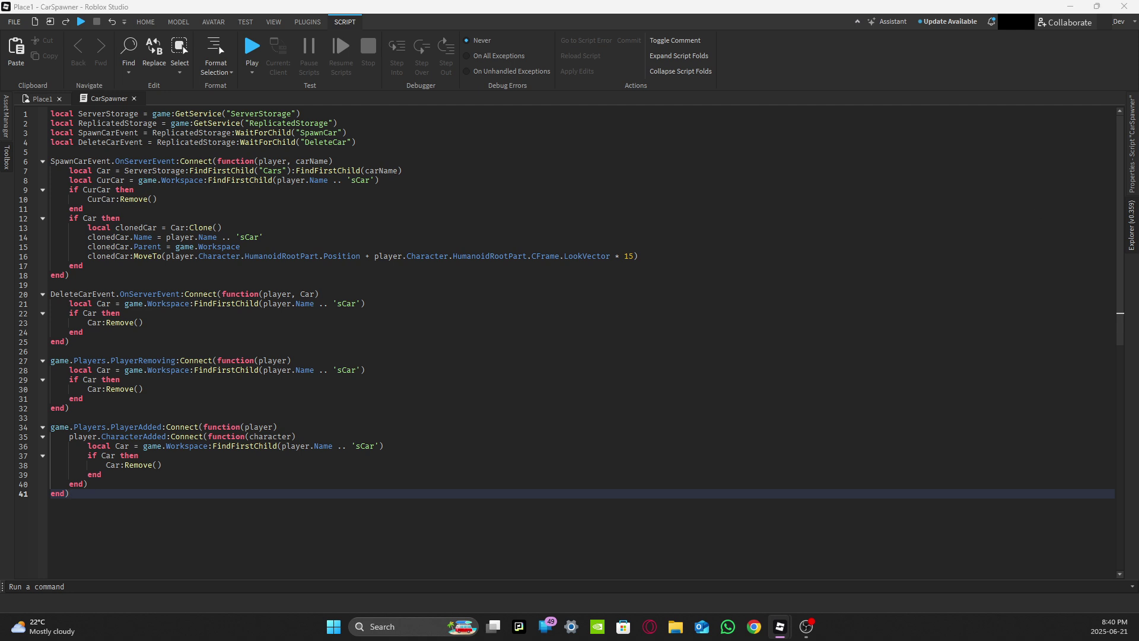
pyautogui.click(134, 98)
pyautogui.moveTo(284, 190); pyautogui.dragTo(290, 191, button='right')
pyautogui.press('w')
pyautogui.press('a')
pyautogui.press('q')
pyautogui.press('s')
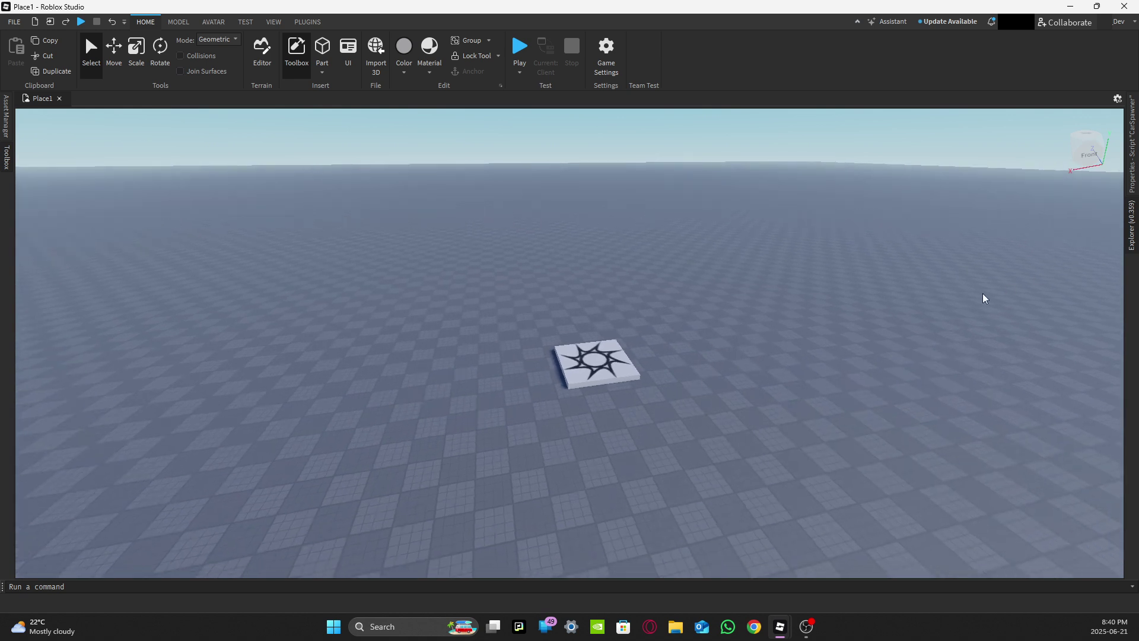
# Step: Add a RemoteEvent to ReplicatedStorage and duplicate it
pyautogui.click(1116, 225)
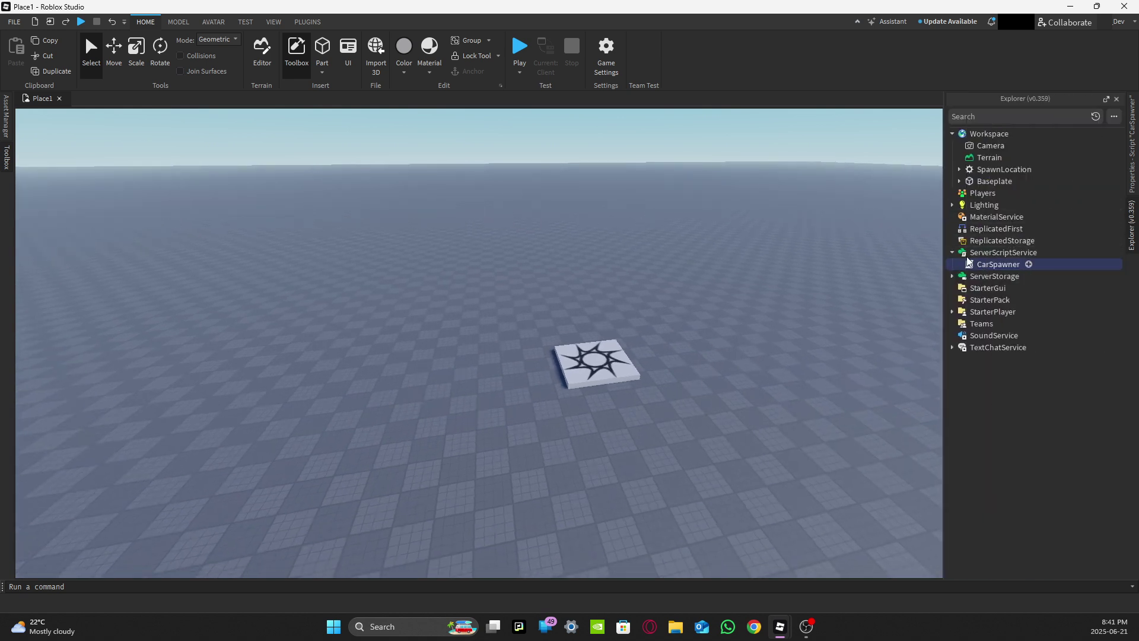
pyautogui.click(952, 254)
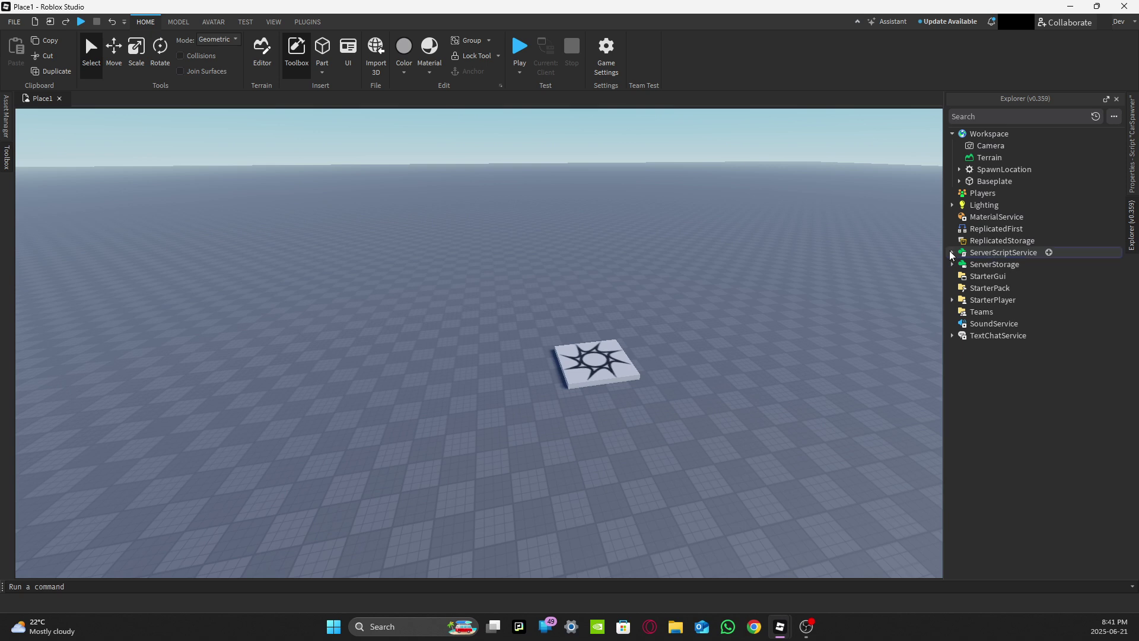
pyautogui.click(1041, 240)
pyautogui.write('rem')
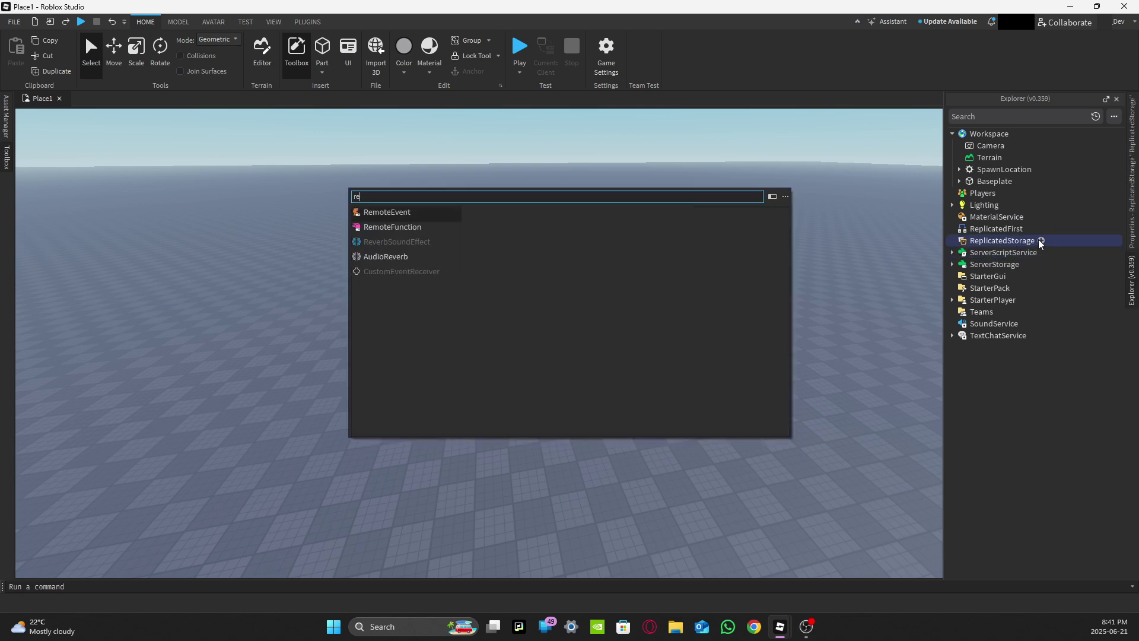
pyautogui.press('Return')
pyautogui.hotkey('ctrl', 'd')
# Step: Rename the two RemoteEvents in ReplicatedStorage as DeleteCar and SpawnCar
pyautogui.click(995, 250)
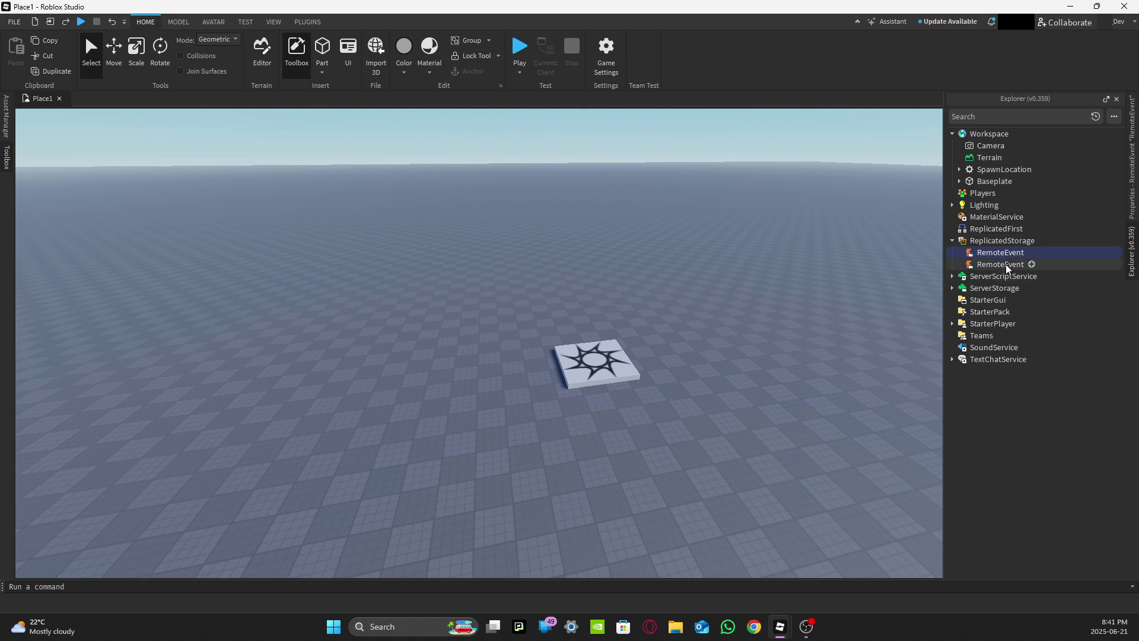
pyautogui.press('F2')
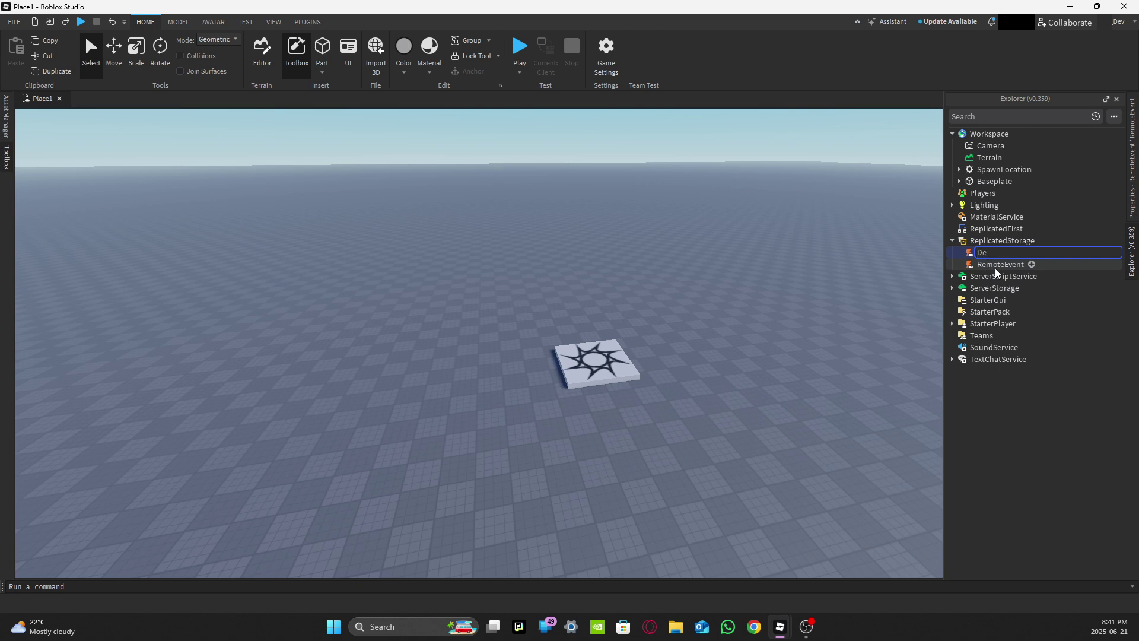
pyautogui.write('DeleteCar')
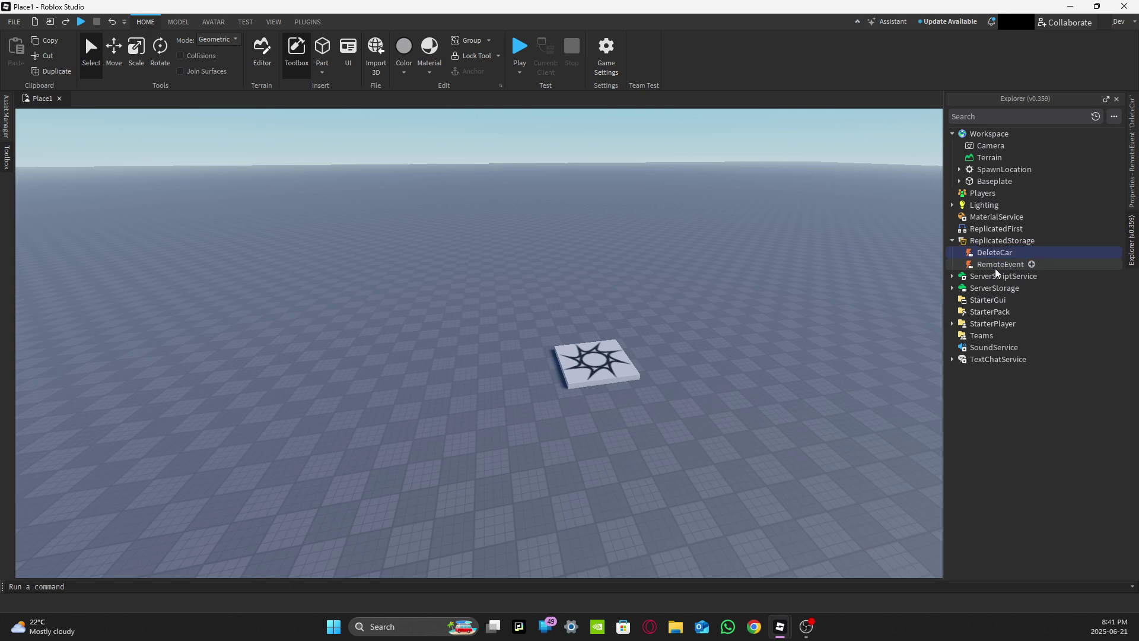
pyautogui.click(995, 268)
pyautogui.press('F2')
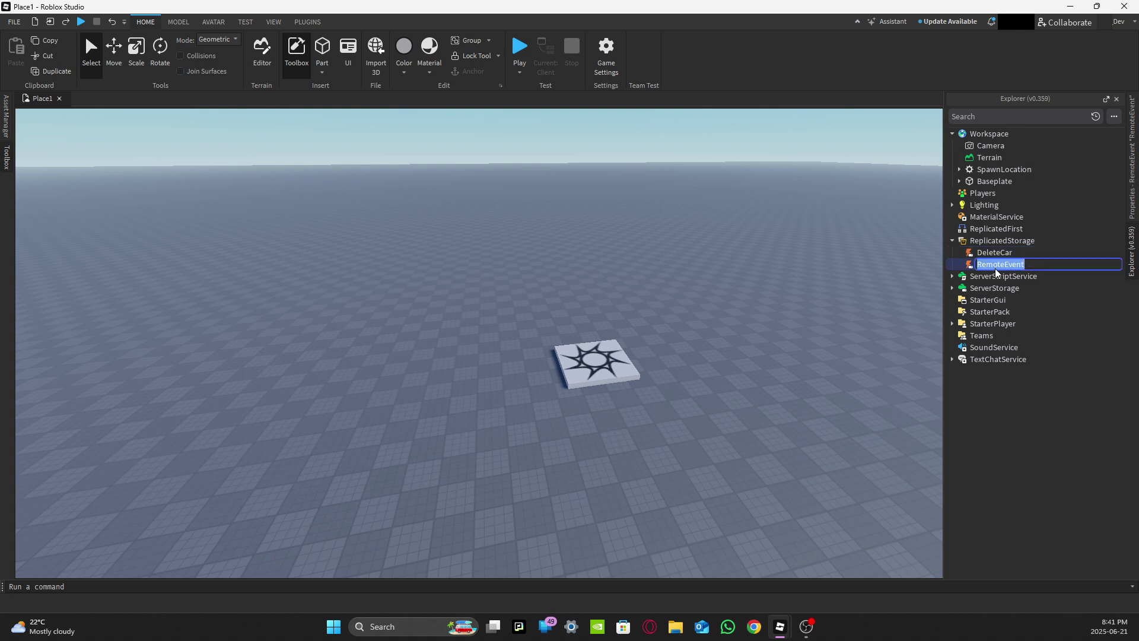
pyautogui.write('SpawnCar')
pyautogui.press('Return')
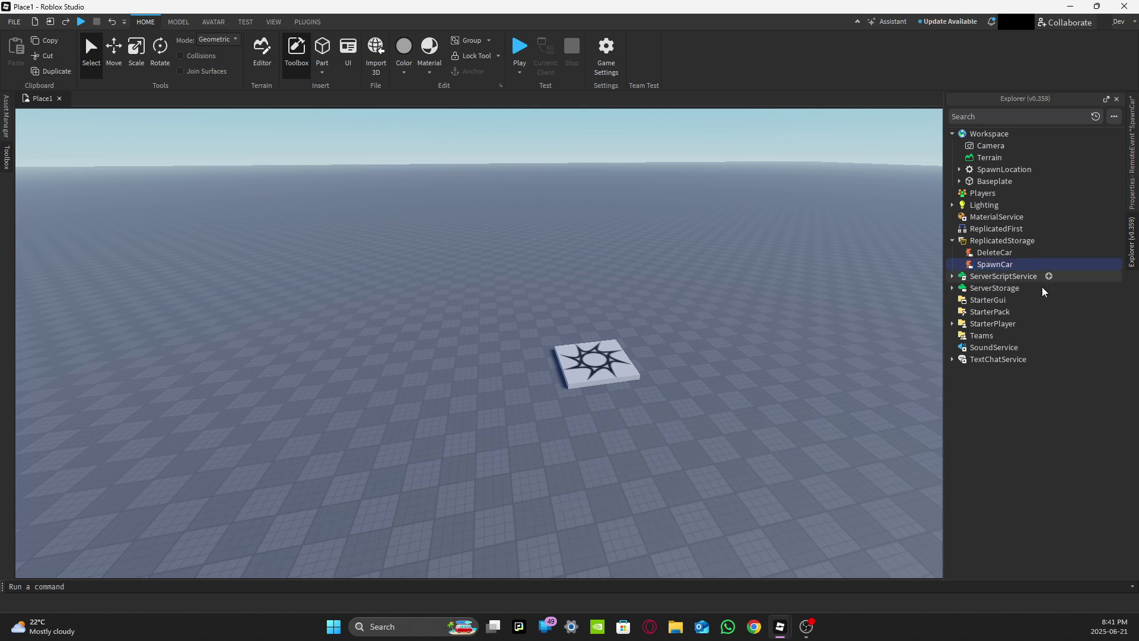
pyautogui.click(952, 240)
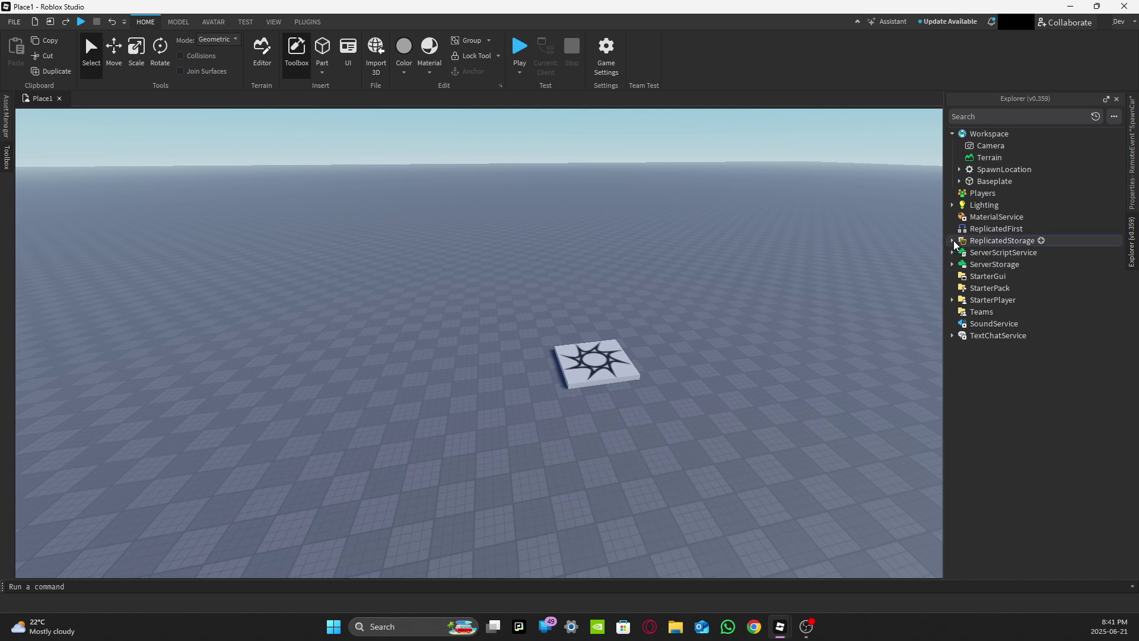
pyautogui.click(952, 241)
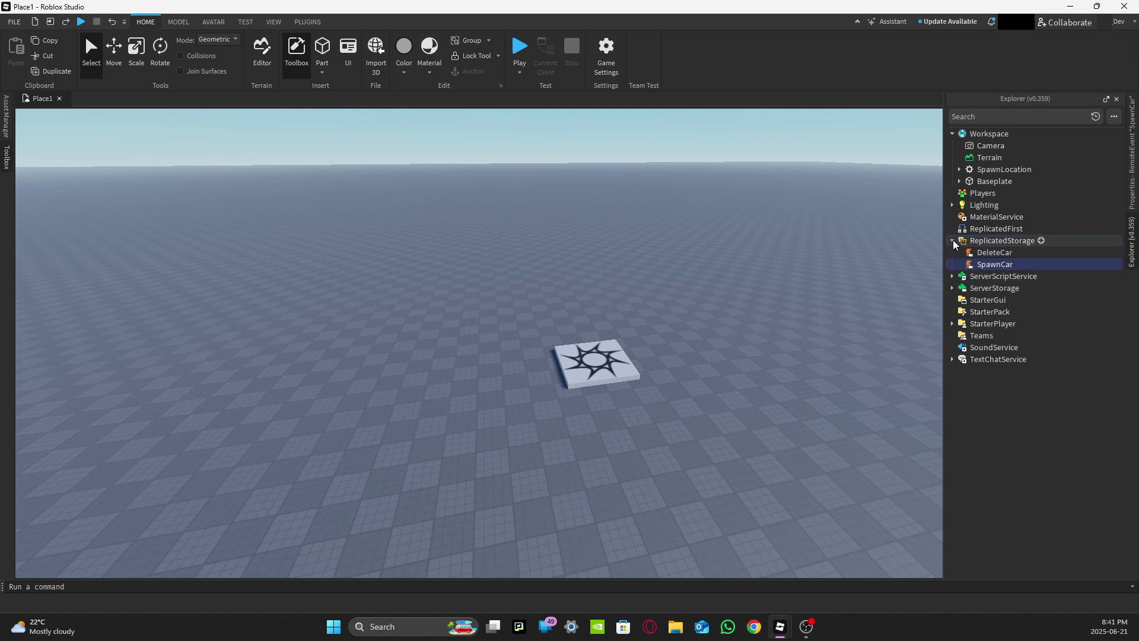
pyautogui.click(952, 240)
pyautogui.click(951, 264)
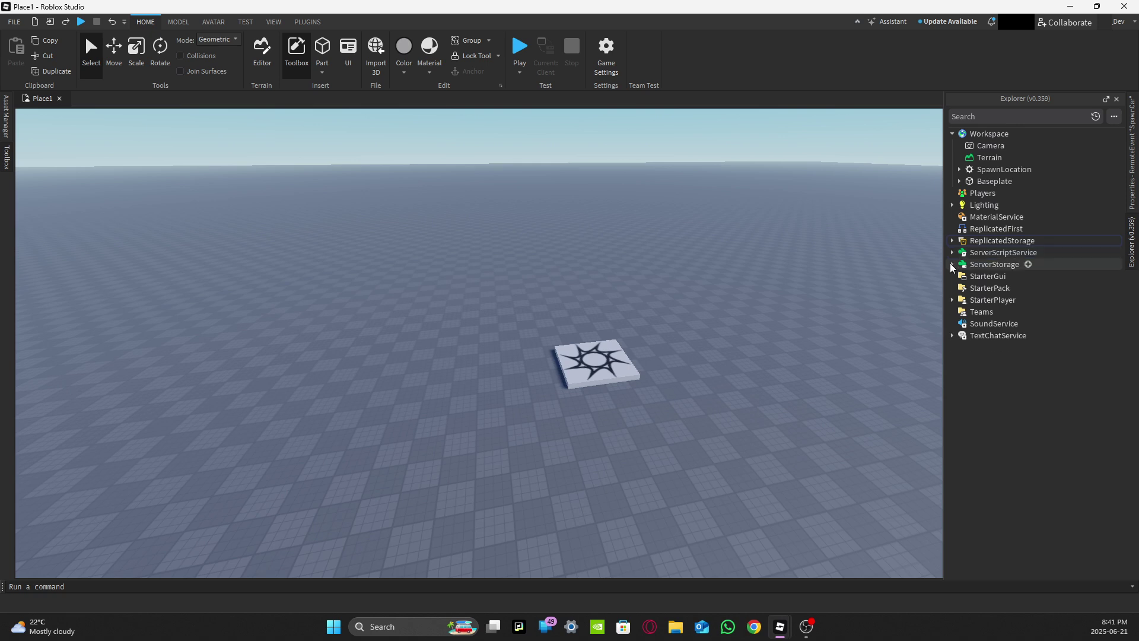
pyautogui.click(952, 264)
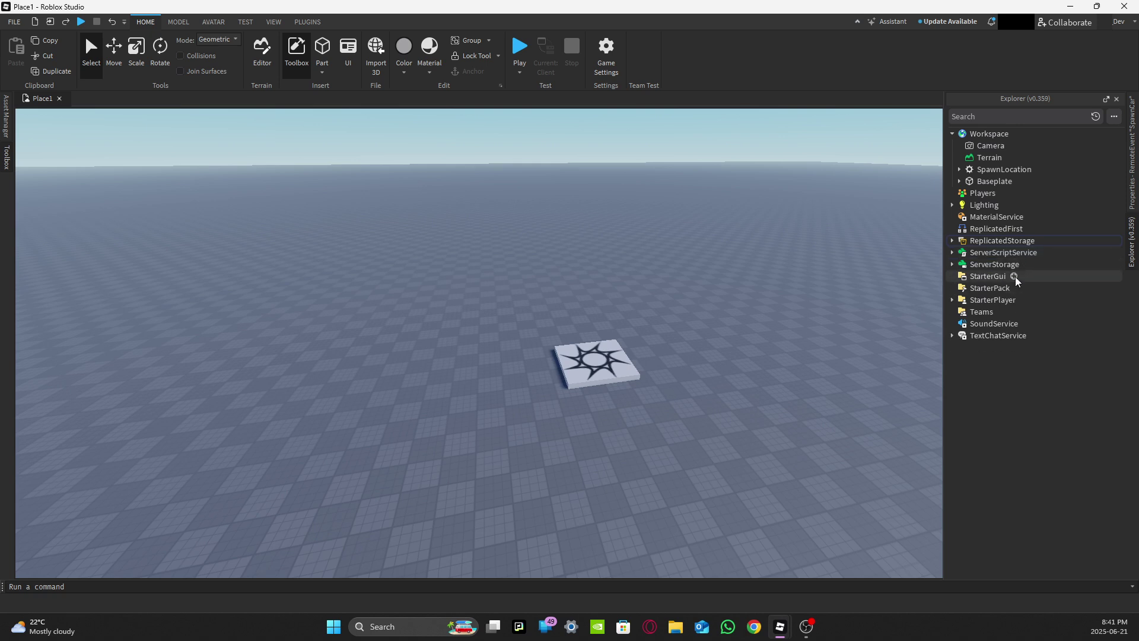
# Step: Add a ScreenGui to StarterGui and insert a Frame inside it
pyautogui.click(1015, 276)
pyautogui.write('screen')
pyautogui.press('Return')
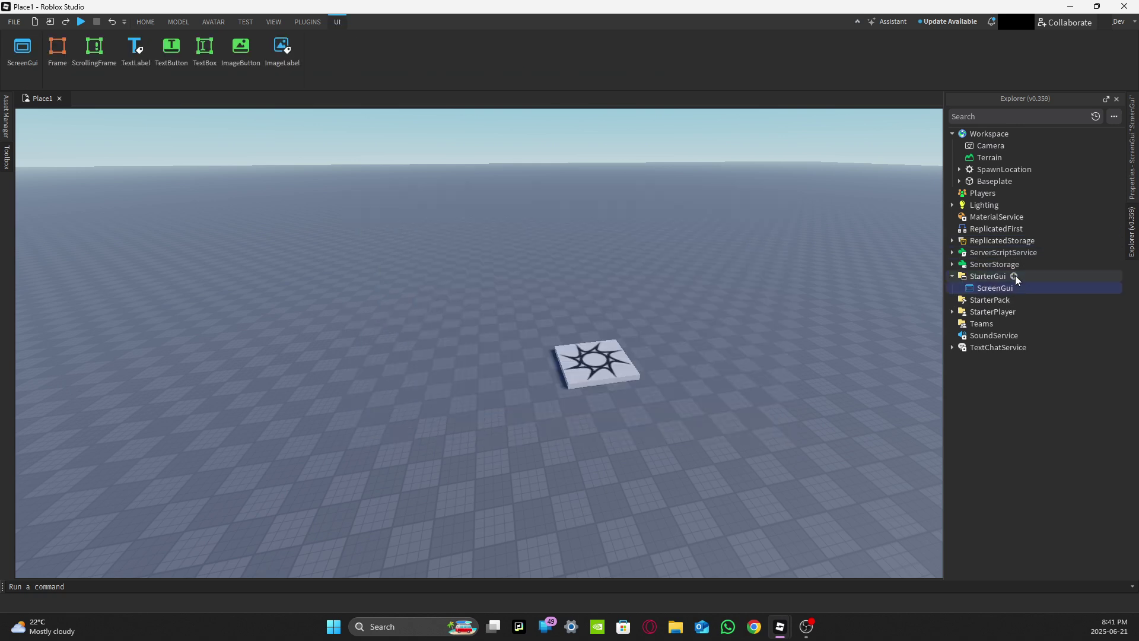
pyautogui.click(1018, 285)
pyautogui.write('fra')
pyautogui.press('Return')
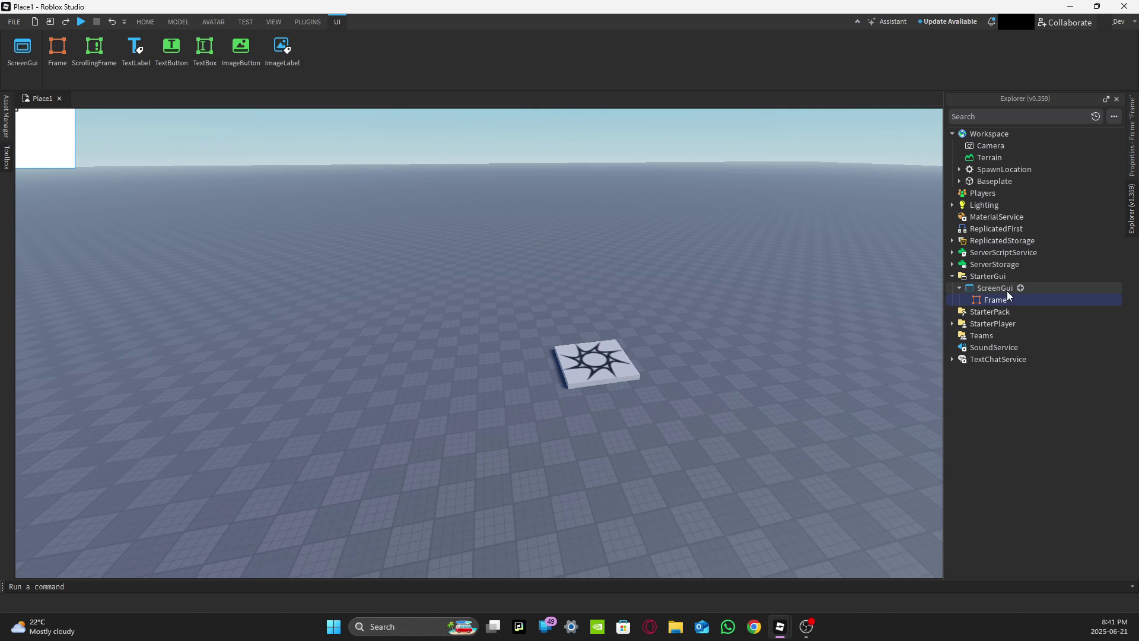
# Step: Add an ImageButton to the ScreenGui and move it to the viewport's left edge, about 303 px from the top
pyautogui.click(1019, 287)
pyautogui.write('ima')
pyautogui.press('Return')
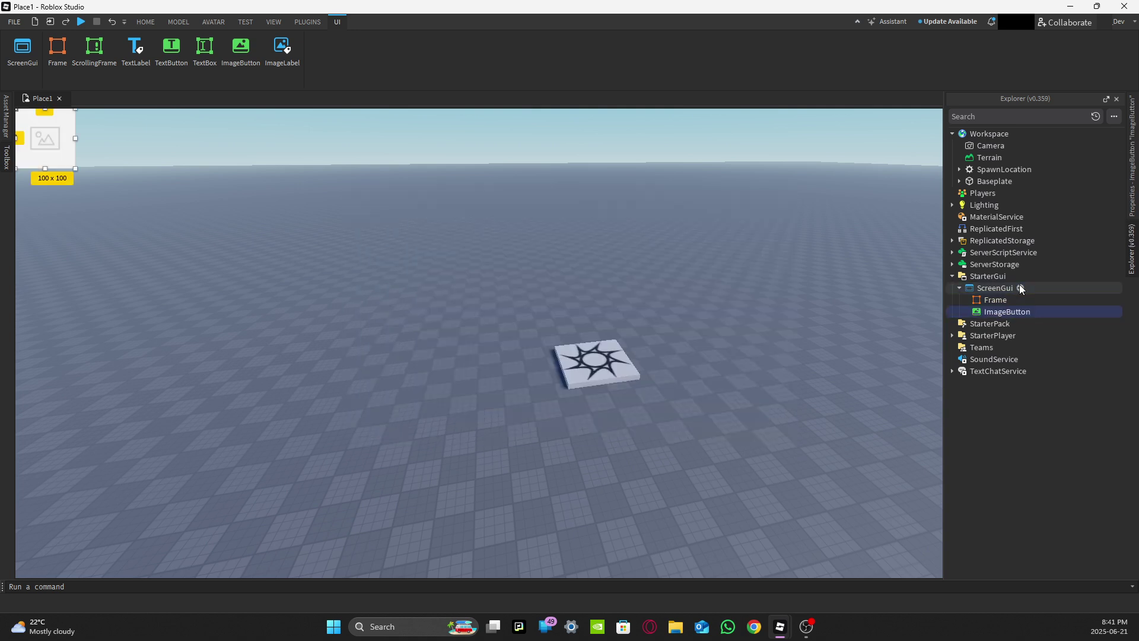
pyautogui.moveTo(32, 157); pyautogui.dragTo(42, 337)
# Step: Enlarge the Frame to about 769 × 353 px and centre it in the viewport
pyautogui.moveTo(47, 138); pyautogui.dragTo(904, 449)
pyautogui.moveTo(644, 335); pyautogui.dragTo(540, 330)
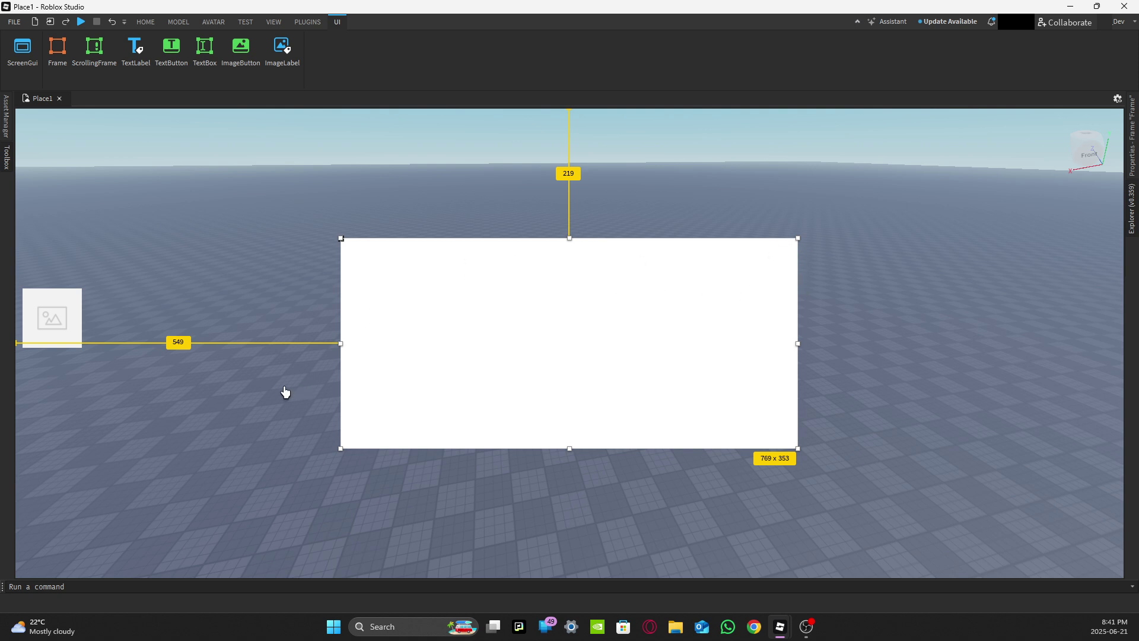
pyautogui.click(51, 323)
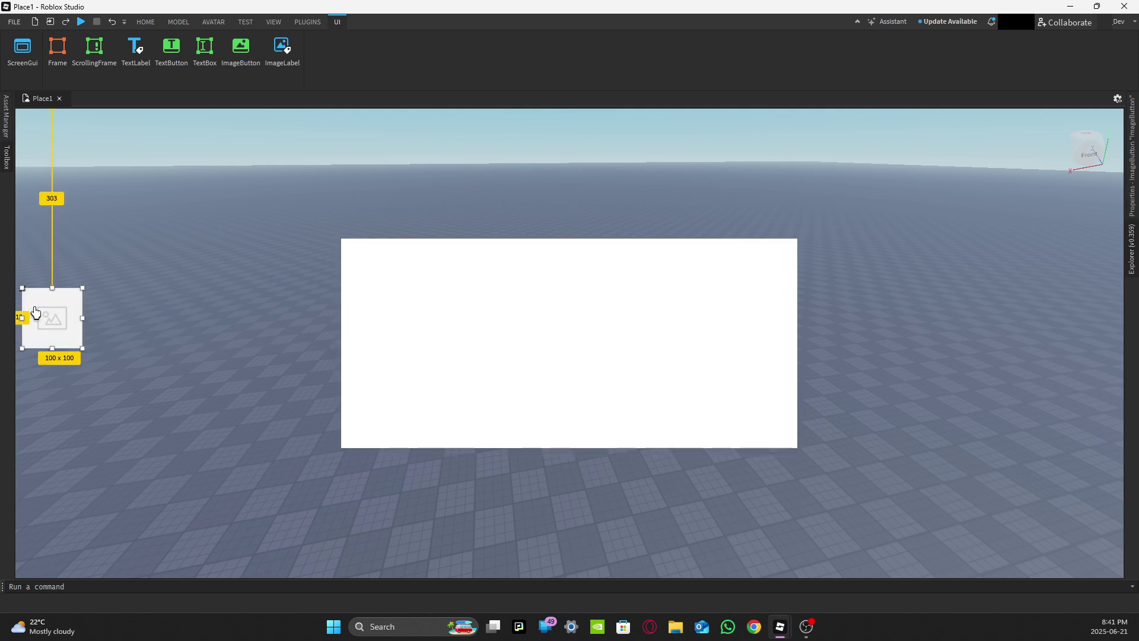
pyautogui.click(1130, 267)
pyautogui.click(997, 300)
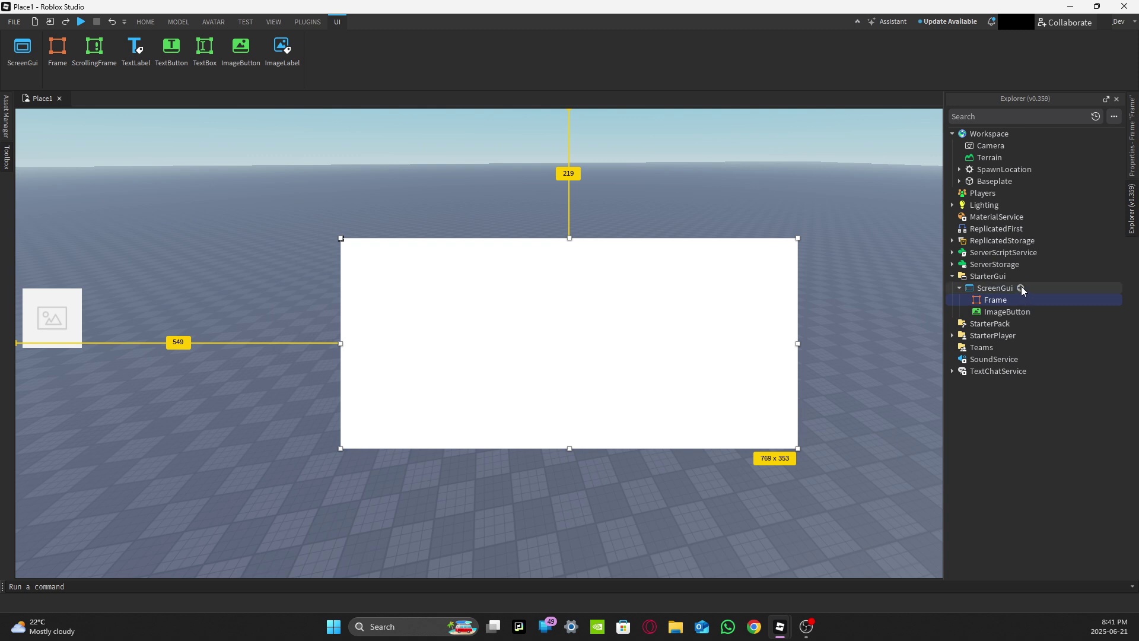
pyautogui.click(1021, 288)
pyautogui.write('scrol')
pyautogui.press('Return')
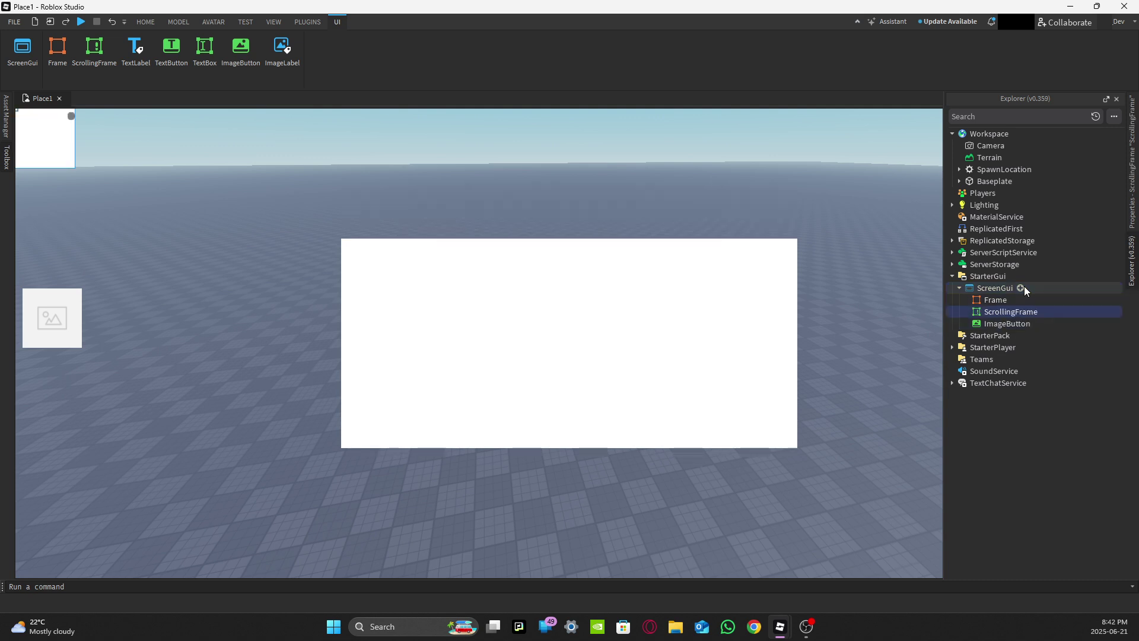
pyautogui.rightClick(1013, 313)
pyautogui.click(1034, 374)
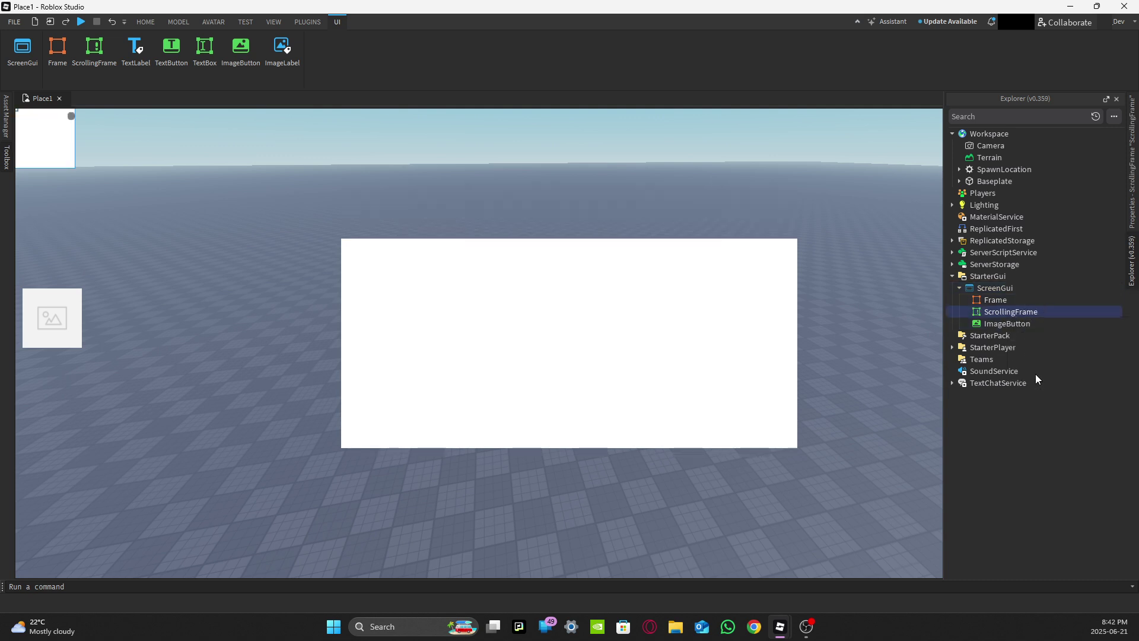
pyautogui.write('Frame')
pyautogui.press('Return')
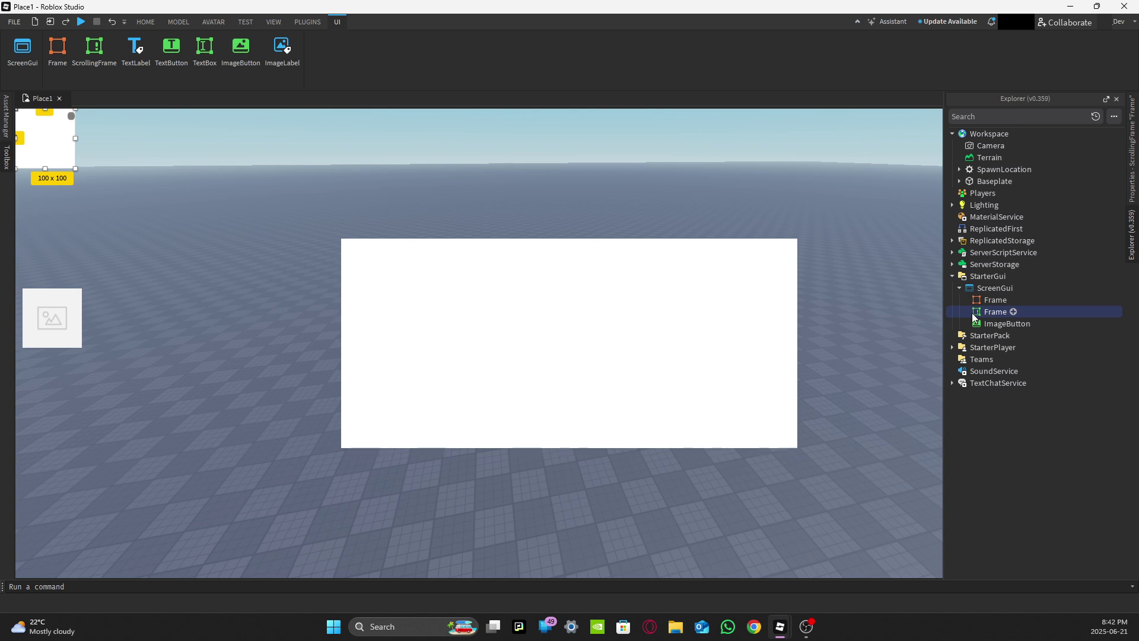
pyautogui.press('Delete')
# Step: Add an ImageButton inside the large Frame of the ScreenGui
pyautogui.click(1001, 299)
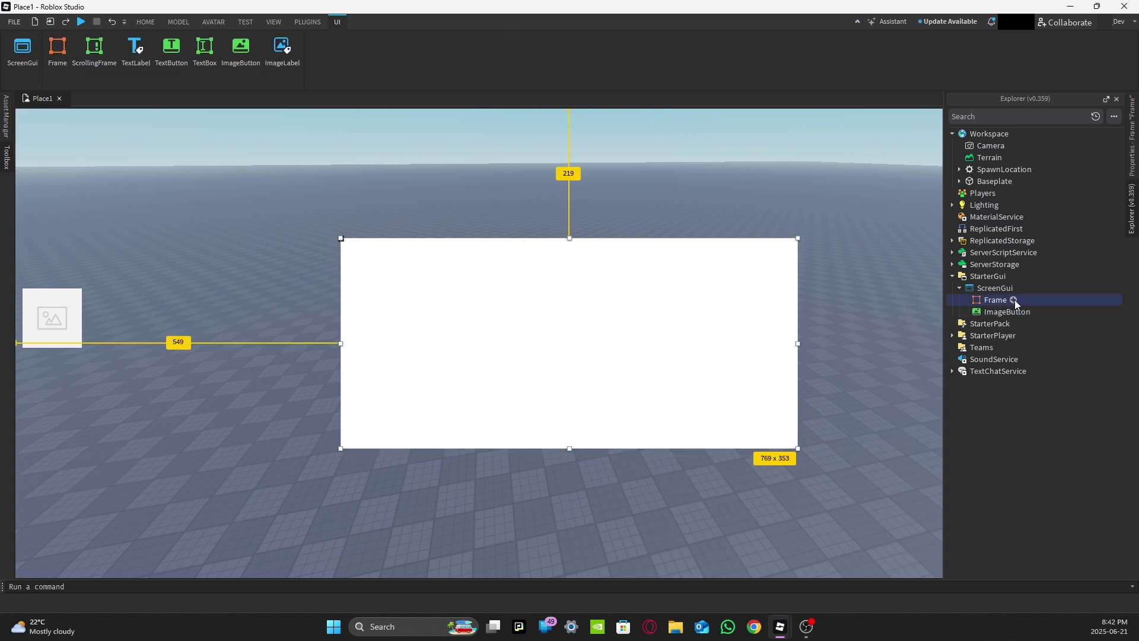
pyautogui.click(1014, 300)
pyautogui.write('image')
pyautogui.press('Return')
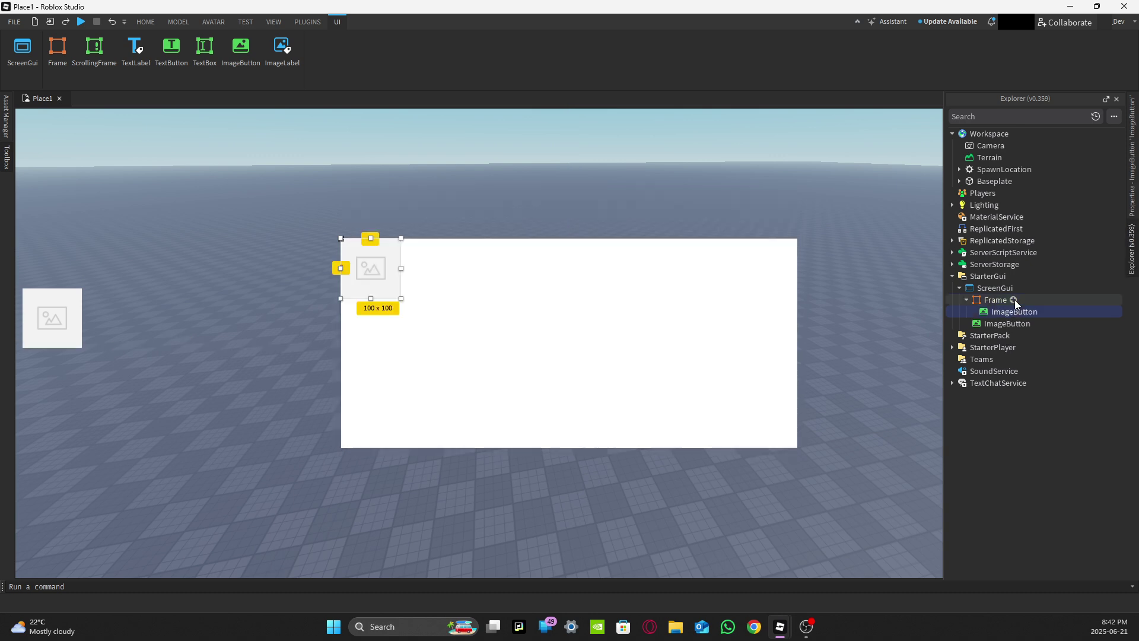
# Step: Move the ImageButton inside the Frame to about 50 px from its left edge and 34 px from its top
pyautogui.moveTo(367, 286); pyautogui.dragTo(420, 297)
pyautogui.click(540, 315)
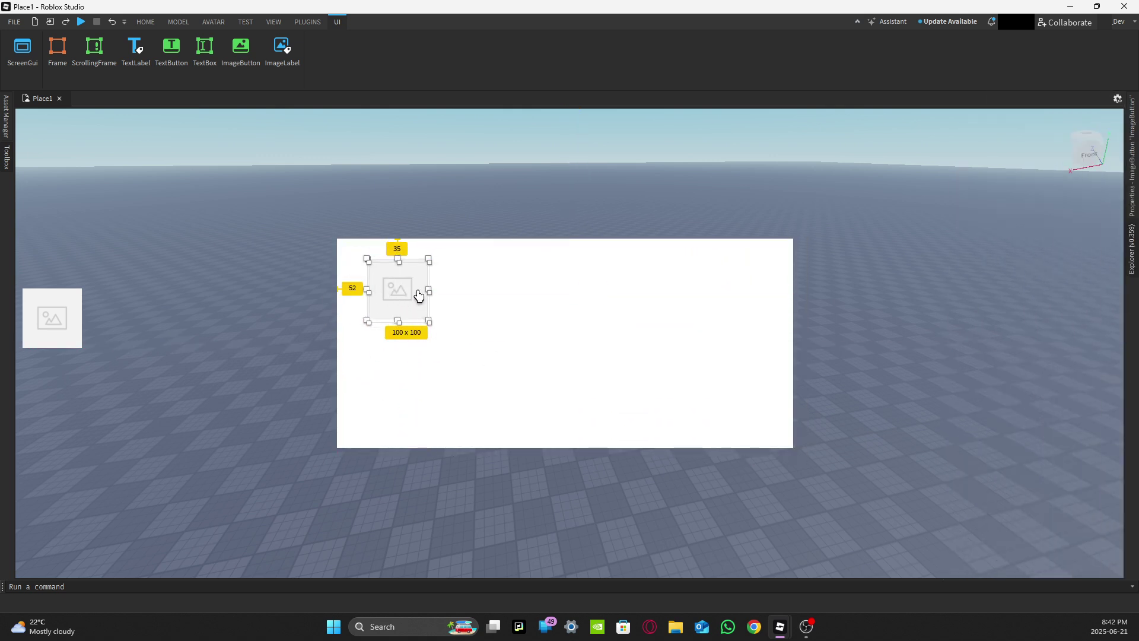
pyautogui.moveTo(1134, 267)
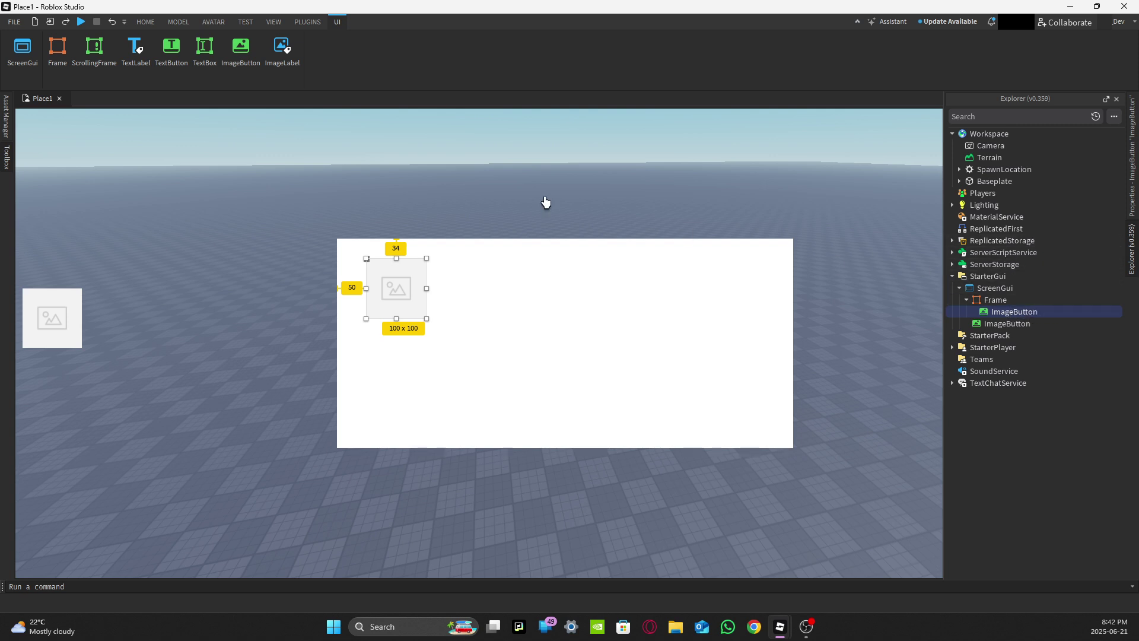
# Step: Insert the 2019 Sports Car model from the Toolbox's Vehicle category, Car section, into the workspace
pyautogui.click(6, 161)
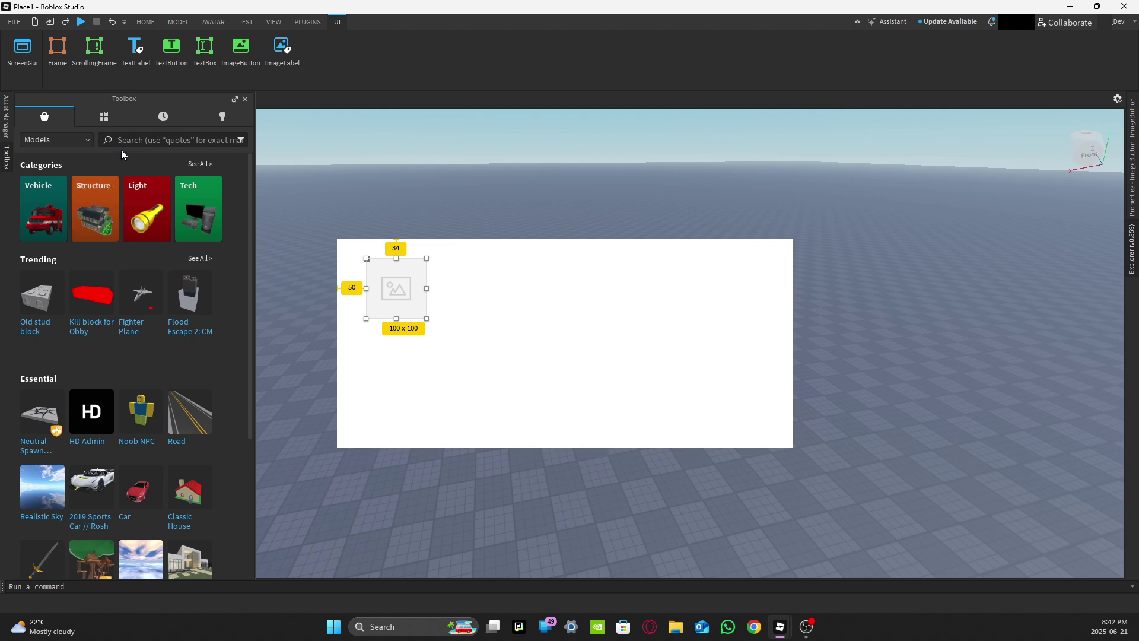
pyautogui.click(40, 202)
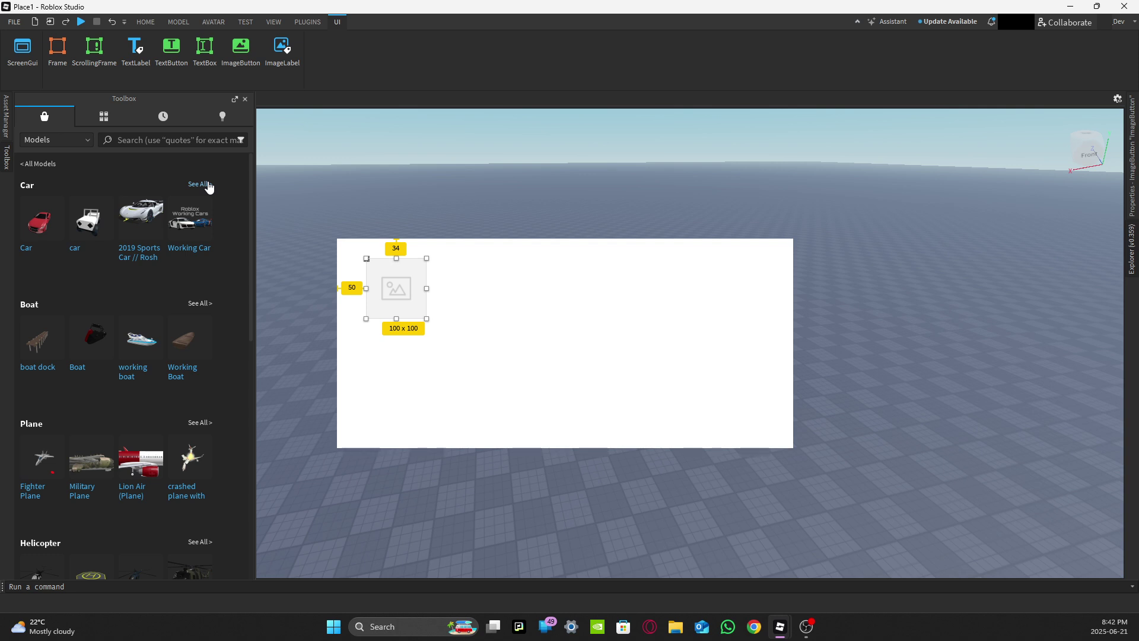
pyautogui.moveTo(165, 217)
pyautogui.scroll(-3, 98, 427)
pyautogui.scroll(-4, 161, 489)
pyautogui.scroll(7, 148, 475)
pyautogui.moveTo(81, 215)
pyautogui.scroll(-6, 84, 290)
pyautogui.scroll(6, 94, 323)
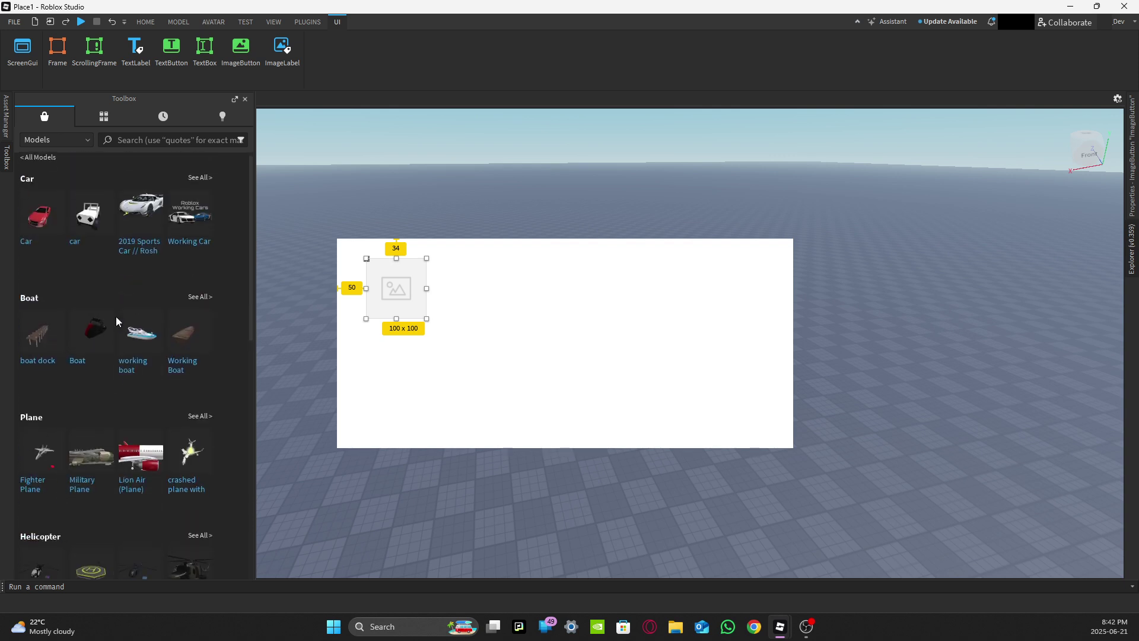
pyautogui.click(200, 184)
pyautogui.moveTo(50, 236)
pyautogui.moveTo(89, 205)
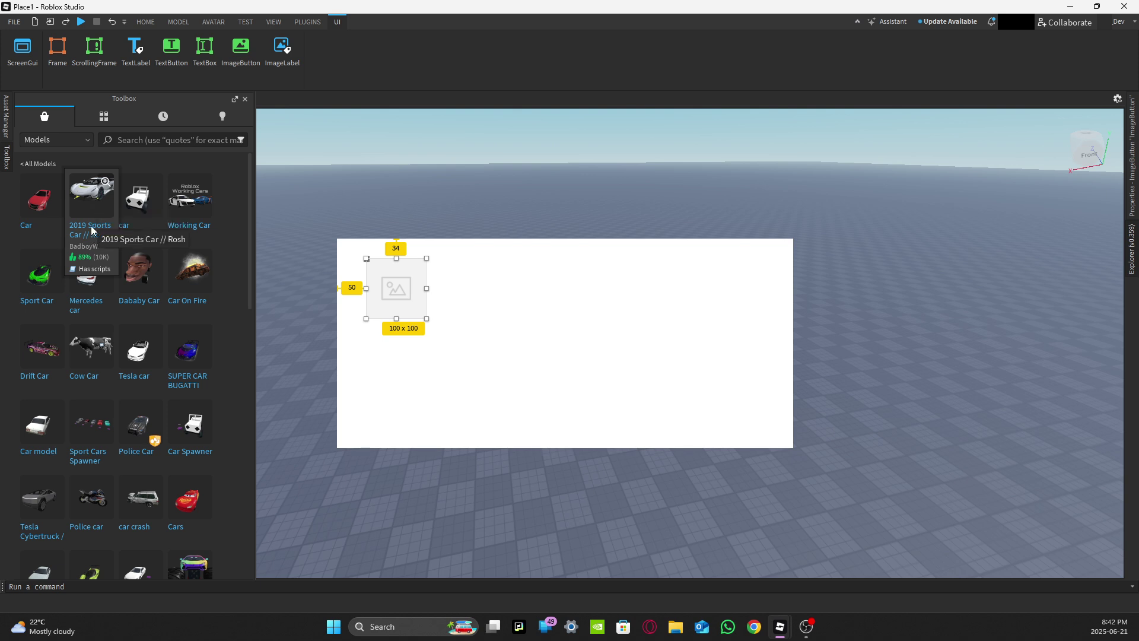
pyautogui.click(91, 225)
pyautogui.click(680, 338)
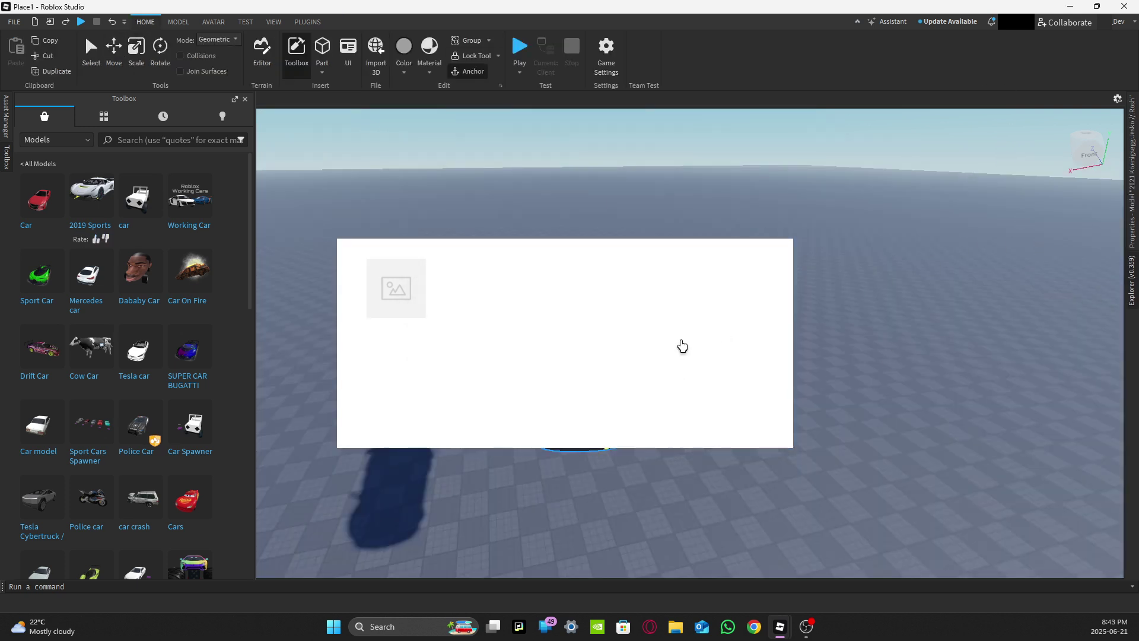
# Step: Turn off Visible on the ScreenGui's Frame so that it does not cover the car
pyautogui.moveTo(681, 346); pyautogui.dragTo(498, 287, button='right')
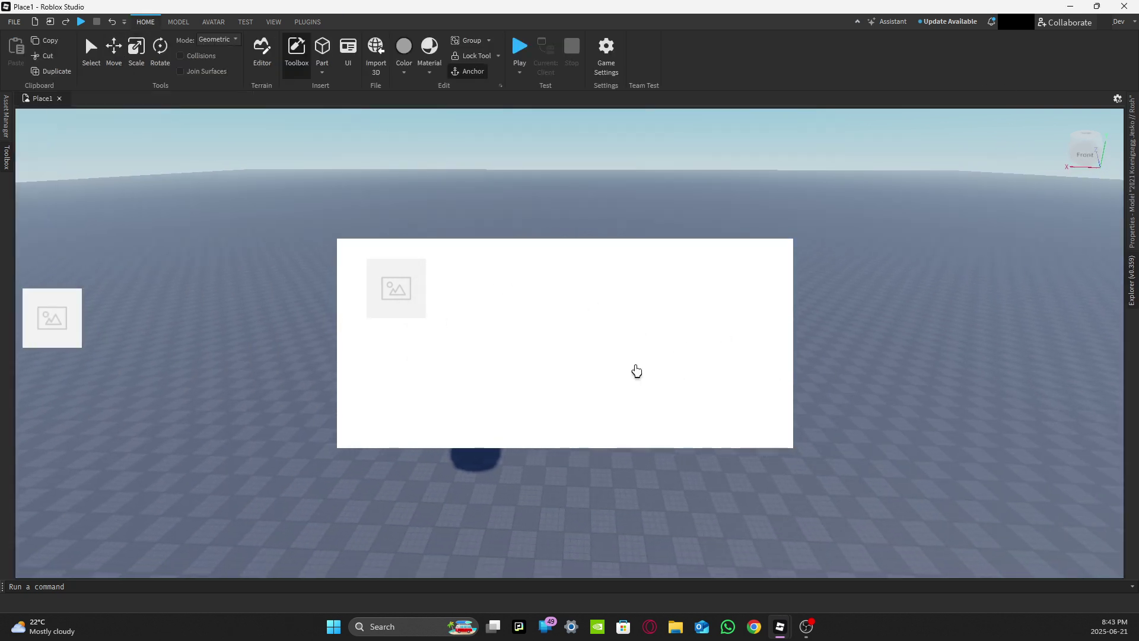
pyautogui.moveTo(1133, 273)
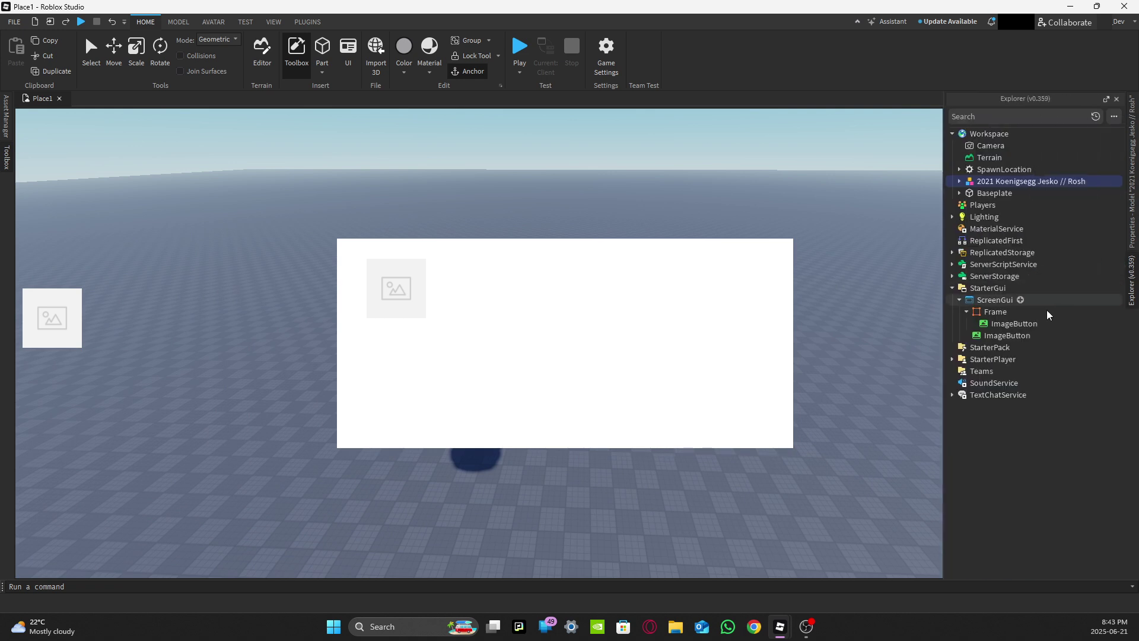
pyautogui.click(994, 313)
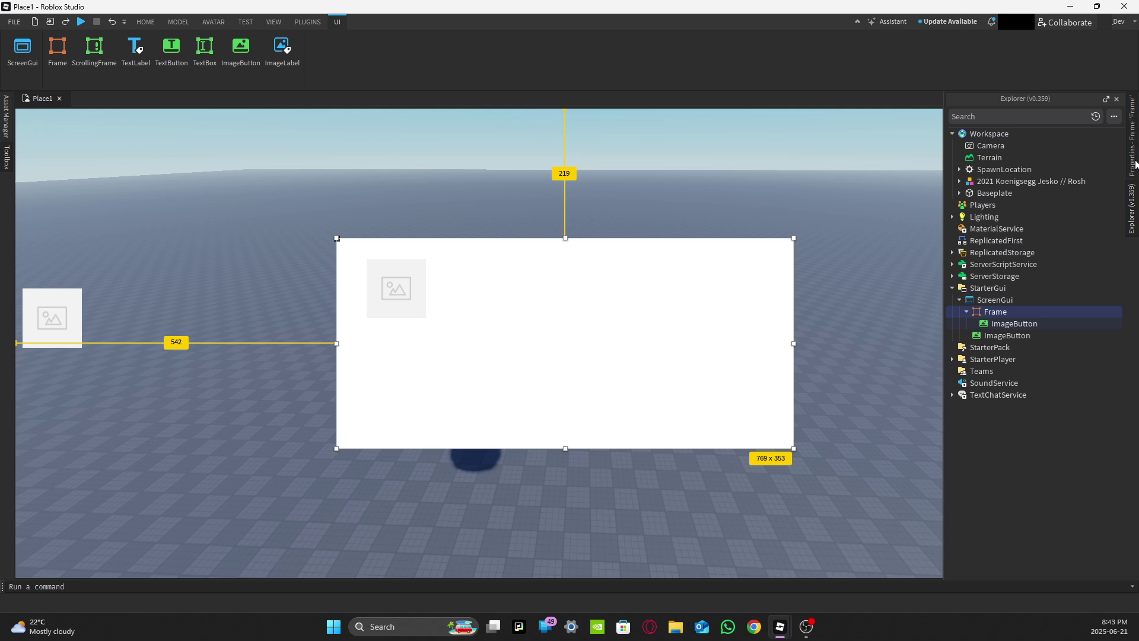
pyautogui.moveTo(1132, 164)
pyautogui.scroll(-2, 1056, 276)
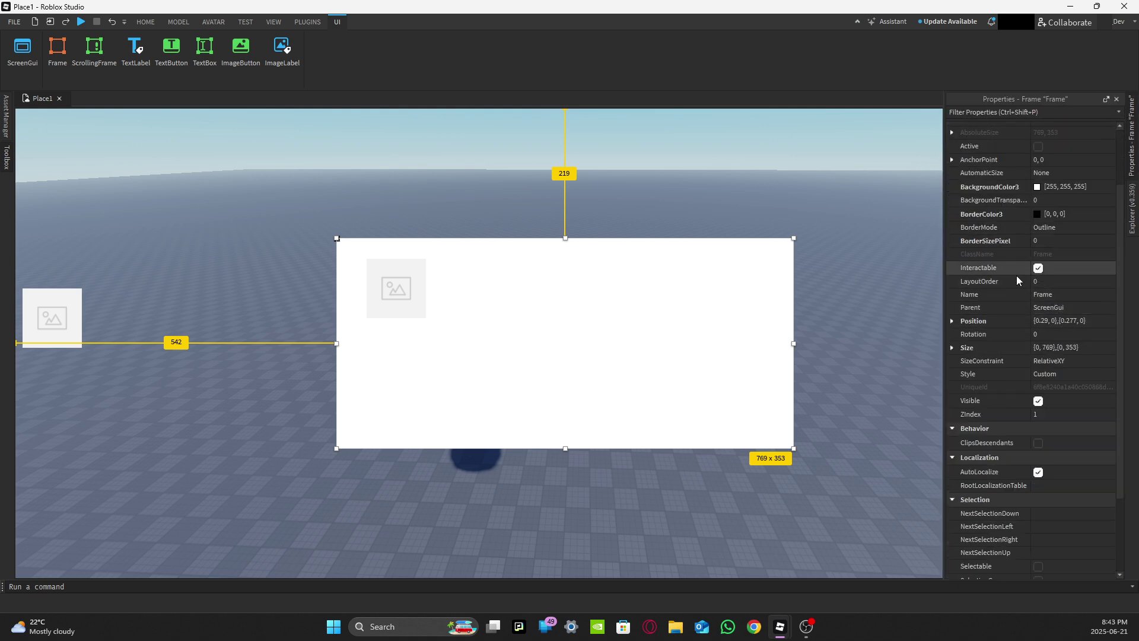
pyautogui.click(1037, 401)
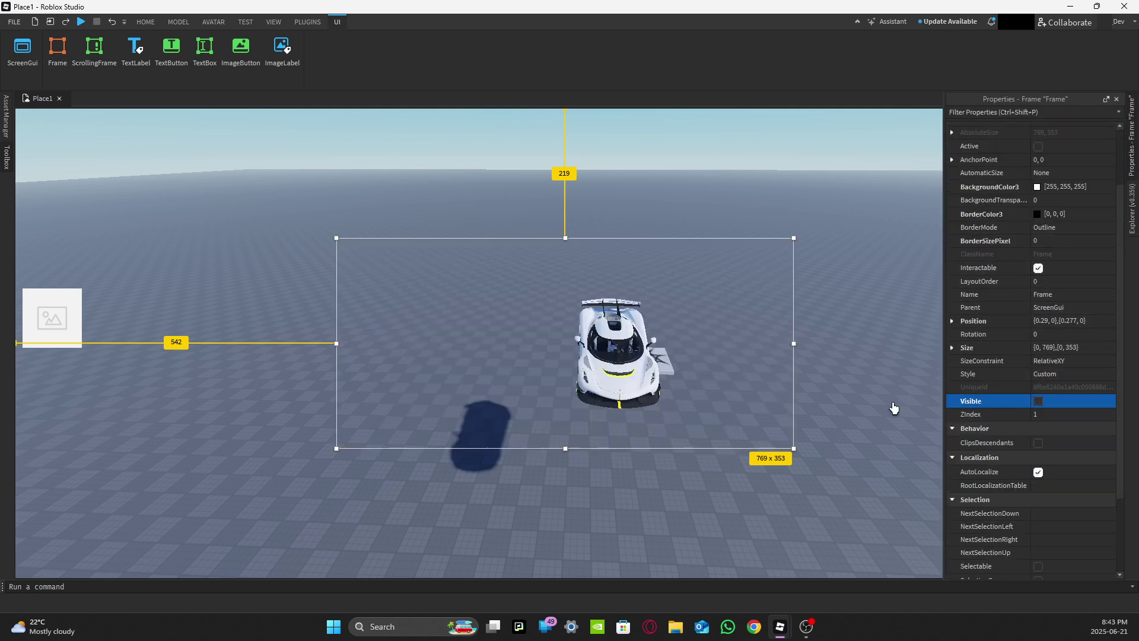
pyautogui.click(835, 406)
pyautogui.moveTo(835, 407); pyautogui.dragTo(785, 386, button='right')
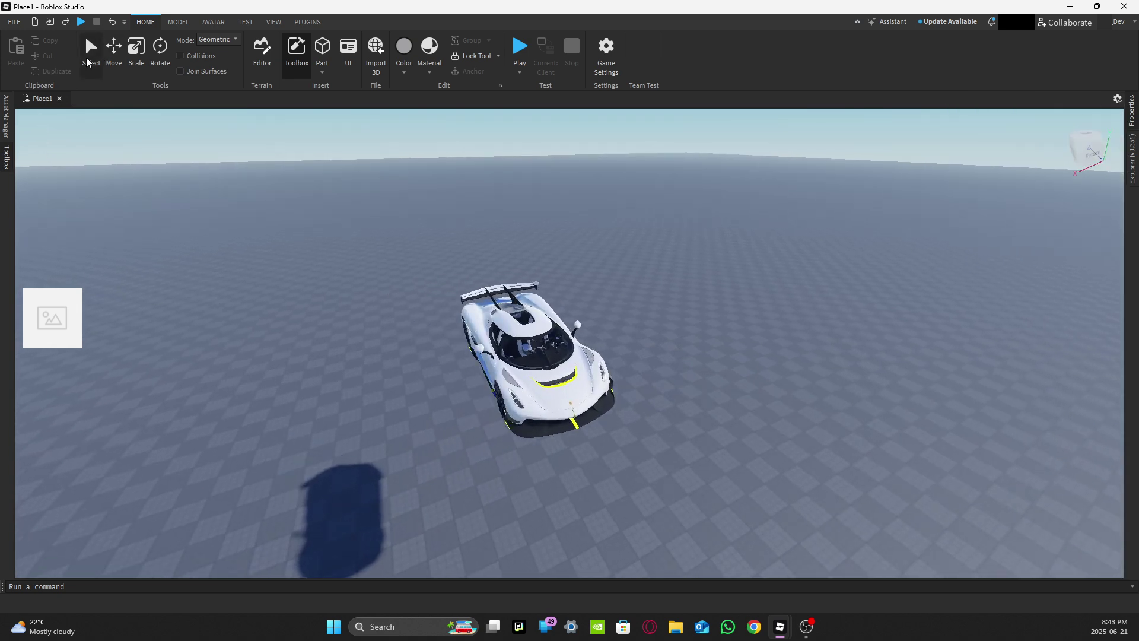
# Step: Move the sports car model down onto the baseplate
pyautogui.click(87, 57)
pyautogui.scroll(1, 561, 397)
pyautogui.moveTo(565, 398); pyautogui.dragTo(442, 347)
pyautogui.moveTo(442, 347); pyautogui.dragTo(558, 362, button='right')
pyautogui.scroll(2, 578, 351)
pyautogui.scroll(2, 577, 351)
pyautogui.moveTo(557, 362)
pyautogui.mouseDown()
pyautogui.moveTo(454, 324)
pyautogui.moveTo(482, 295)
pyautogui.moveTo(524, 295)
pyautogui.moveTo(516, 351)
pyautogui.moveTo(563, 378)
pyautogui.mouseUp()
pyautogui.scroll(2, 575, 377)
pyautogui.moveTo(563, 378); pyautogui.dragTo(558, 419, button='right')
pyautogui.click(575, 377)
pyautogui.scroll(-2, 572, 409)
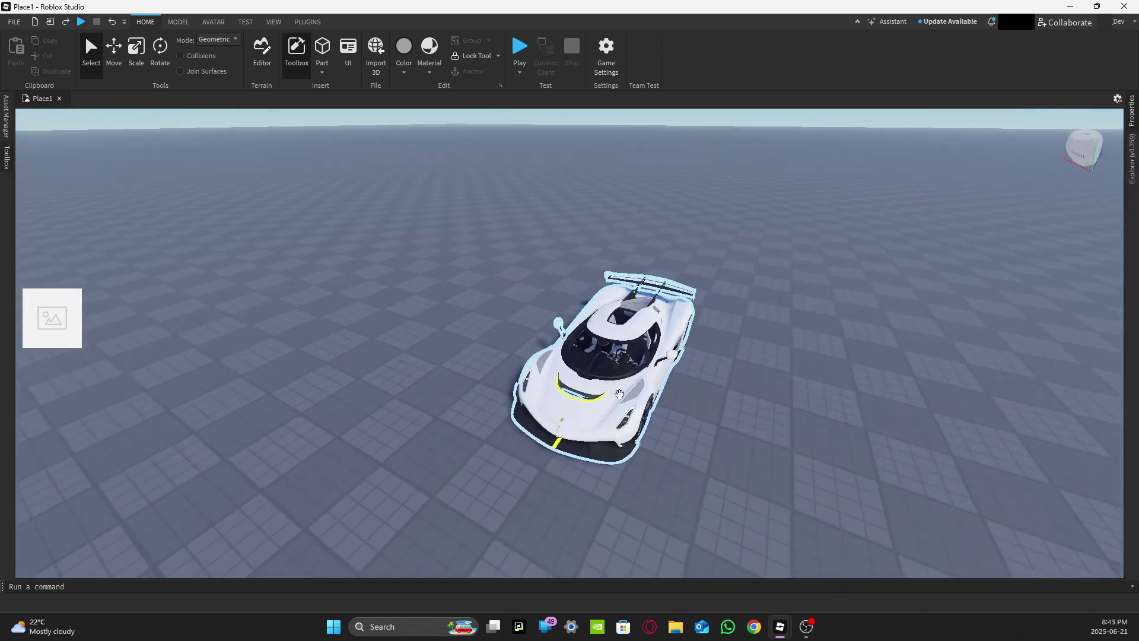
# Step: Rename the car model in Workspace to "2021 Koenigsegg Jesko"
pyautogui.click(623, 385)
pyautogui.moveTo(1131, 293)
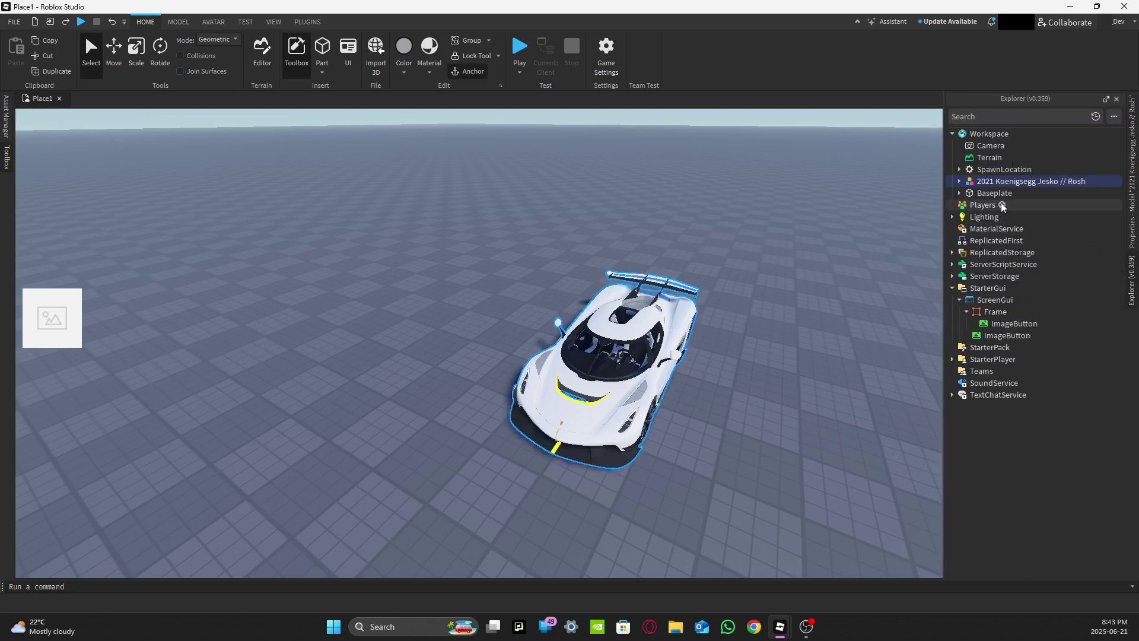
pyautogui.rightClick(1020, 181)
pyautogui.click(1039, 240)
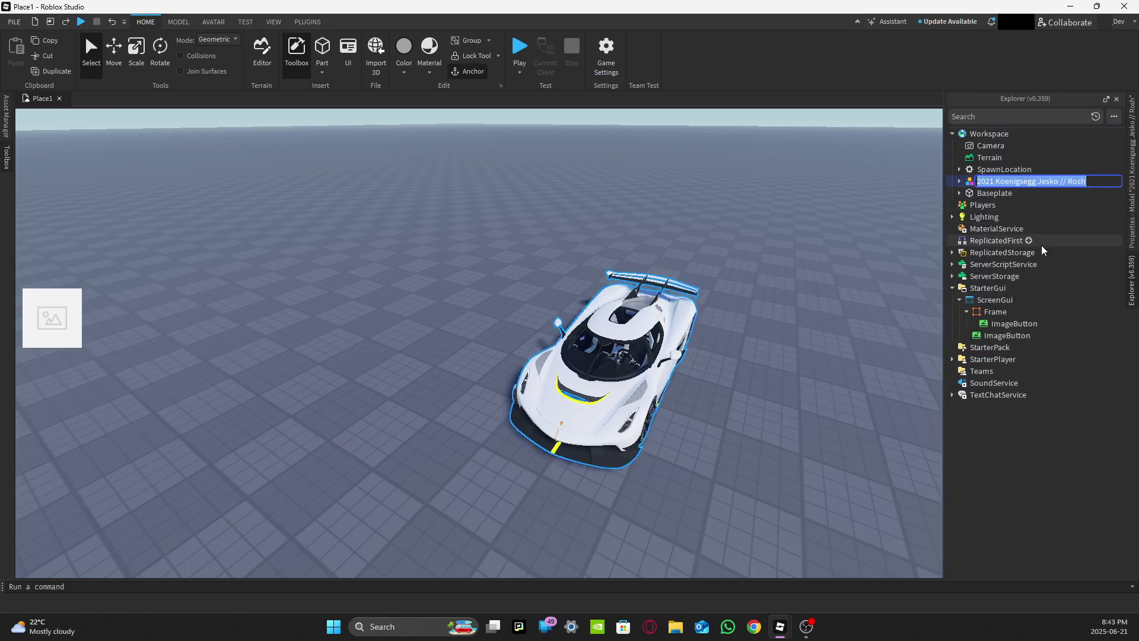
pyautogui.press('Right')
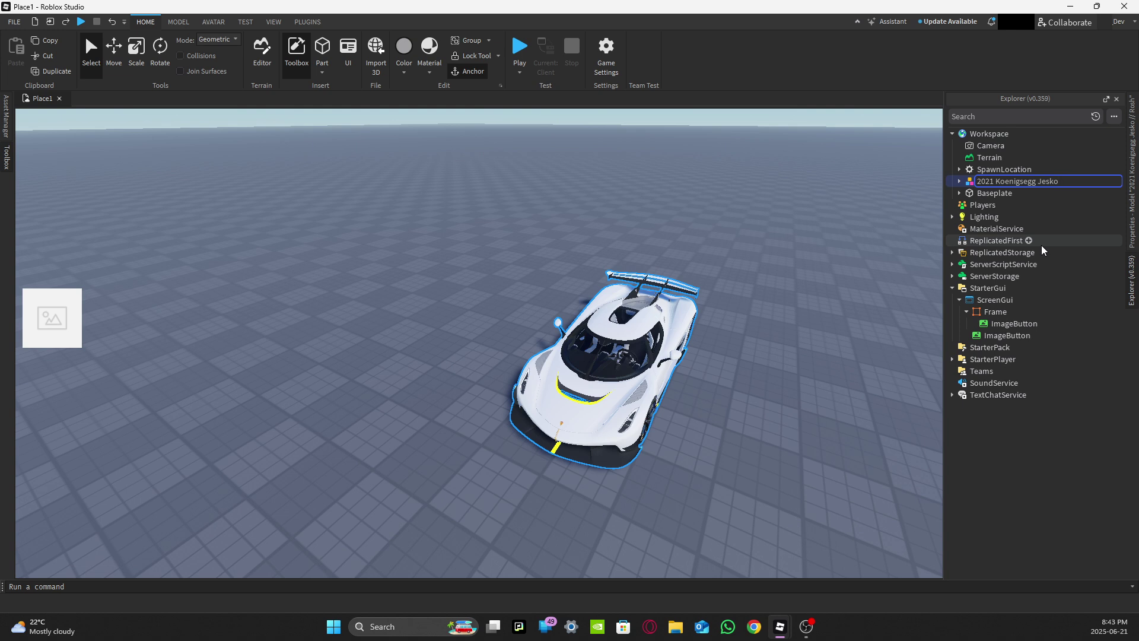
pyautogui.press('Return')
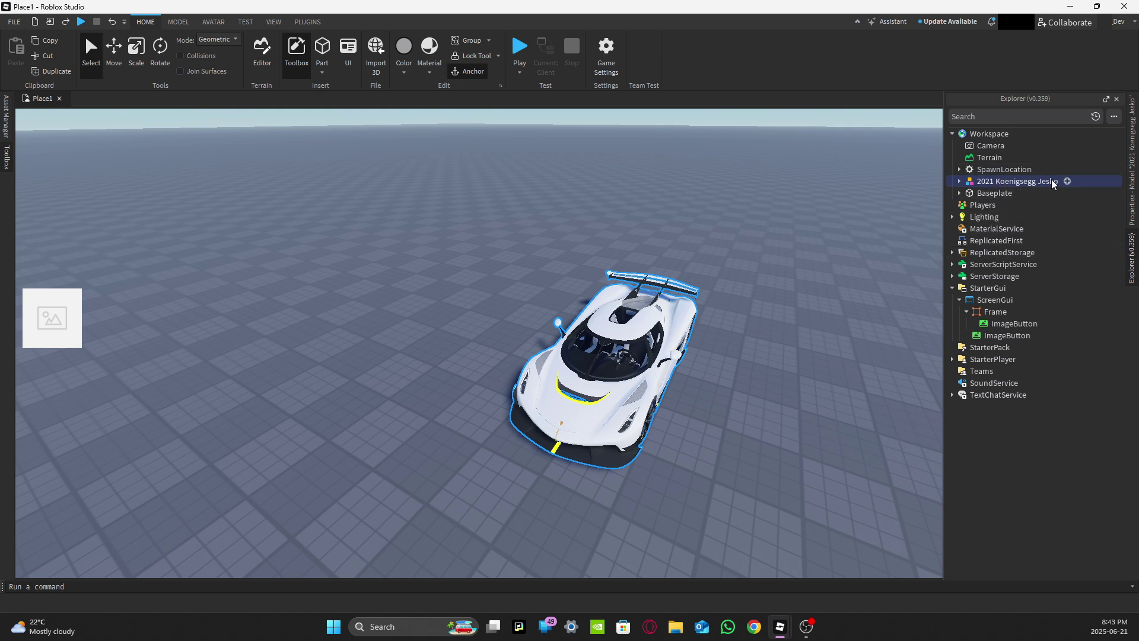
# Step: Move the 2021 Koenigsegg Jesko model from Workspace into the Cars folder in ServerStorage
pyautogui.click(952, 276)
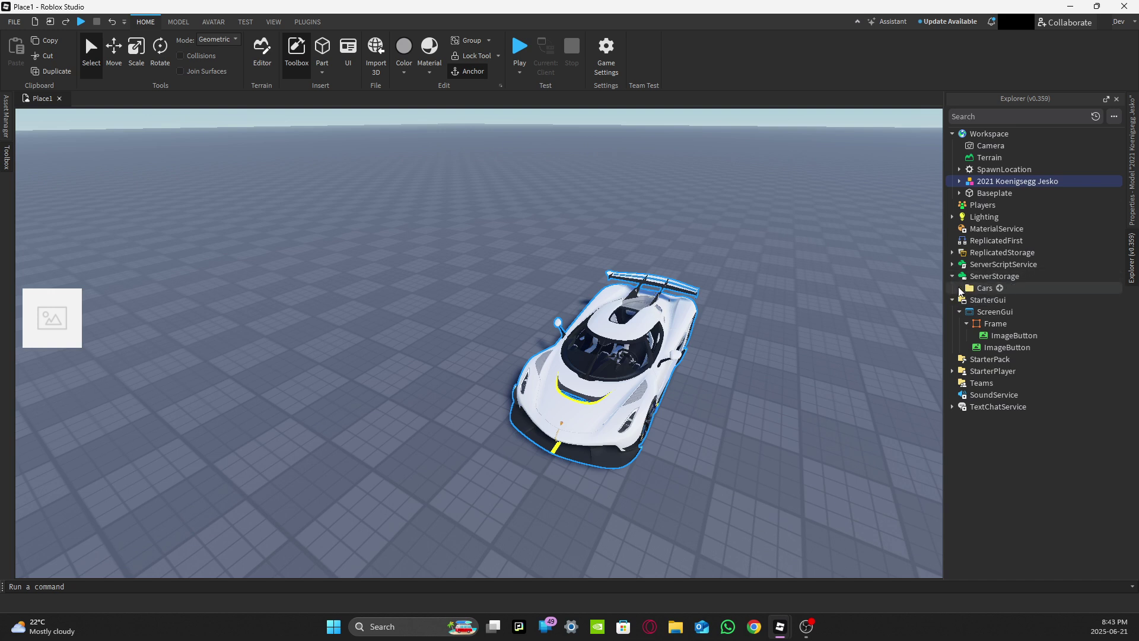
pyautogui.moveTo(1013, 193); pyautogui.dragTo(955, 279)
pyautogui.press('s')
pyautogui.moveTo(839, 308); pyautogui.dragTo(824, 305, button='right')
pyautogui.moveTo(1131, 261)
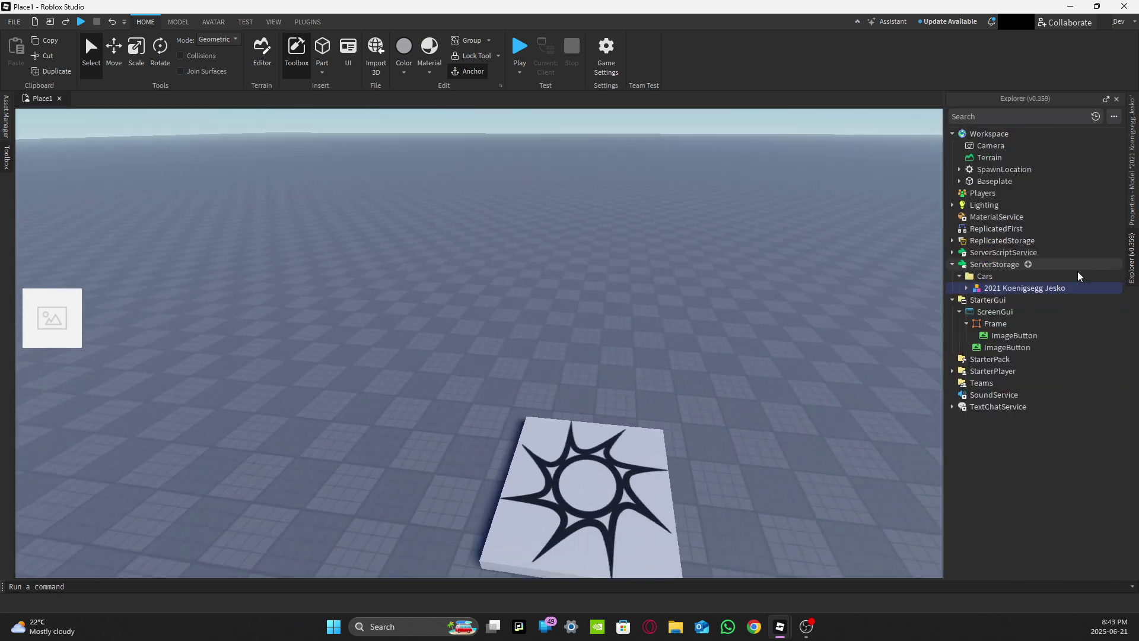
# Step: Copy the name of the 2021 Koenigsegg Jesko model in the Cars folder
pyautogui.rightClick(1002, 288)
pyautogui.click(1031, 343)
pyautogui.hotkey('ctrl', 'c')
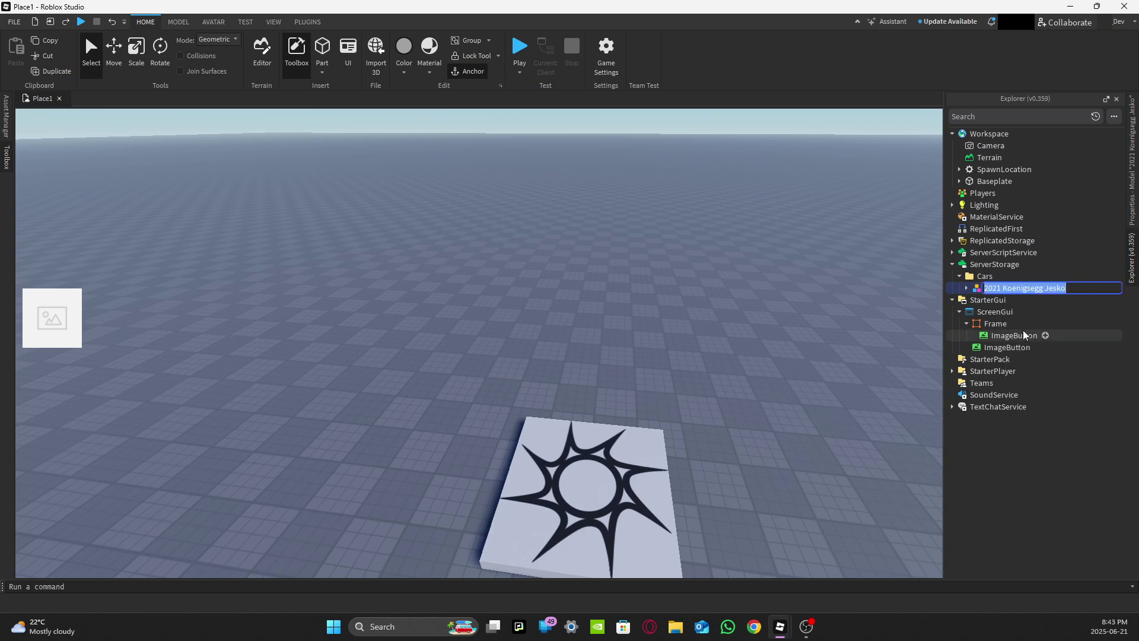
pyautogui.click(972, 279)
# Step: Turn Visible back on for the Frame in the ScreenGui
pyautogui.click(988, 337)
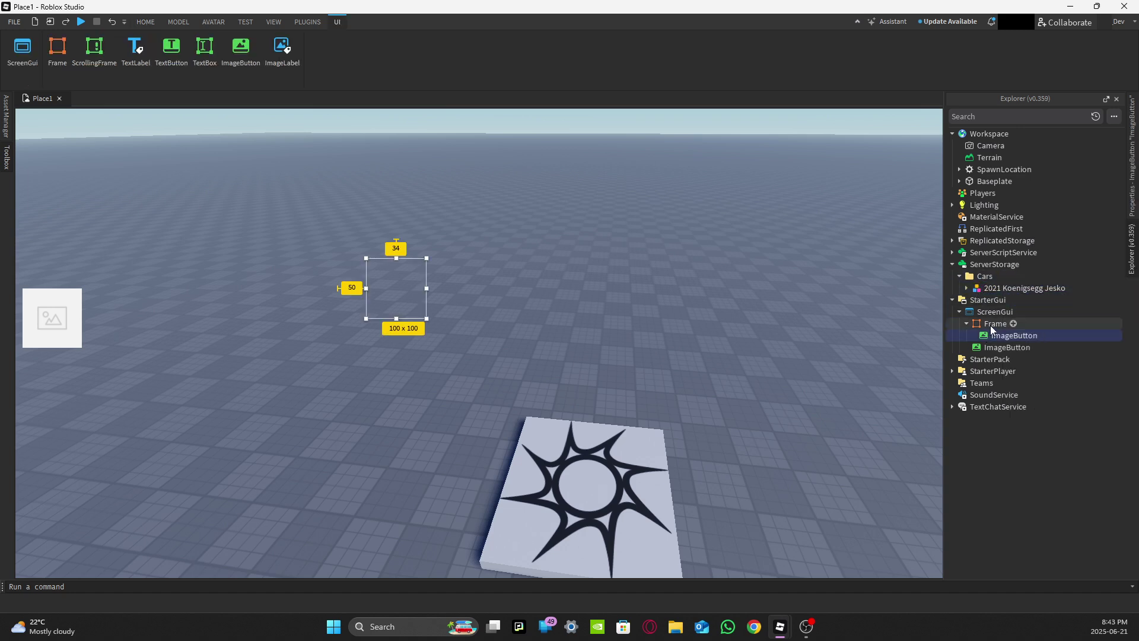
pyautogui.click(997, 324)
pyautogui.click(1132, 157)
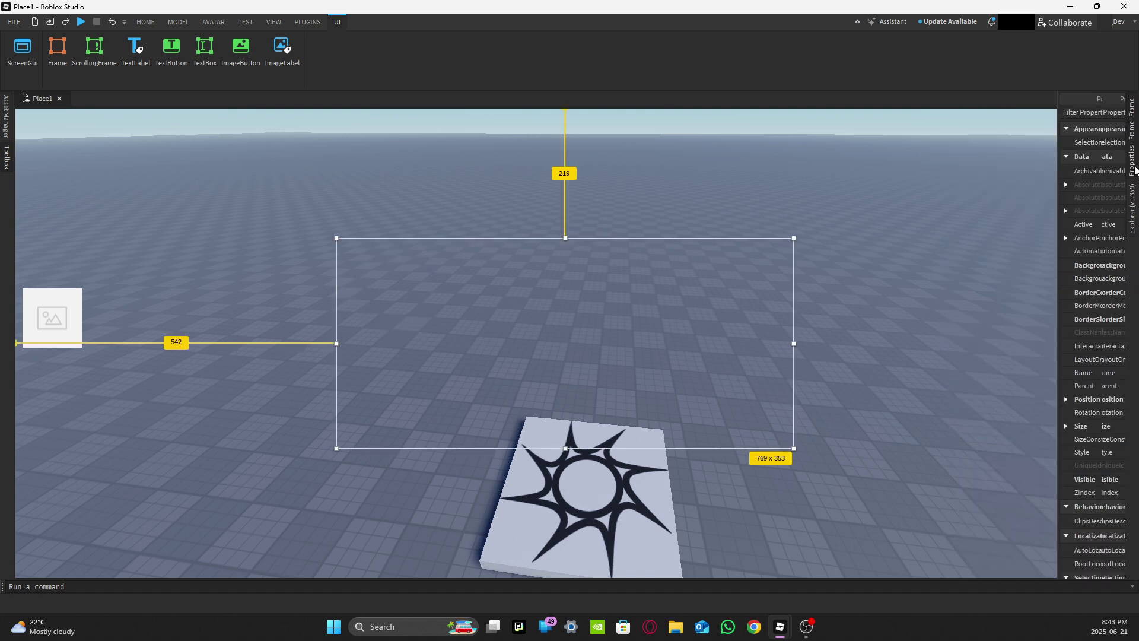
pyautogui.scroll(-1, 1062, 280)
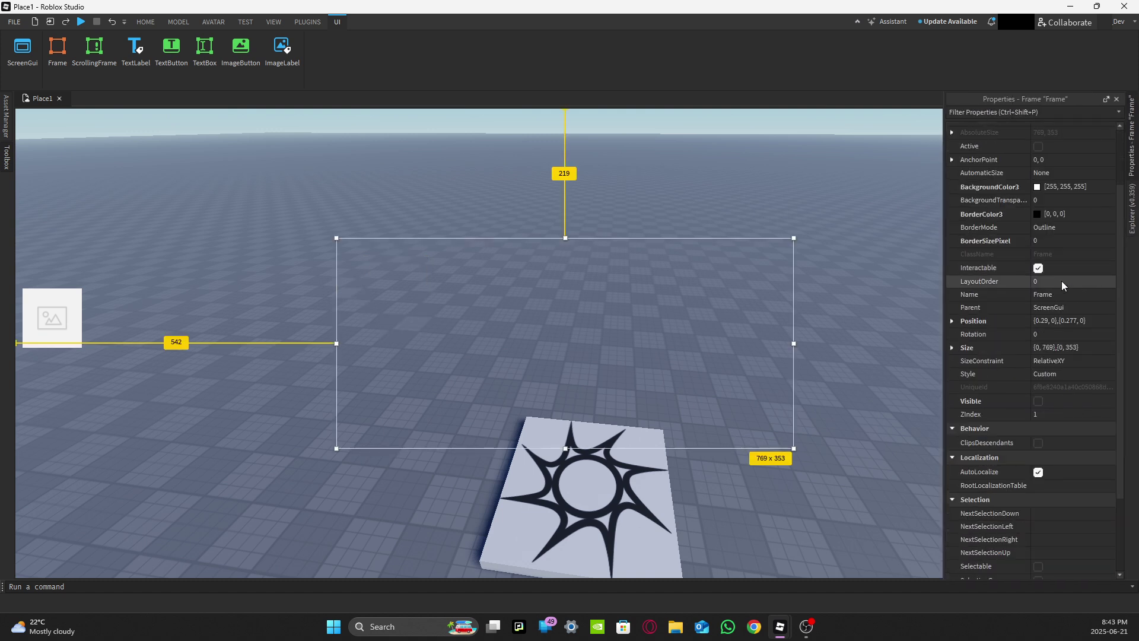
pyautogui.click(1038, 401)
# Step: Rename the ImageButton inside the Frame to the copied car name, "2021 Koenigsegg Jesko"
pyautogui.click(382, 299)
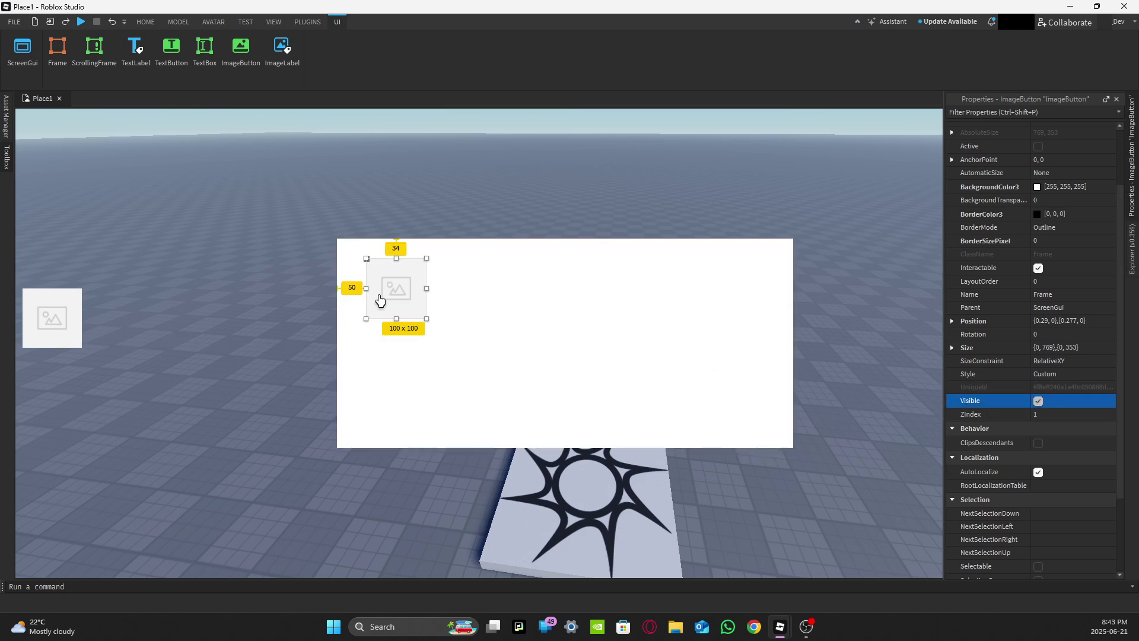
pyautogui.click(1132, 249)
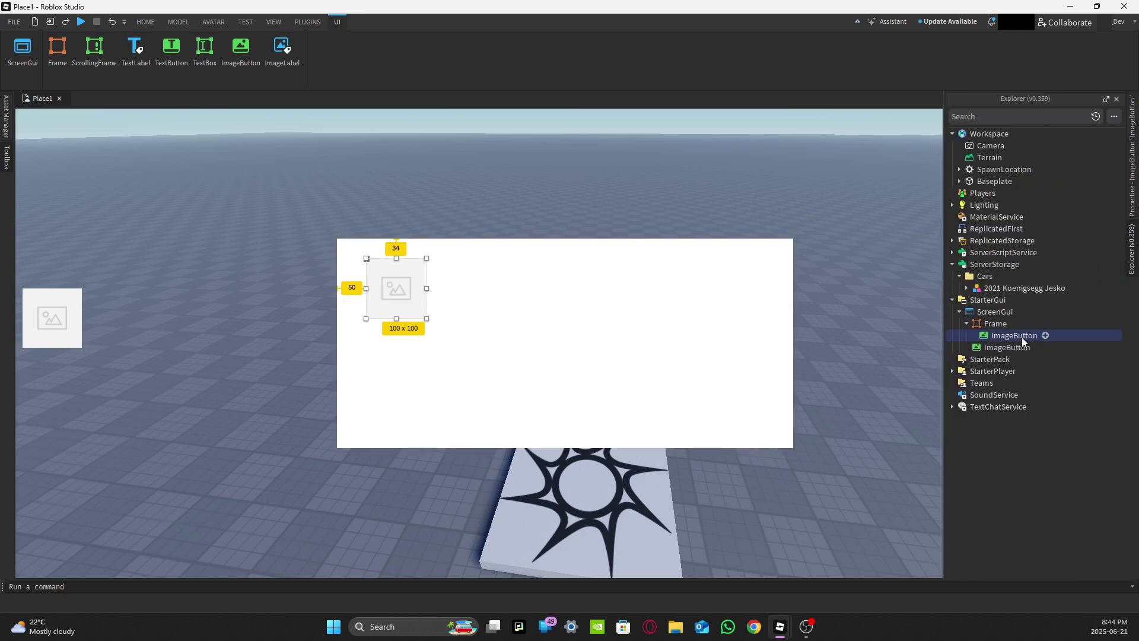
pyautogui.click(995, 289)
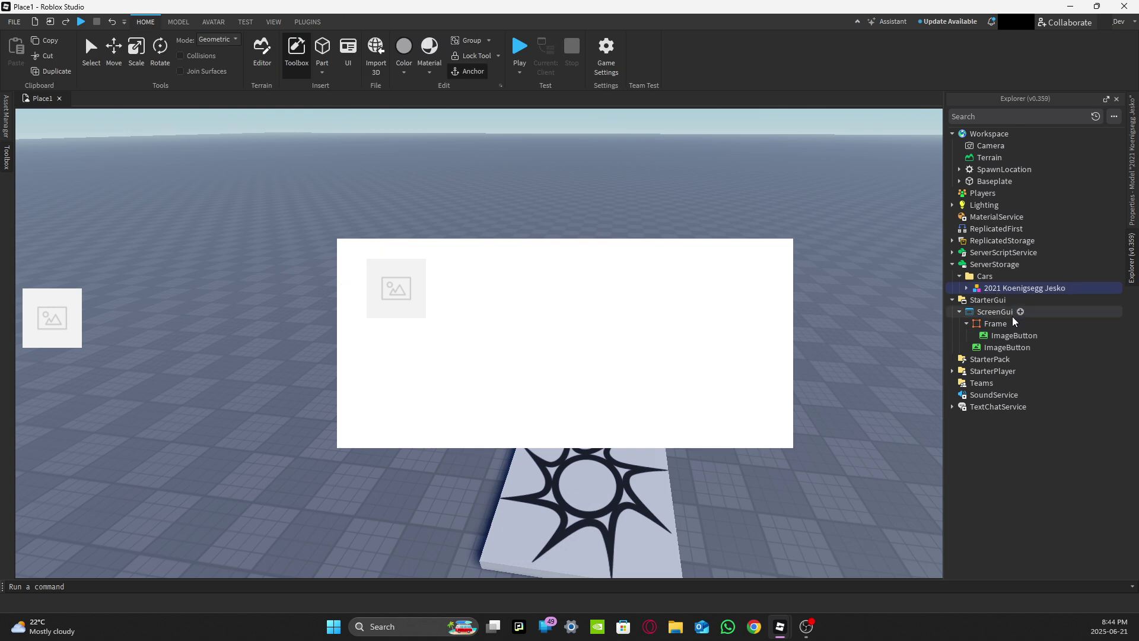
pyautogui.click(991, 333)
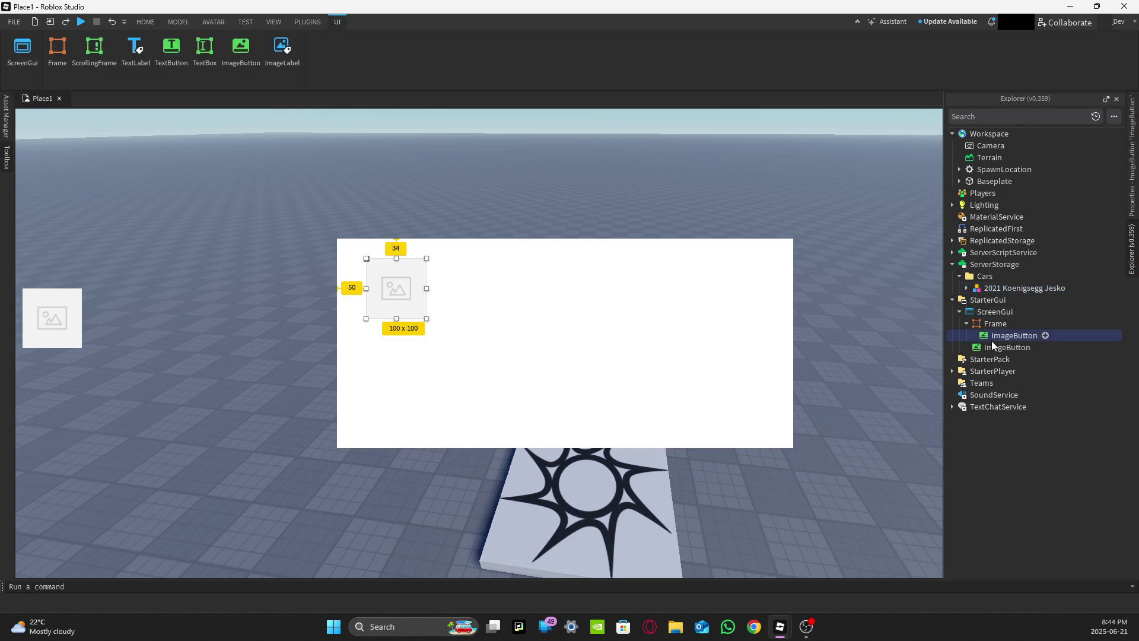
pyautogui.doubleClick(992, 337)
pyautogui.hotkey('ctrl', 'v')
pyautogui.press('Return')
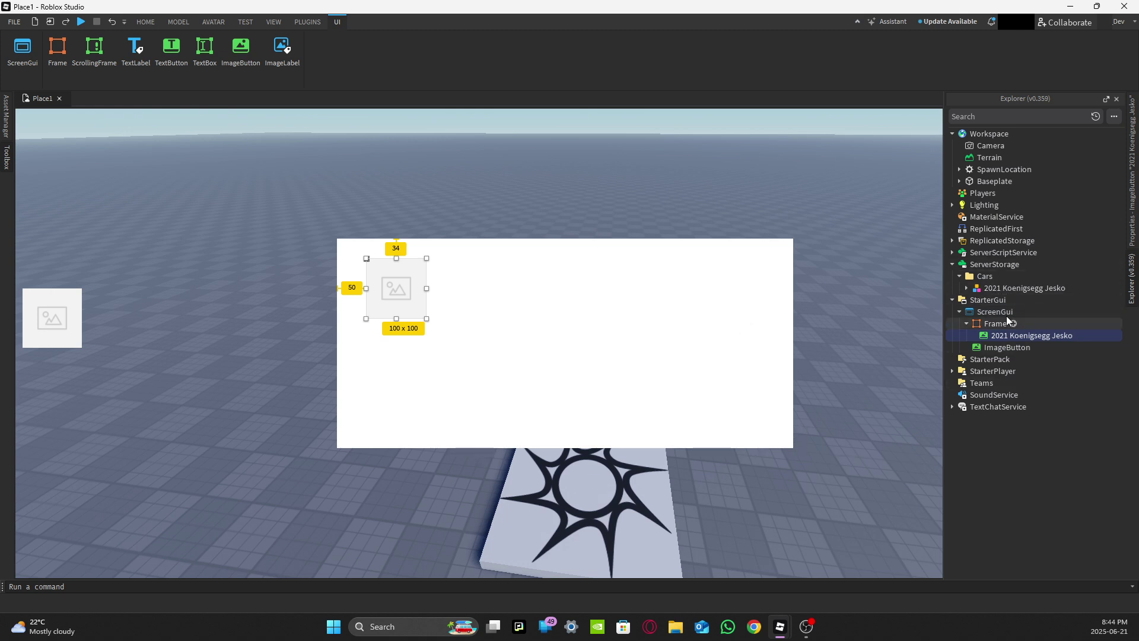
# Step: Collapse the Frame, ScreenGui and ServerStorage branches of the object tree
pyautogui.click(1132, 178)
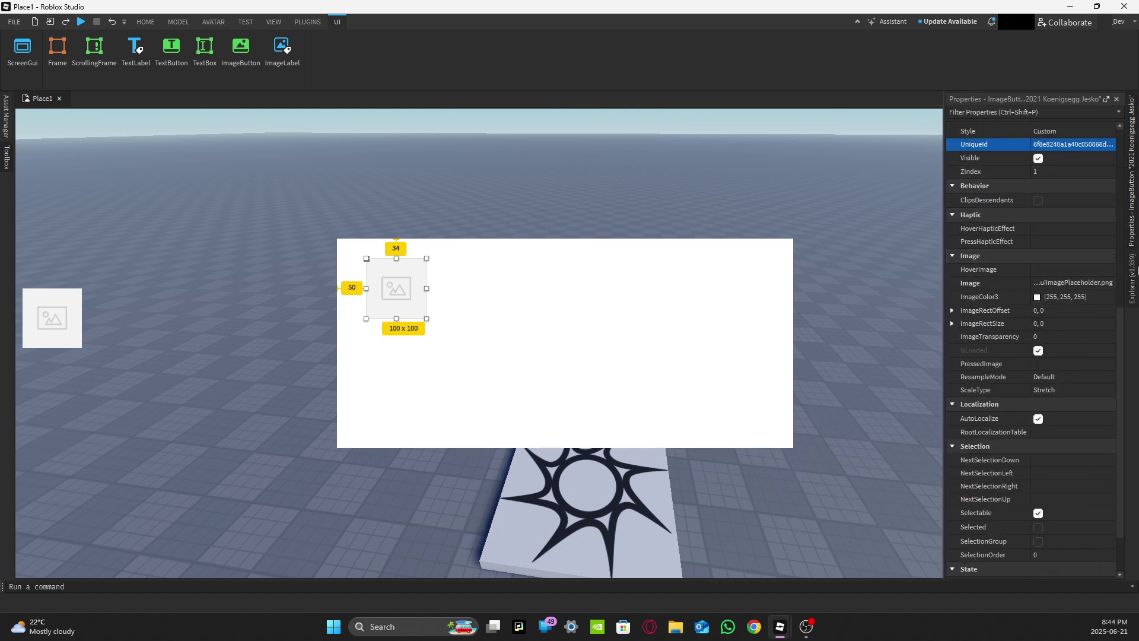
pyautogui.click(1132, 278)
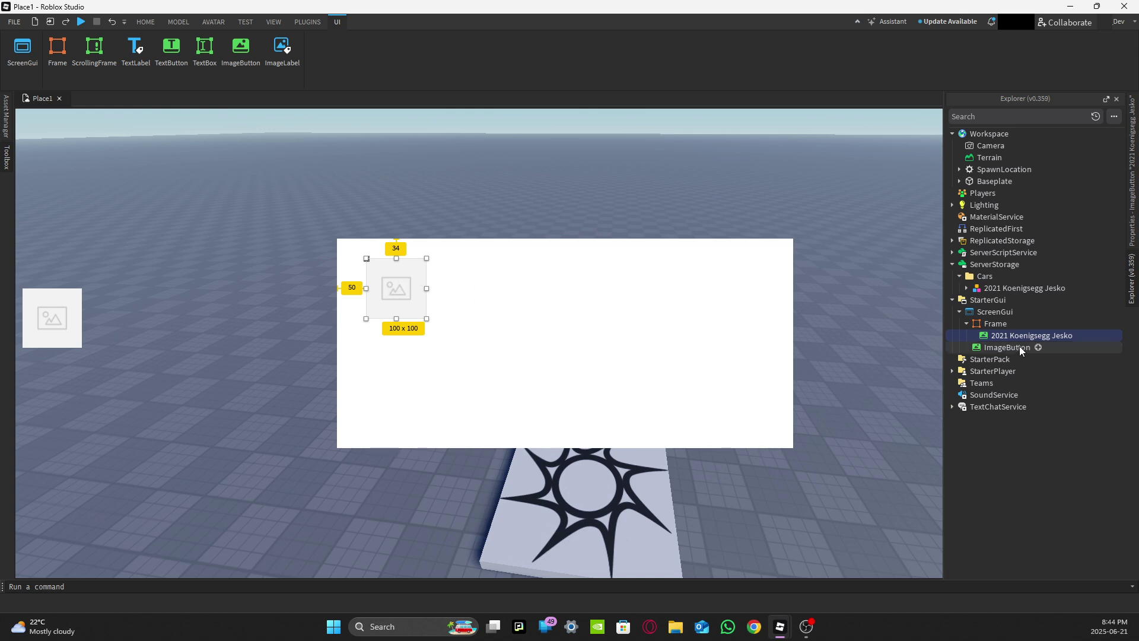
pyautogui.click(967, 325)
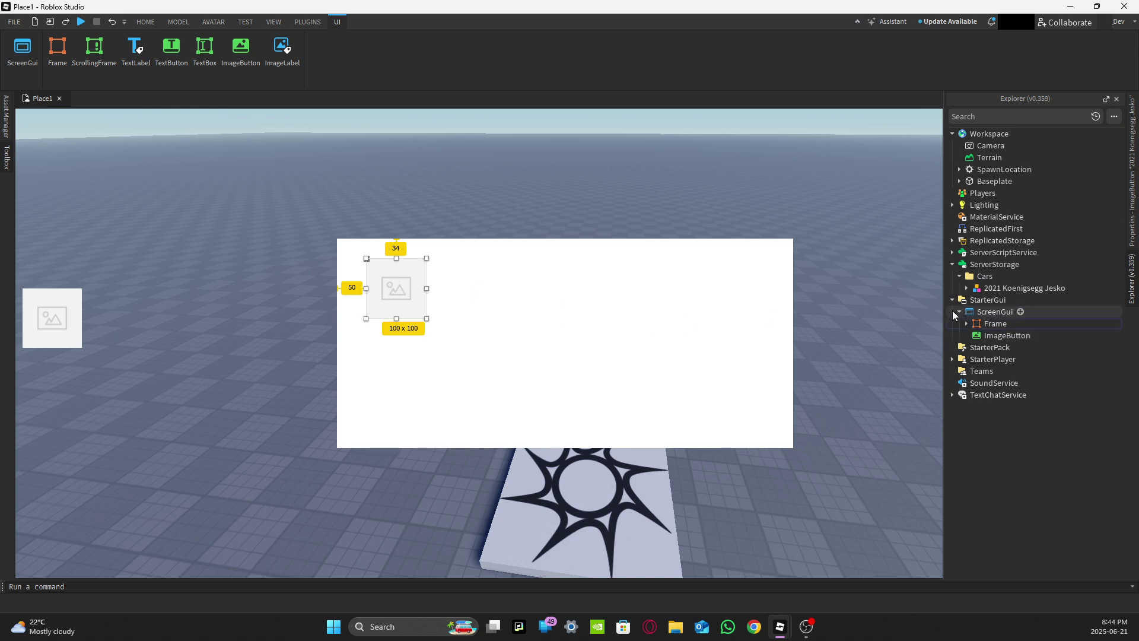
pyautogui.click(960, 312)
pyautogui.click(959, 312)
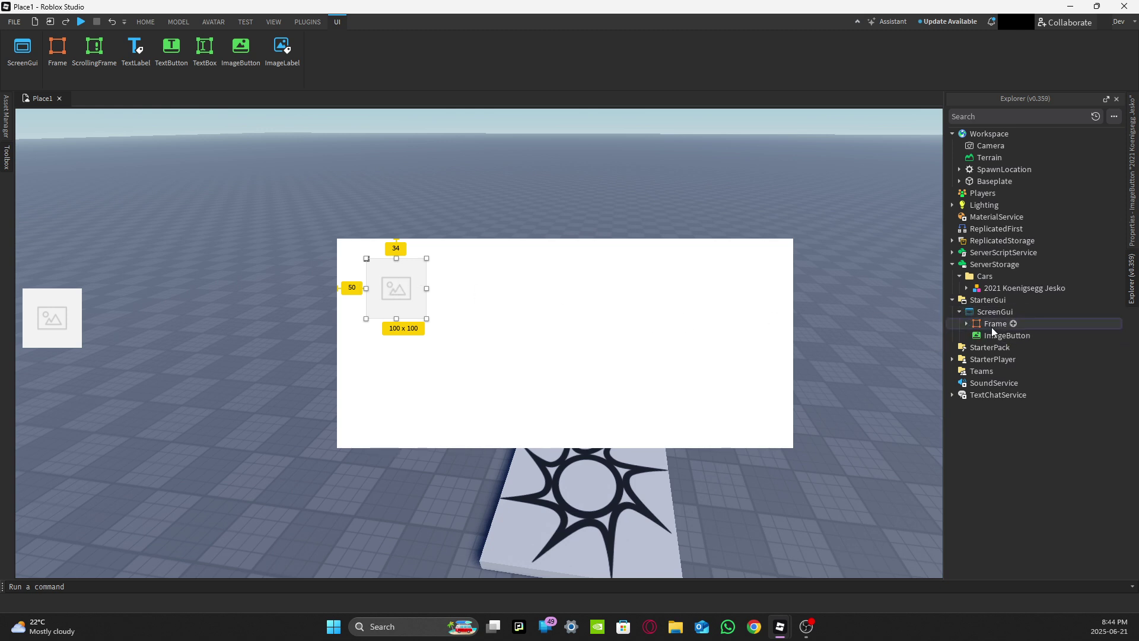
pyautogui.click(967, 323)
pyautogui.click(960, 311)
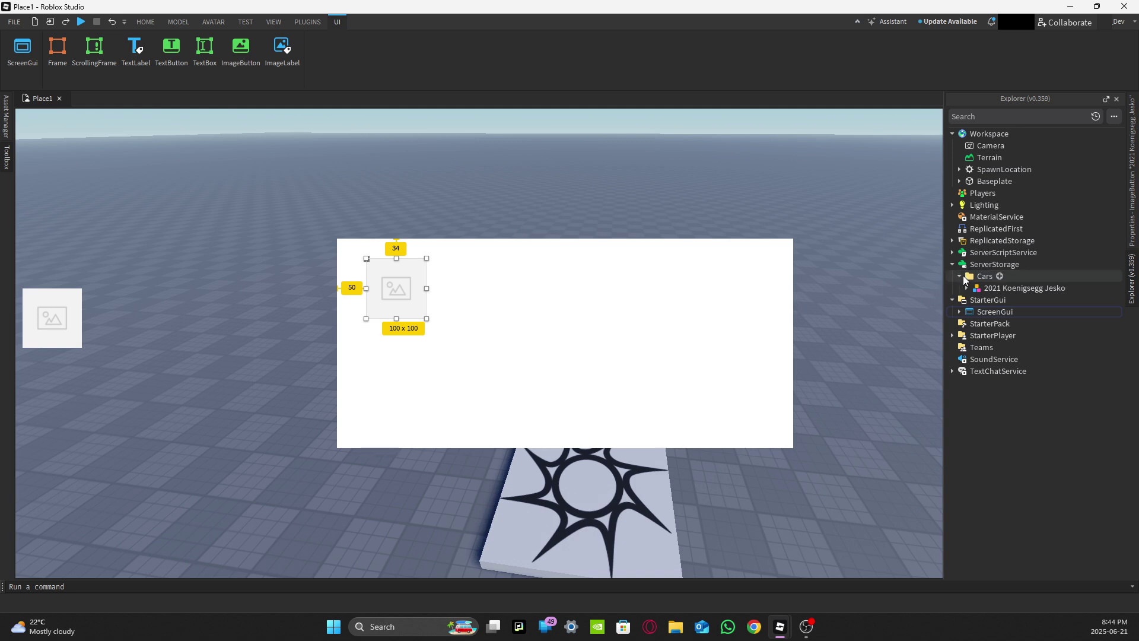
pyautogui.click(959, 277)
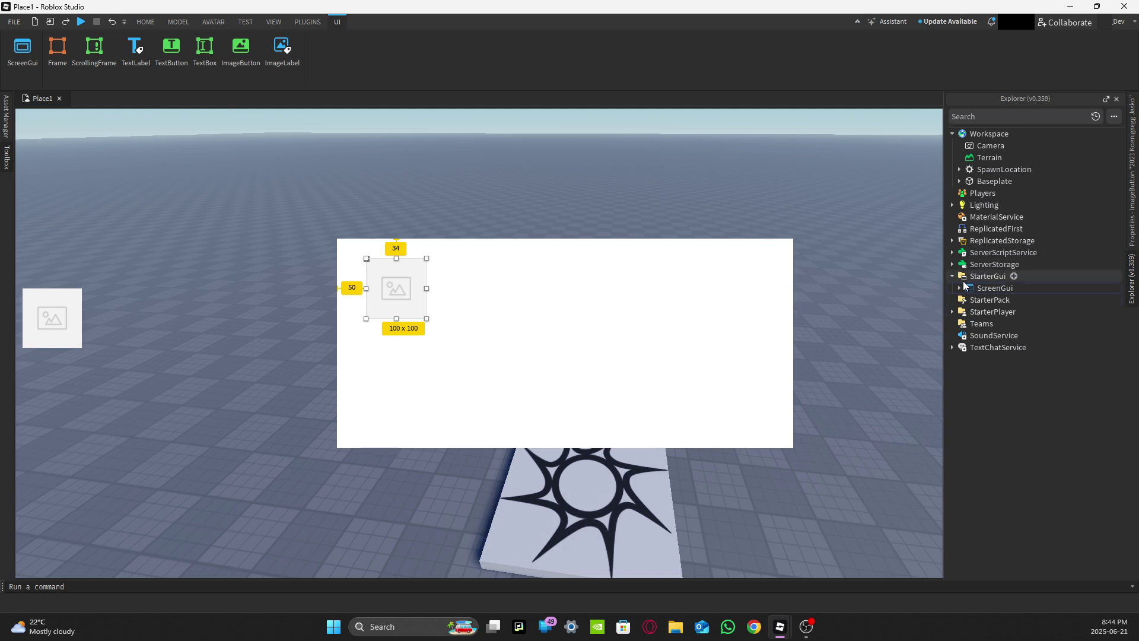
pyautogui.click(953, 264)
pyautogui.click(953, 252)
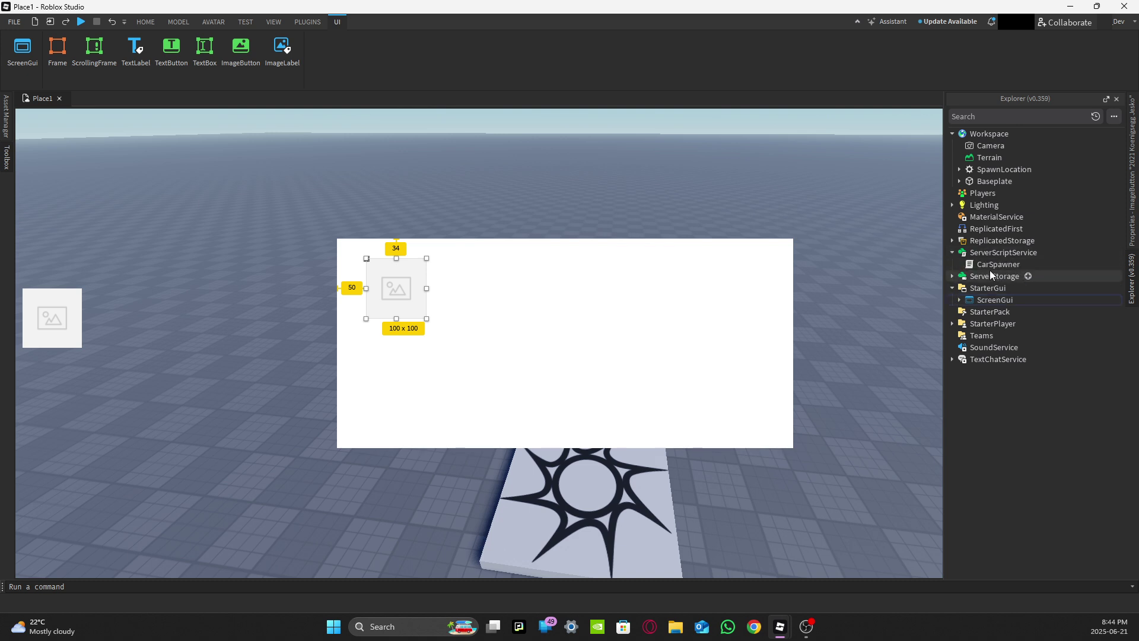
pyautogui.click(952, 252)
# Step: Insert a LocalScript into the 2021 Koenigsegg Jesko button and clear its default code
pyautogui.click(959, 288)
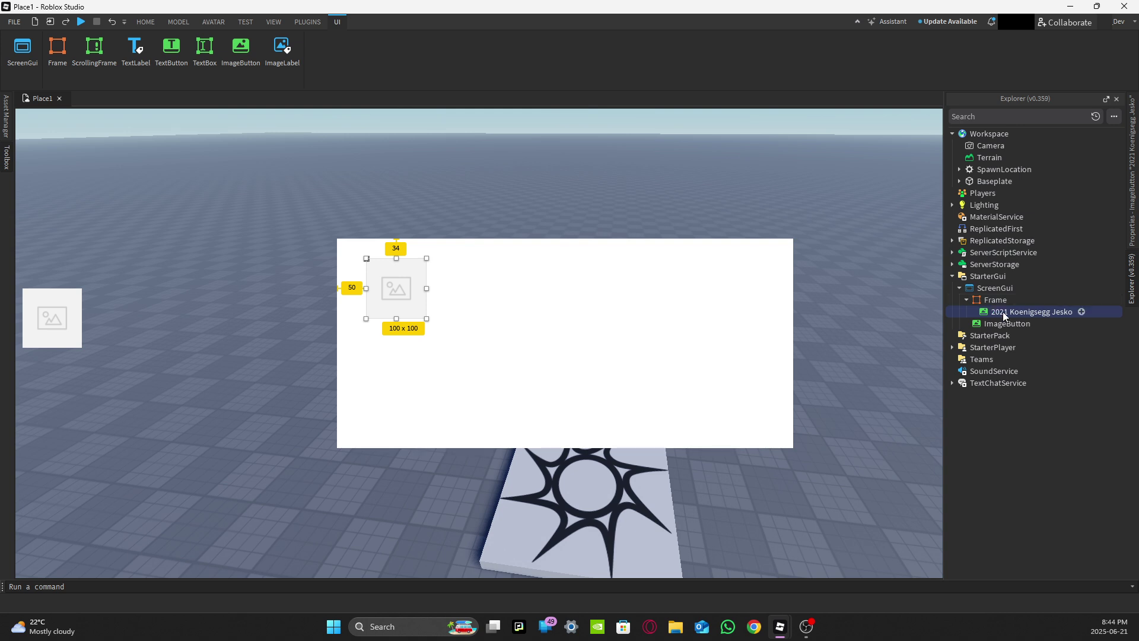
pyautogui.click(1081, 311)
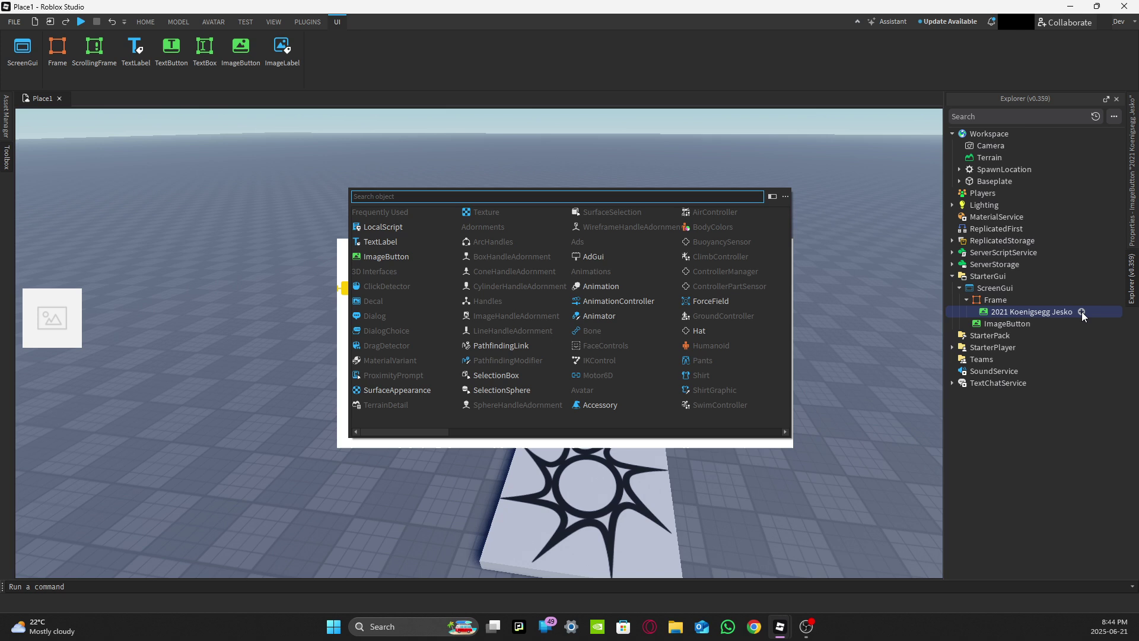
pyautogui.write('local')
pyautogui.press('Return')
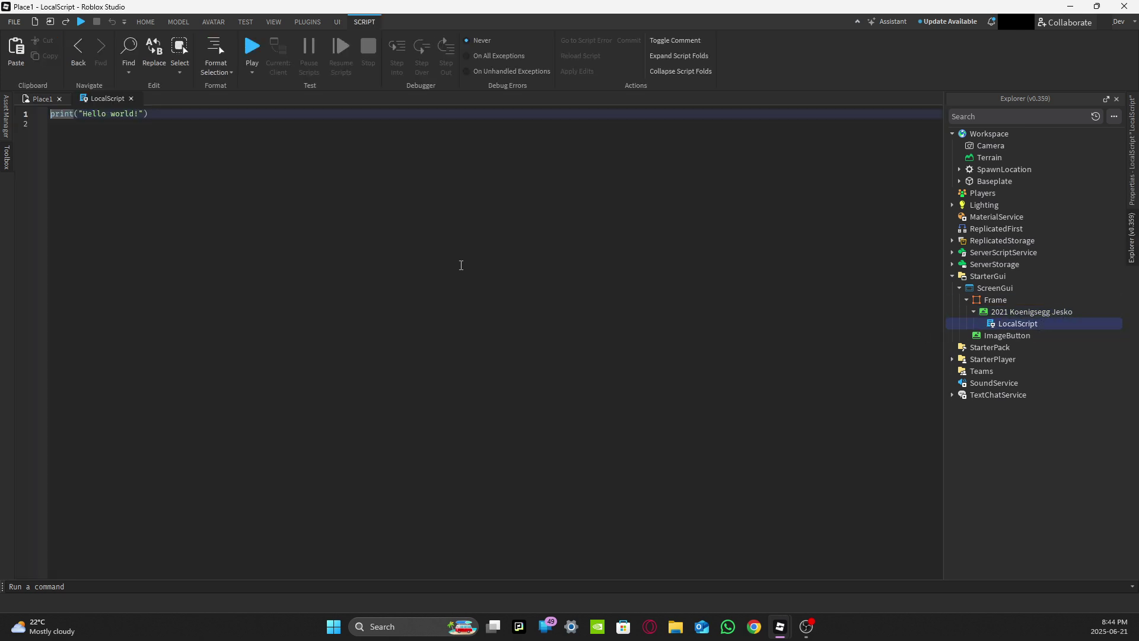
pyautogui.click(382, 247)
pyautogui.hotkey('ctrl', 'a')
pyautogui.press('BackSpace')
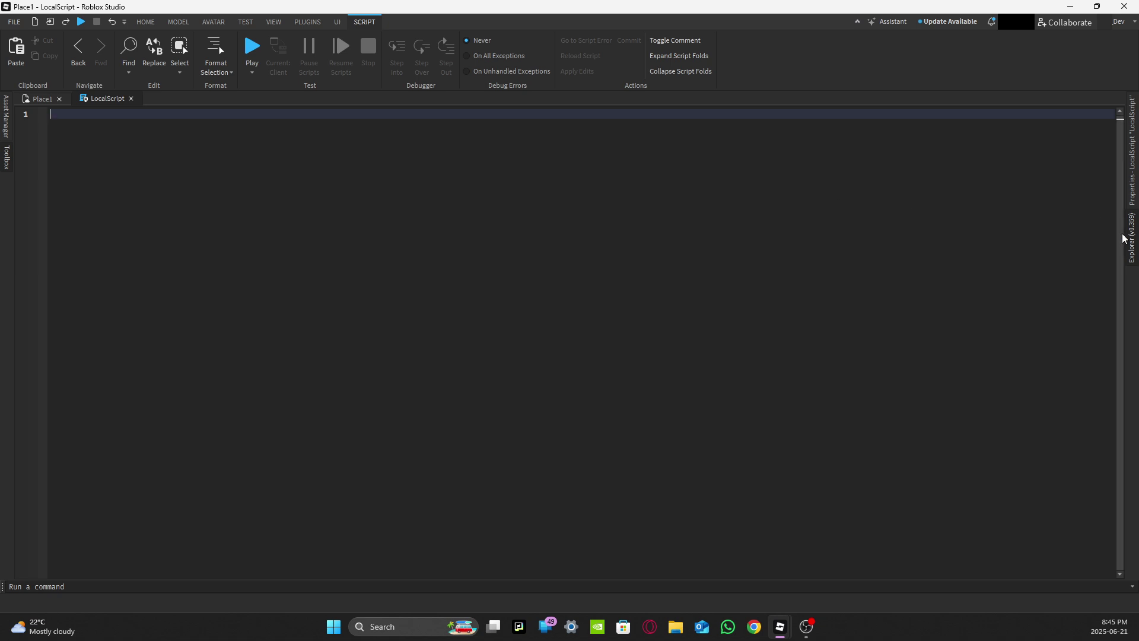
# Step: Rename the LocalScript under the 2021 Koenigsegg Jesko button to "CallScript"
pyautogui.moveTo(1130, 236)
pyautogui.rightClick(1011, 325)
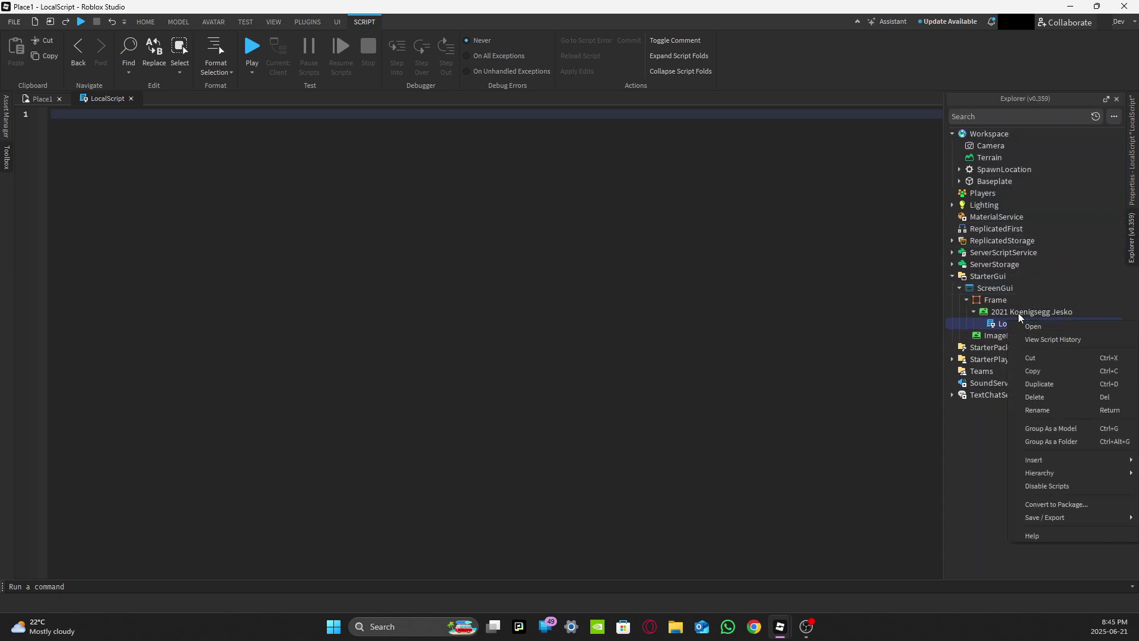
pyautogui.click(1027, 401)
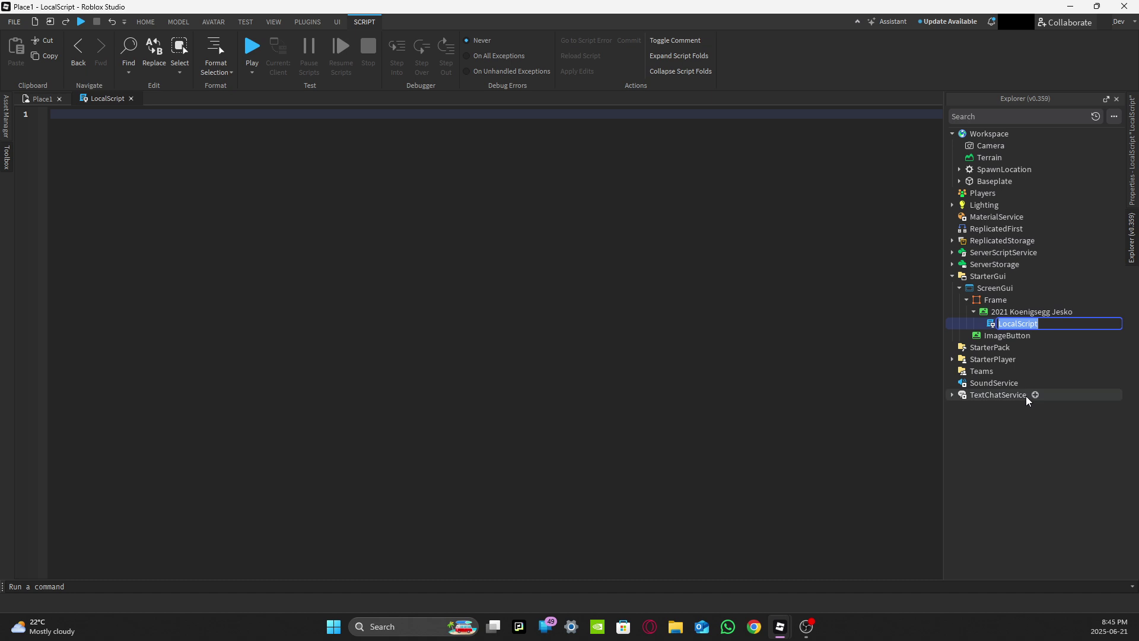
pyautogui.write('CallScript')
pyautogui.press('Return')
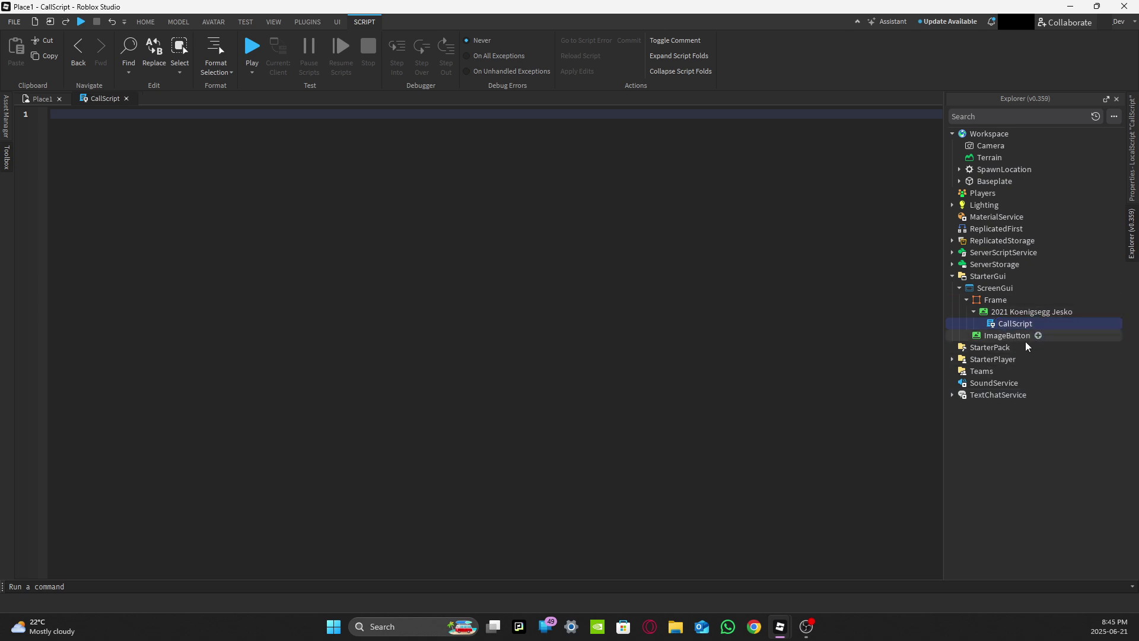
# Step: Fill CallScript with code that hides the frame, deletes any current car and fires SpawnCar with the button's name, and close the script
pyautogui.click(881, 332)
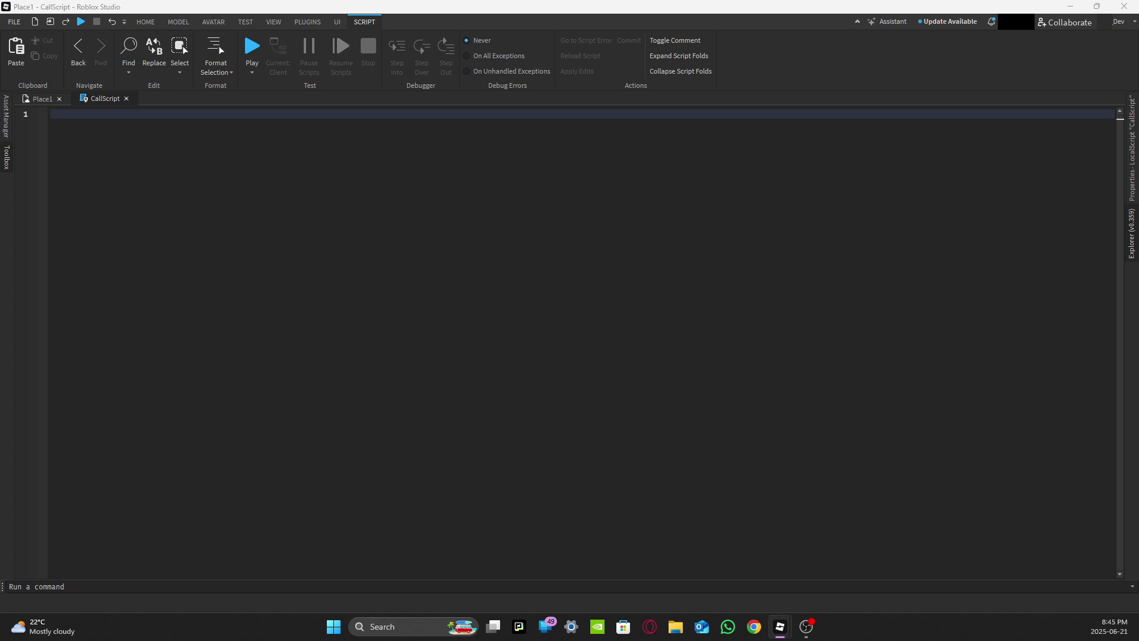
pyautogui.click(603, 259)
pyautogui.write('local player = game.Players.LocalPlayer local ReplicatedStorage = game:GetService("ReplicatedStorage") local SpawnCarEvent = ReplicatedStorage:WaitForChild("SpawnCar") local DeleteCarEvent = ReplicatedStorage:WaitForChild("DeleteCar") local carName = script.Parent.Name local SpawnCarFrame = script.Parent.Parent  script.Parent.MouseButton1Down:Connect(function() \tSpawnCarFrame.Visible = false \tlocal CurrentCar = game.Workspace:FindFirstChild(player.Name .. \'sCar\') \tif not CurrentCar then \t\tSpawnCarEvent:FireServer(carName) \telse \t\tif player.Character.Humanoid.SeatPart ~= nil and player.Character.Humanoid.SeatPart:IsA("VehicleSeat") then \t\t\tplayer.Character.Humanoid.Sit = false \t\tend \t\twait() \t\tDeleteCarEvent:FireServer(CurrentCar) \t\tSpawnCarEvent:FireServer(carName) \tend end)')
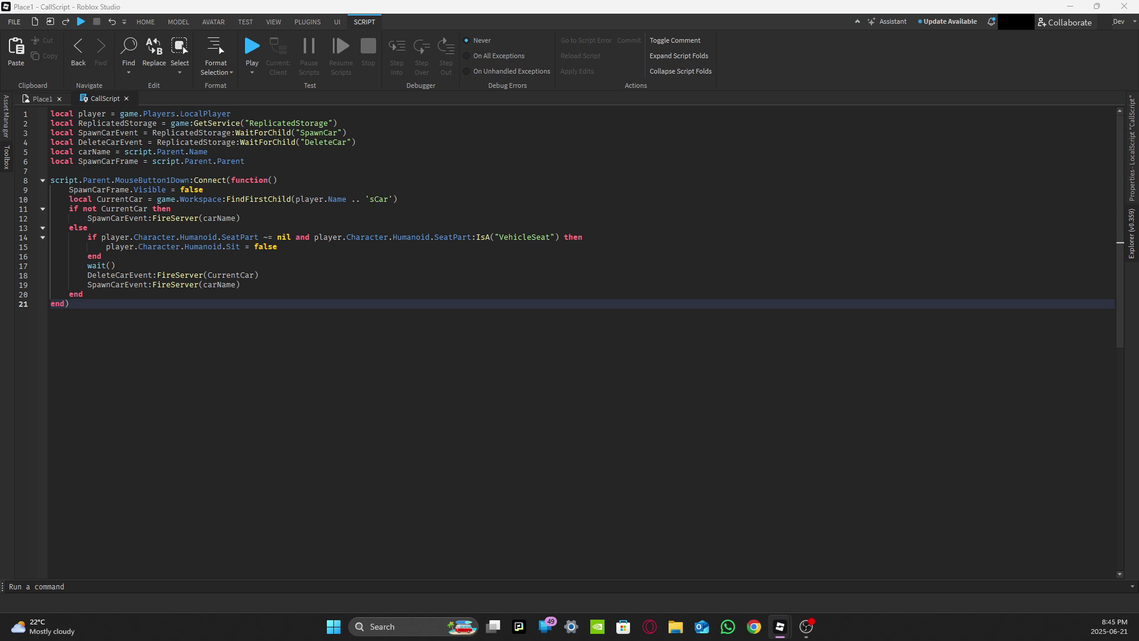
pyautogui.moveTo(913, 318); pyautogui.dragTo(864, 291)
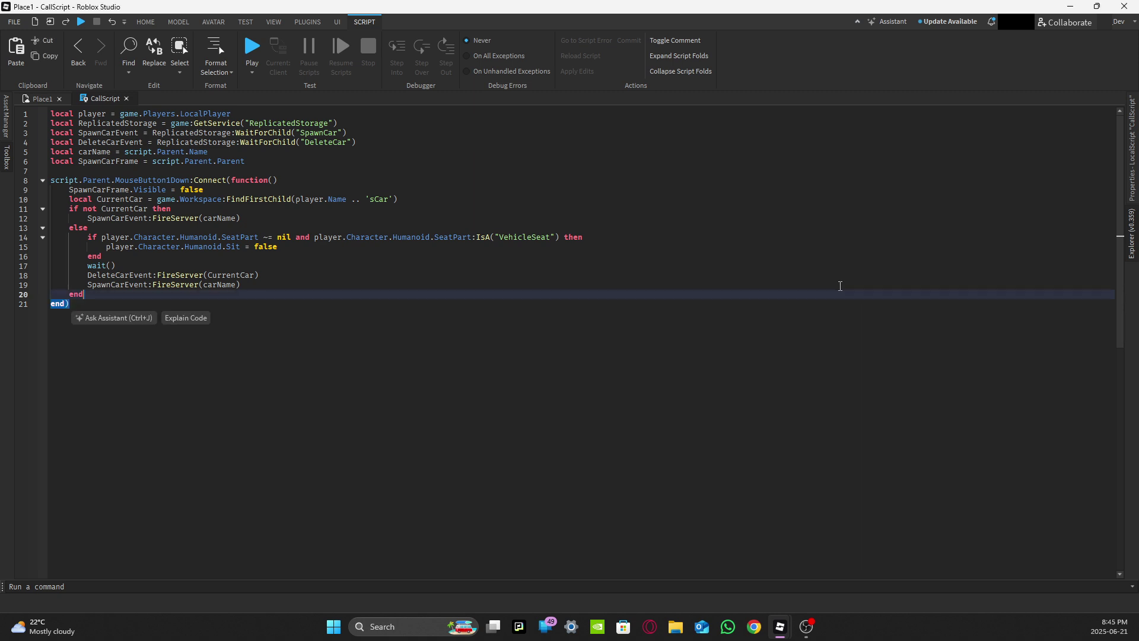
pyautogui.click(125, 98)
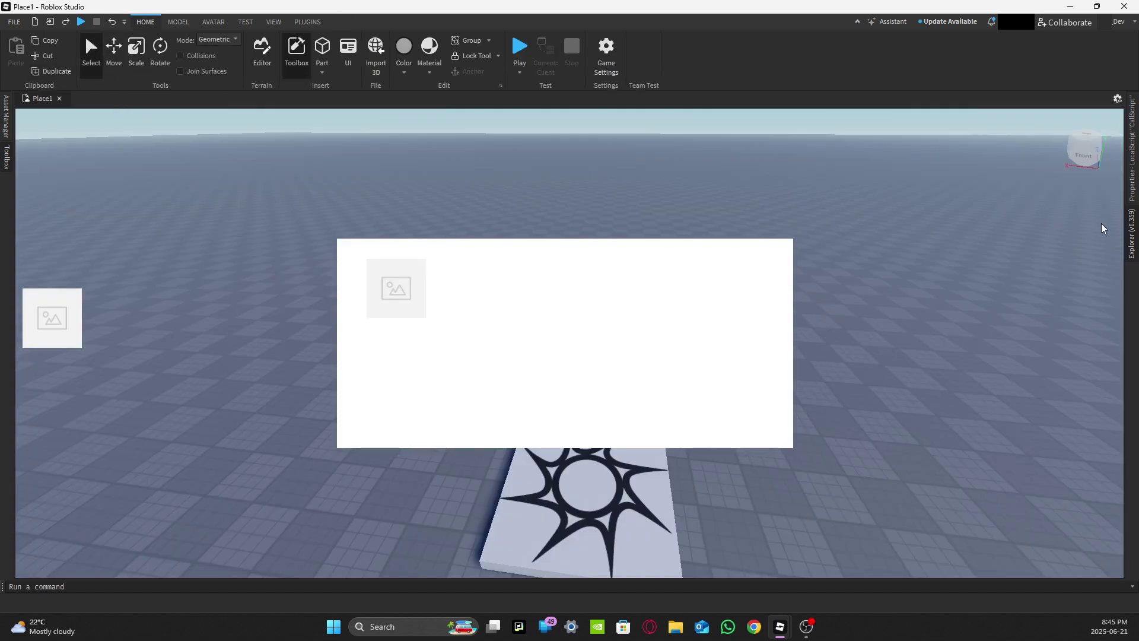
# Step: Rename the ImageButton directly under the ScreenGui to "SpawnCar"
pyautogui.click(1132, 234)
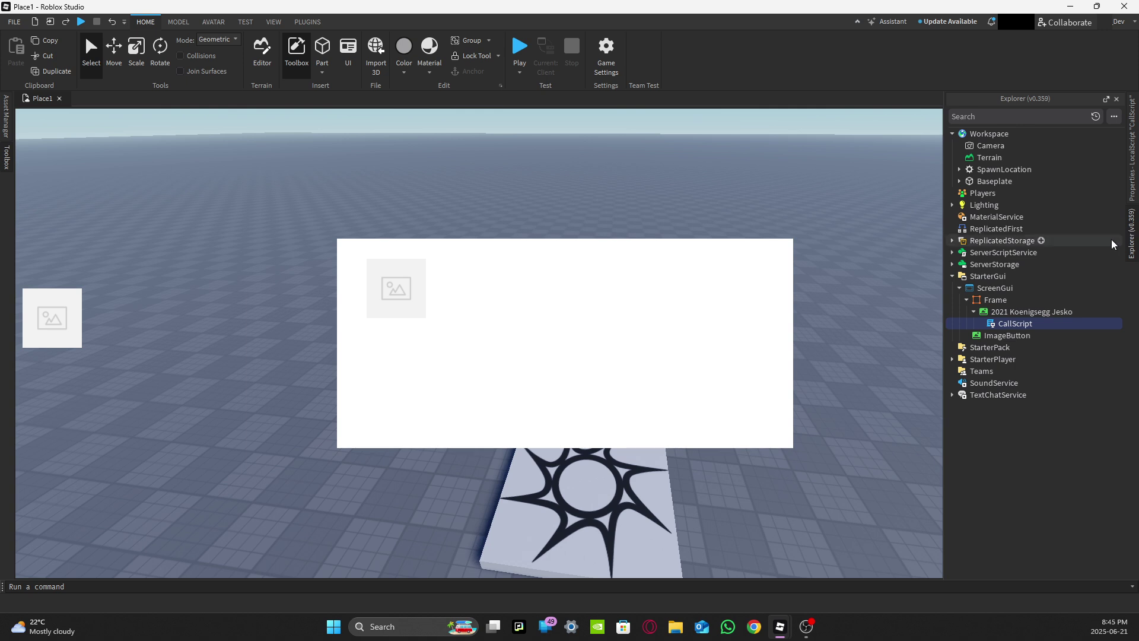
pyautogui.click(974, 313)
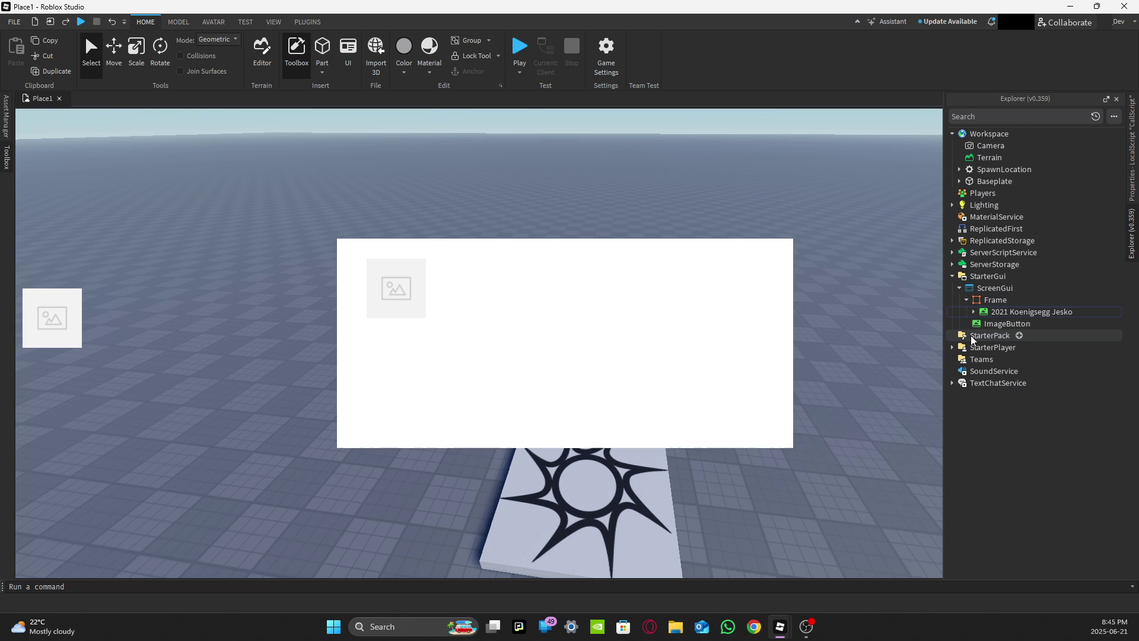
pyautogui.rightClick(1006, 323)
pyautogui.click(1020, 381)
pyautogui.write('S')
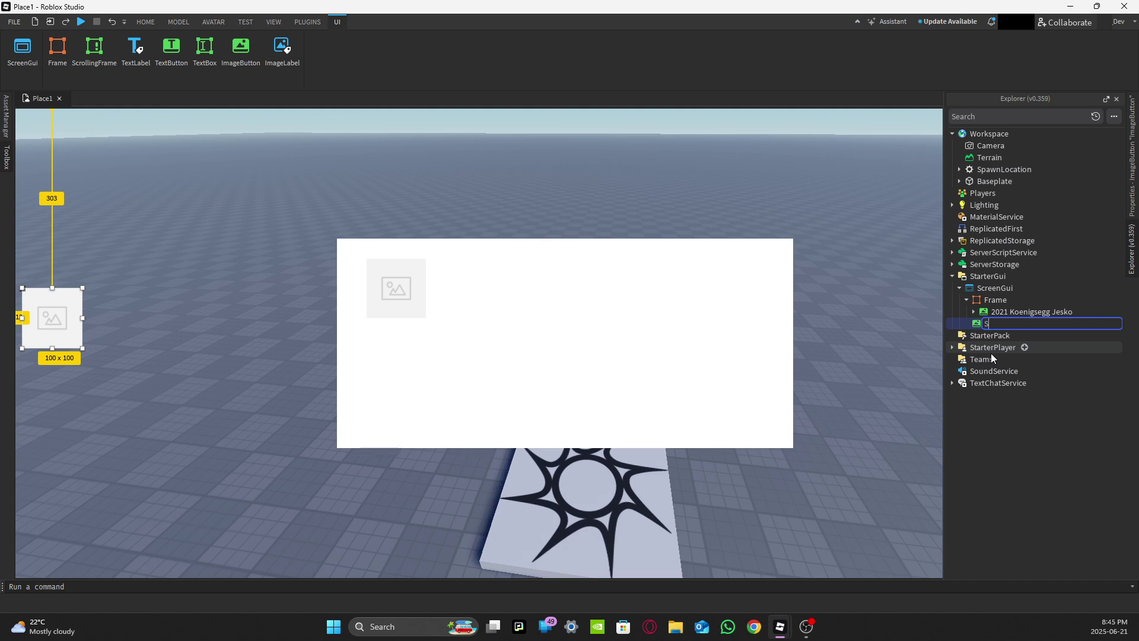
pyautogui.write('Car')
pyautogui.press('Return')
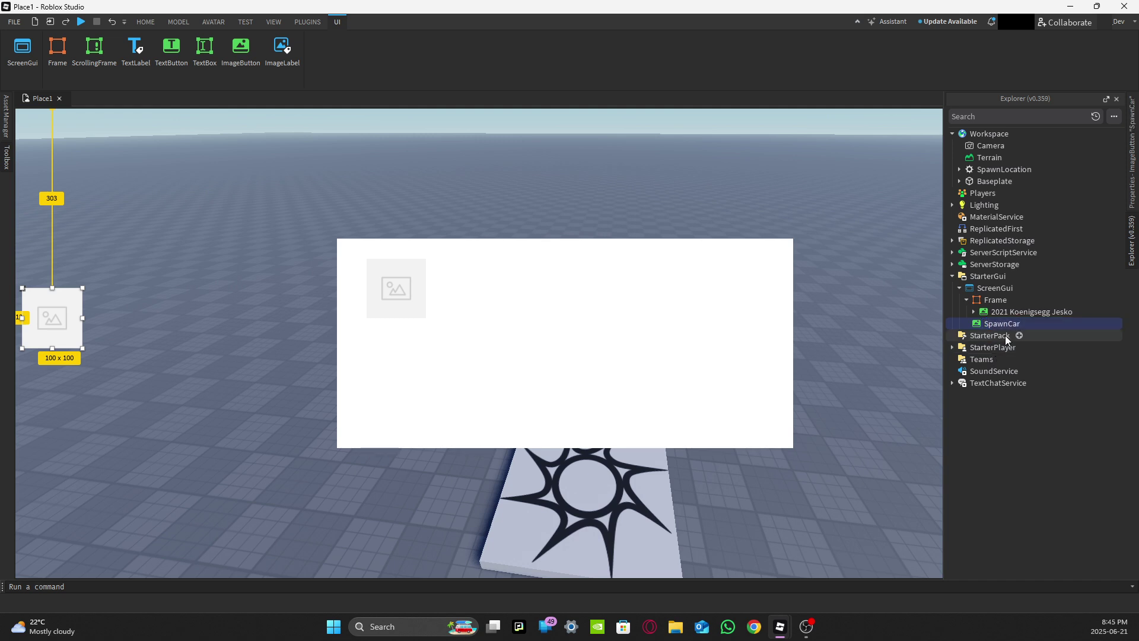
# Step: Duplicate the SpawnCar button, name the copy "DeleteCar" and check the remote event names in ReplicatedStorage
pyautogui.hotkey('ctrl', 'd')
pyautogui.doubleClick(986, 340)
pyautogui.write('DeleteCar')
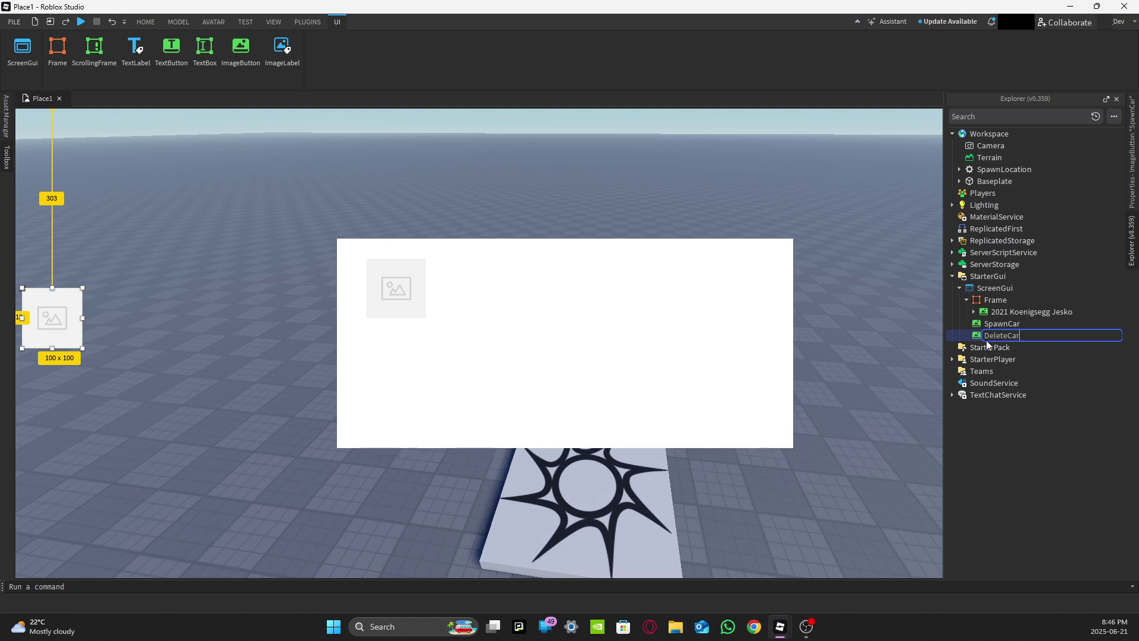
pyautogui.press('Return')
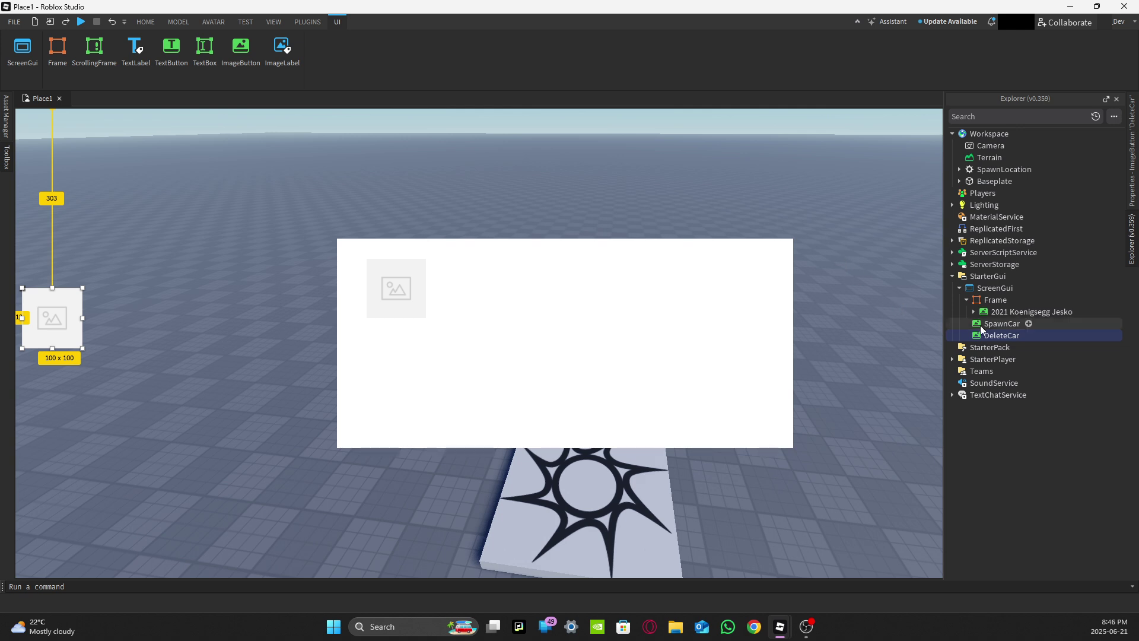
pyautogui.click(953, 240)
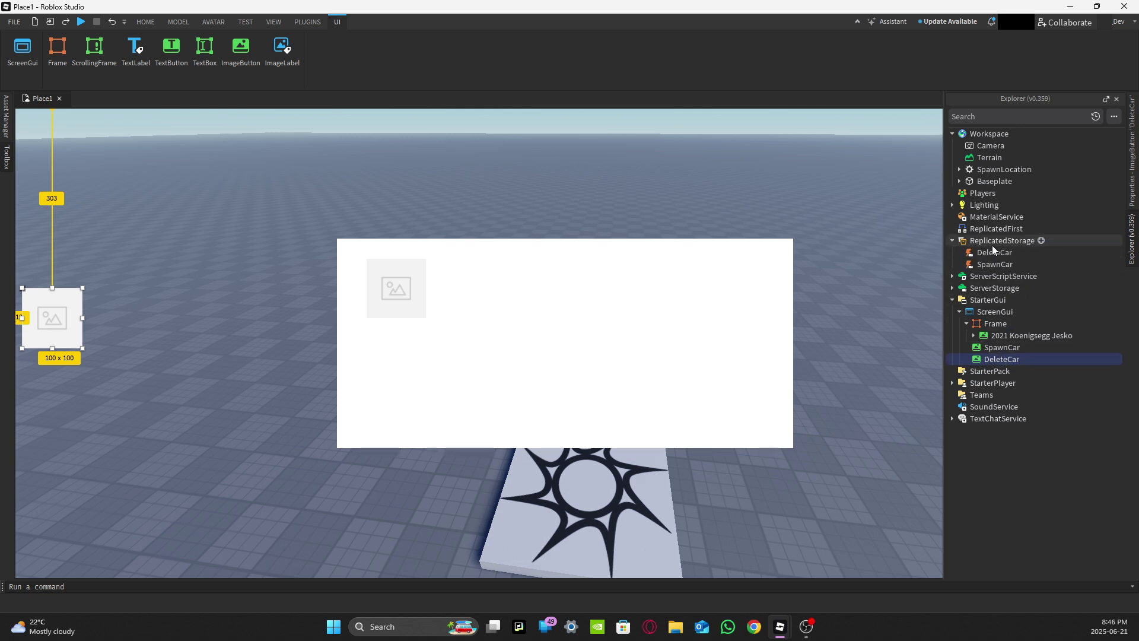
pyautogui.click(953, 240)
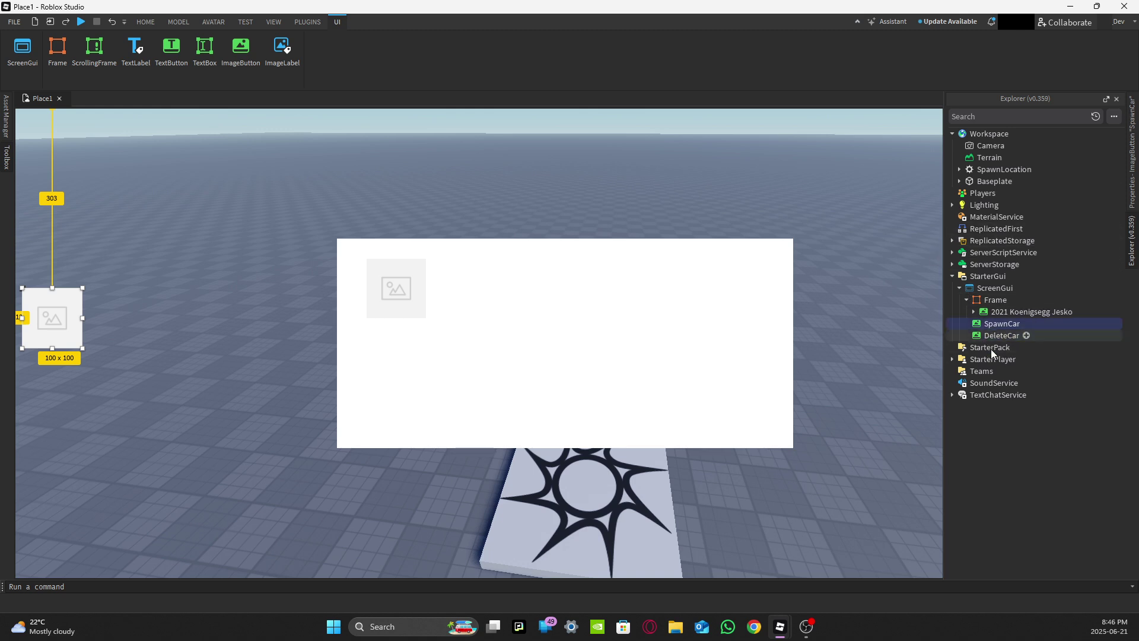
# Step: Move the DeleteCar button straight down so it sits just below the SpawnCar button
pyautogui.moveTo(58, 320); pyautogui.dragTo(59, 396)
pyautogui.click(46, 338)
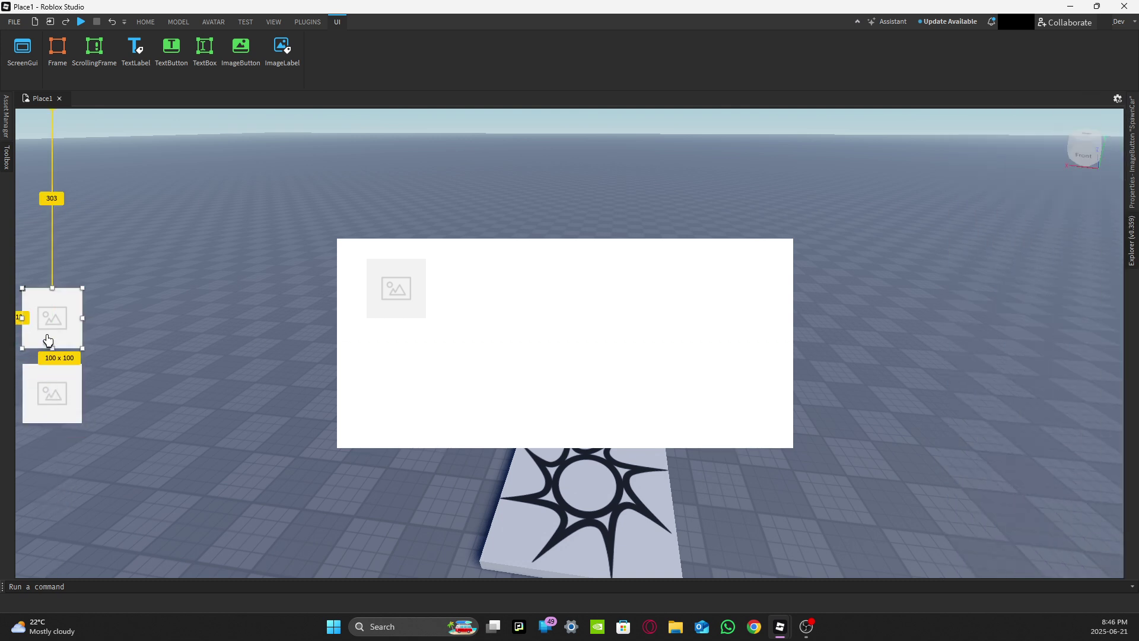
pyautogui.click(51, 394)
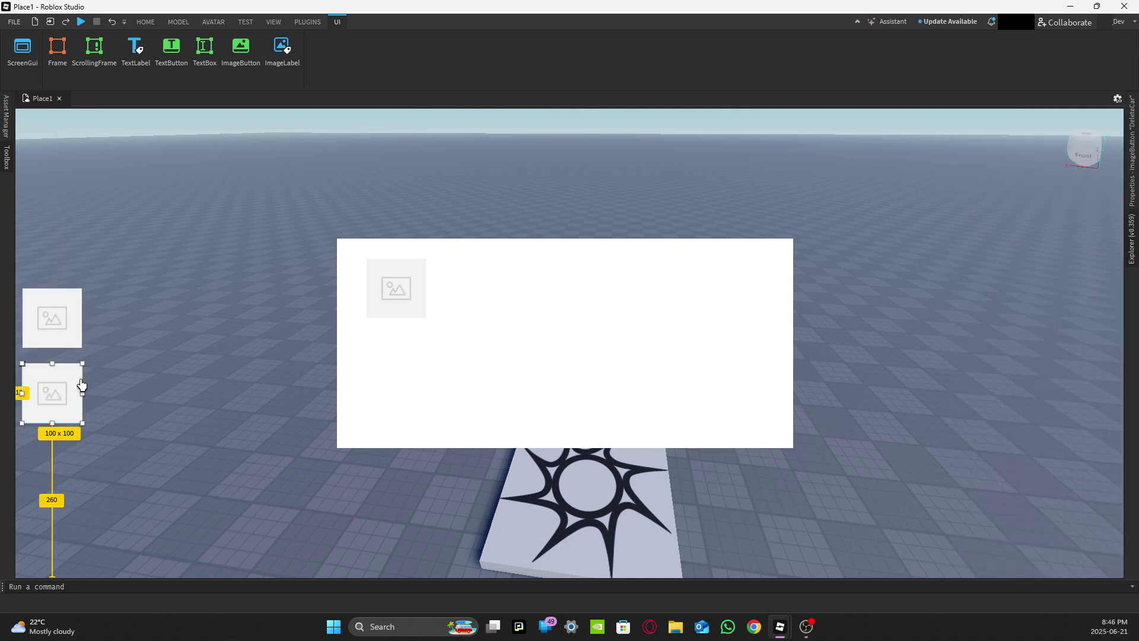
# Step: Insert a LocalScript into each of the SpawnCar and DeleteCar buttons
pyautogui.click(1131, 239)
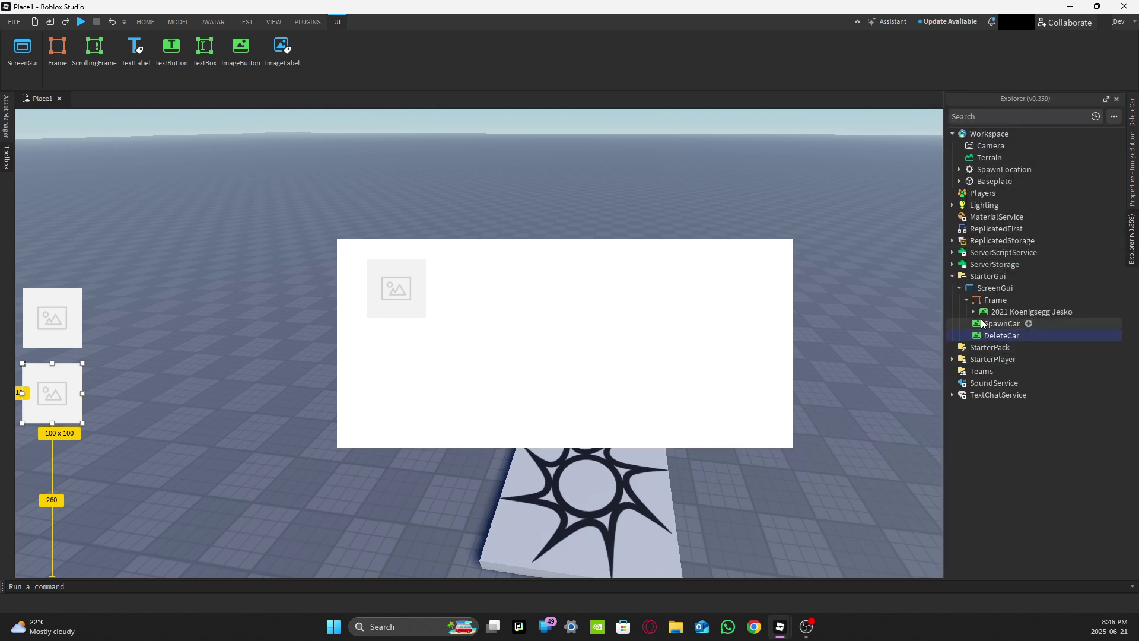
pyautogui.click(1030, 324)
pyautogui.write('loca')
pyautogui.press('Return')
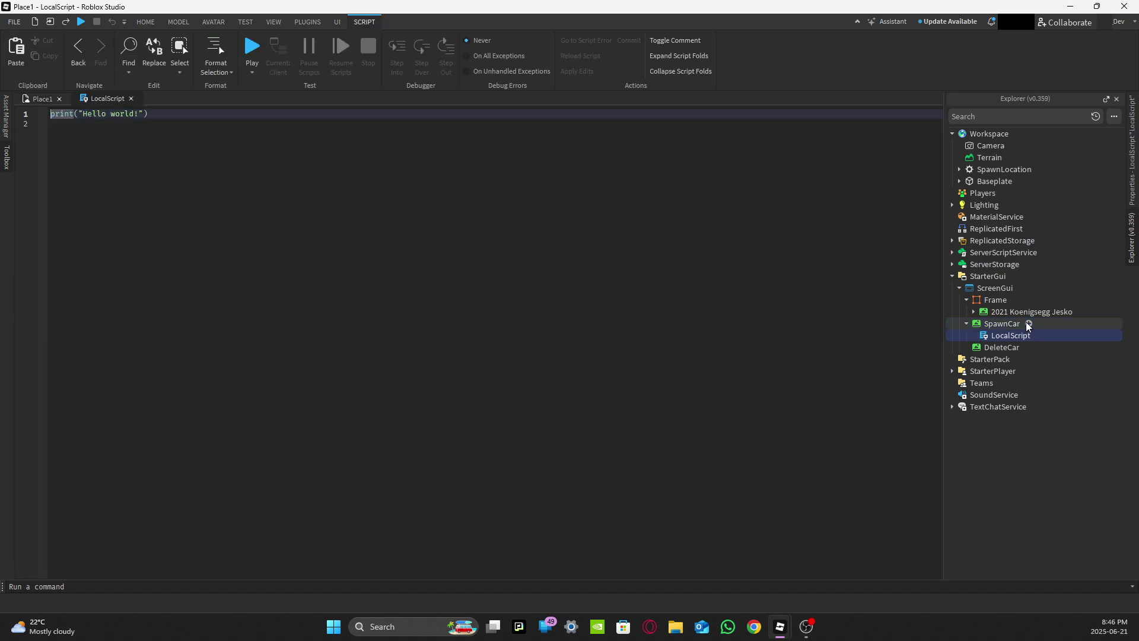
pyautogui.click(1026, 347)
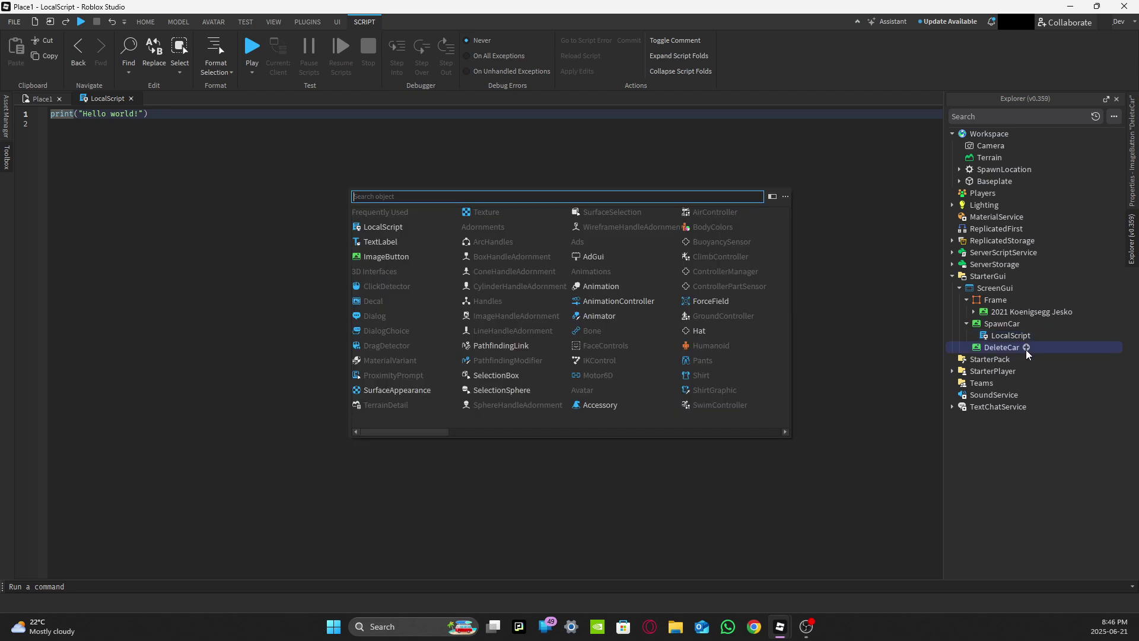
pyautogui.write('loc')
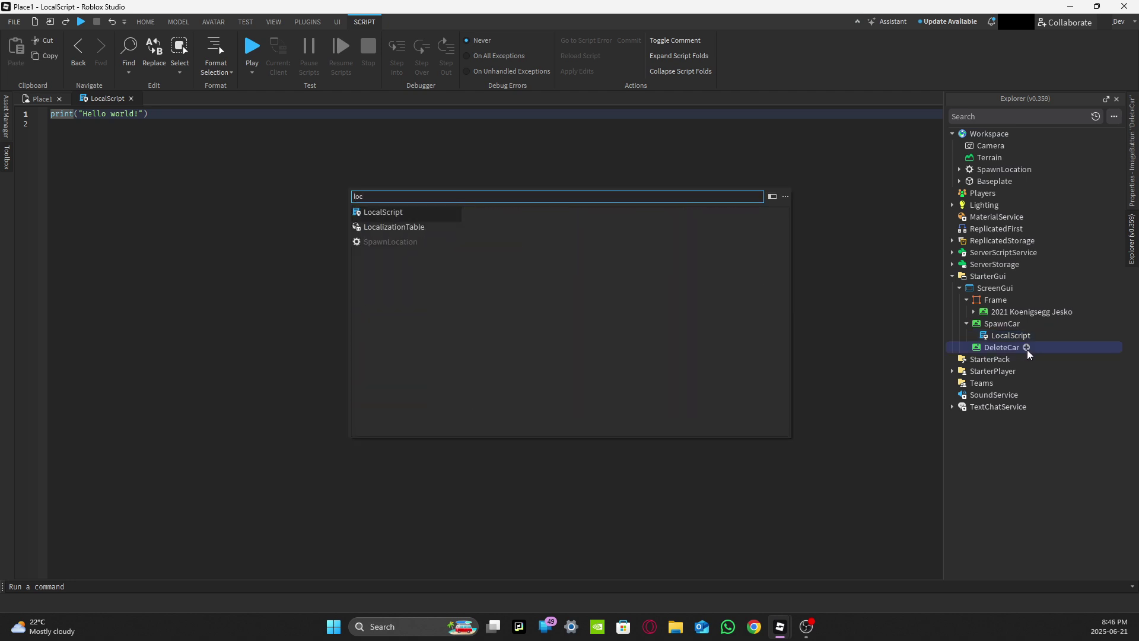
pyautogui.press('Return')
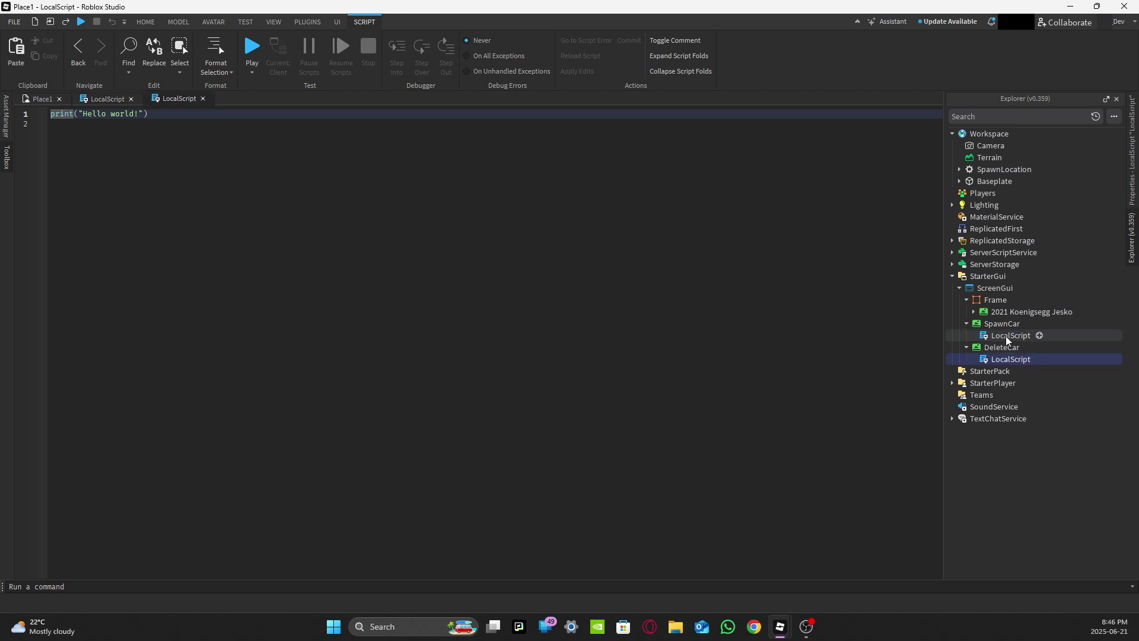
# Step: Close both open LocalScript editors and return to the place's viewport
pyautogui.click(590, 272)
pyautogui.hotkey('ctrl', 'w')
pyautogui.hotkey('ctrl', 'w')
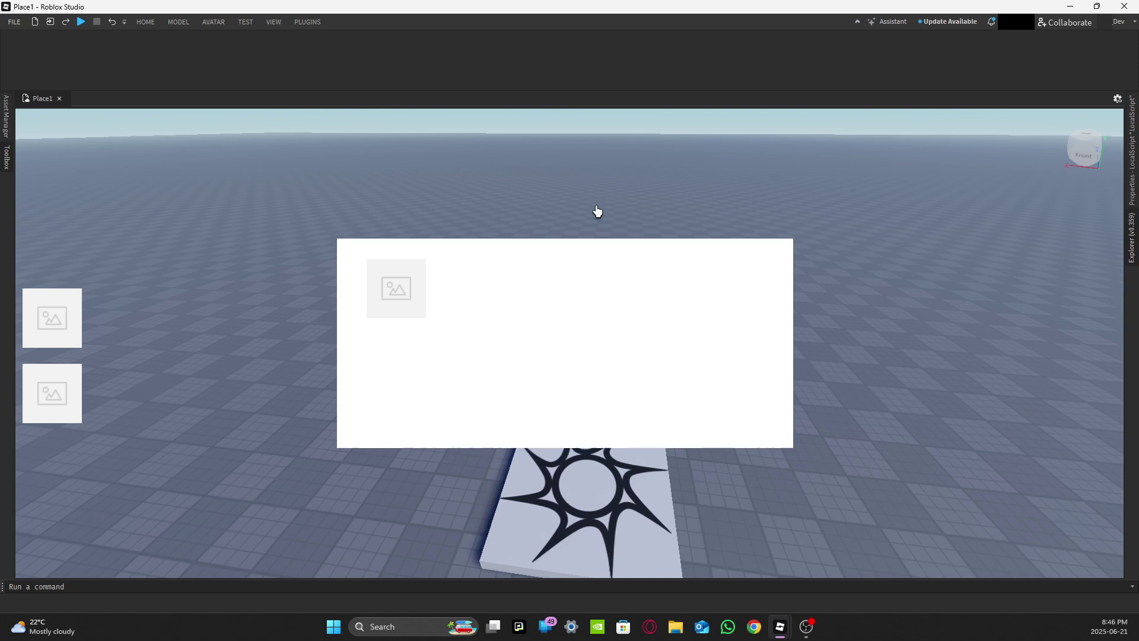
pyautogui.click(145, 22)
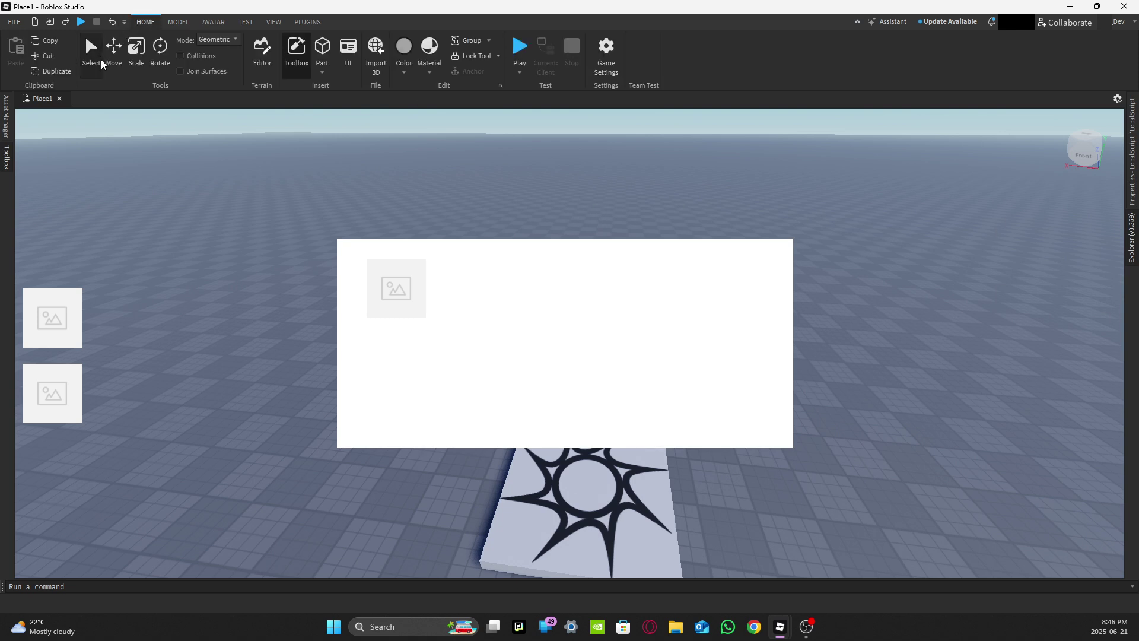
# Step: Open the LocalScript under the SpawnCar button for editing, keeping its default name
pyautogui.click(1134, 239)
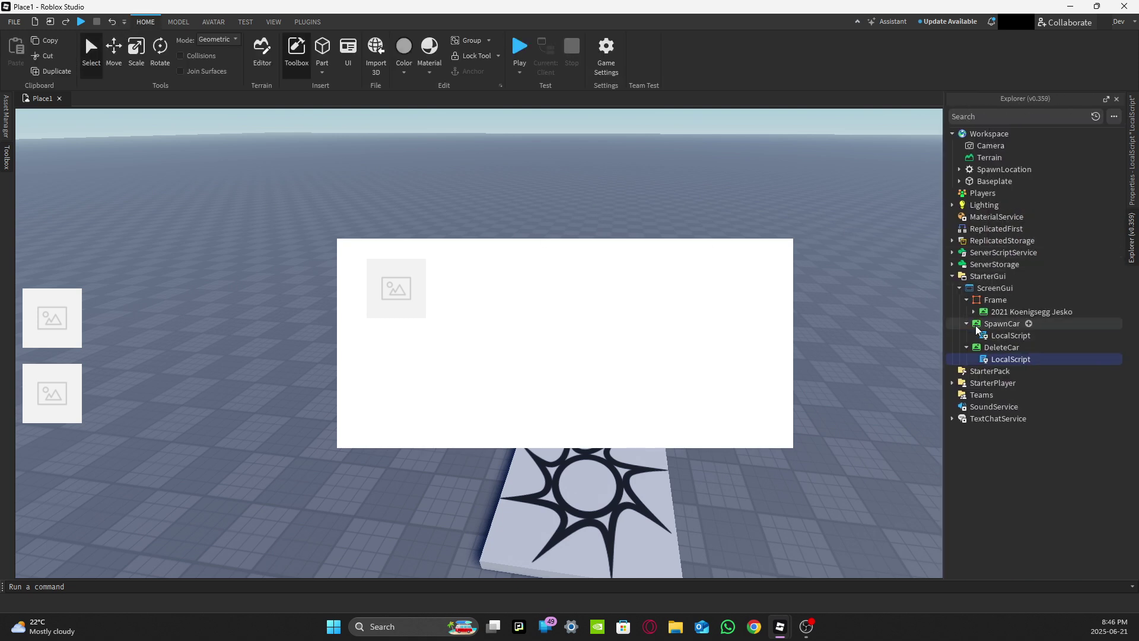
pyautogui.doubleClick(1001, 336)
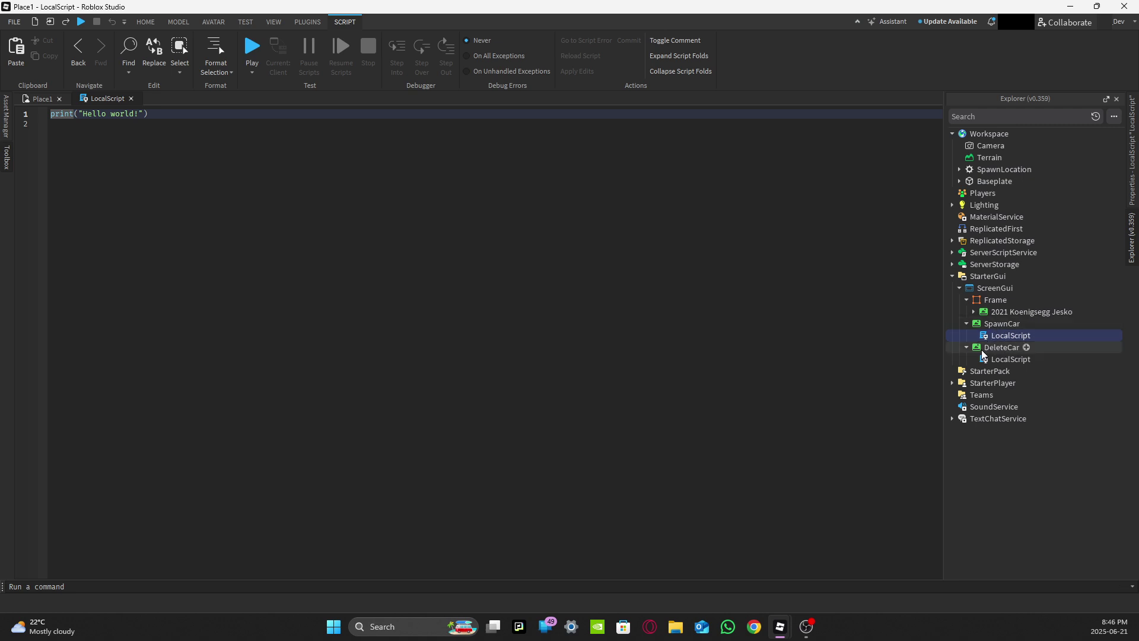
pyautogui.rightClick(1001, 337)
pyautogui.click(1034, 432)
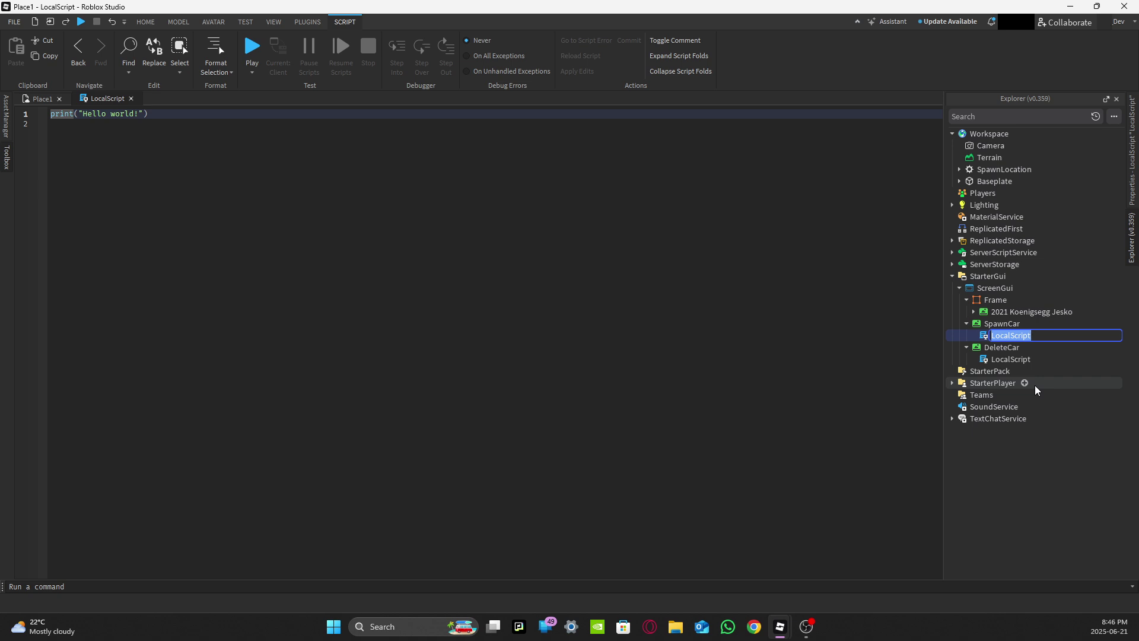
pyautogui.press('Return')
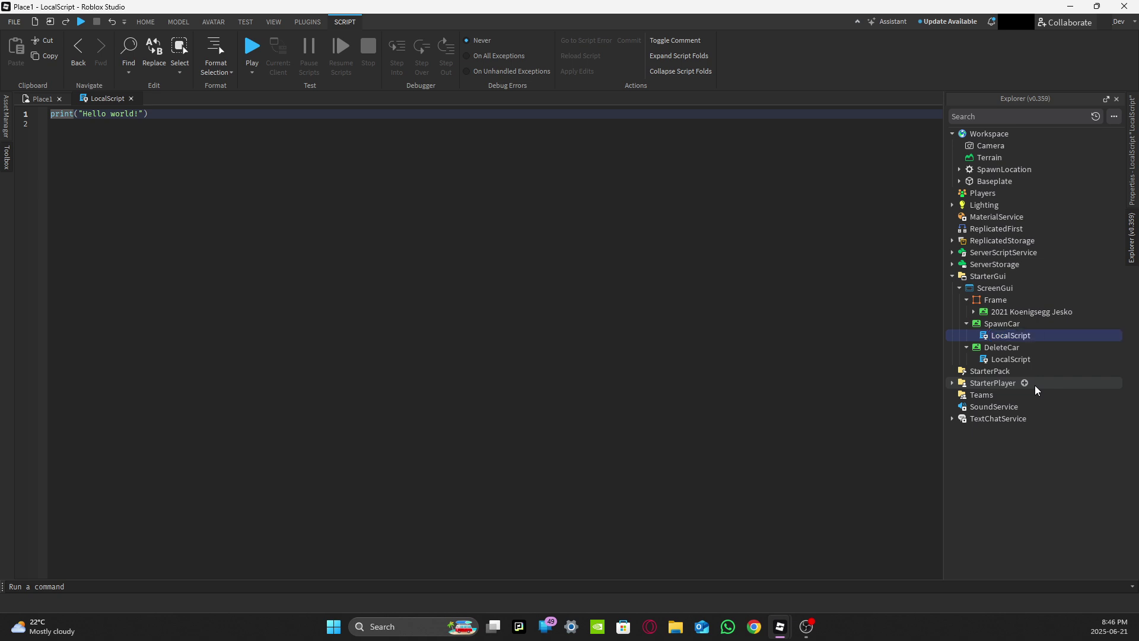
# Step: Rename the LocalScript under the DeleteCar button as DeleteScript
pyautogui.click(1007, 361)
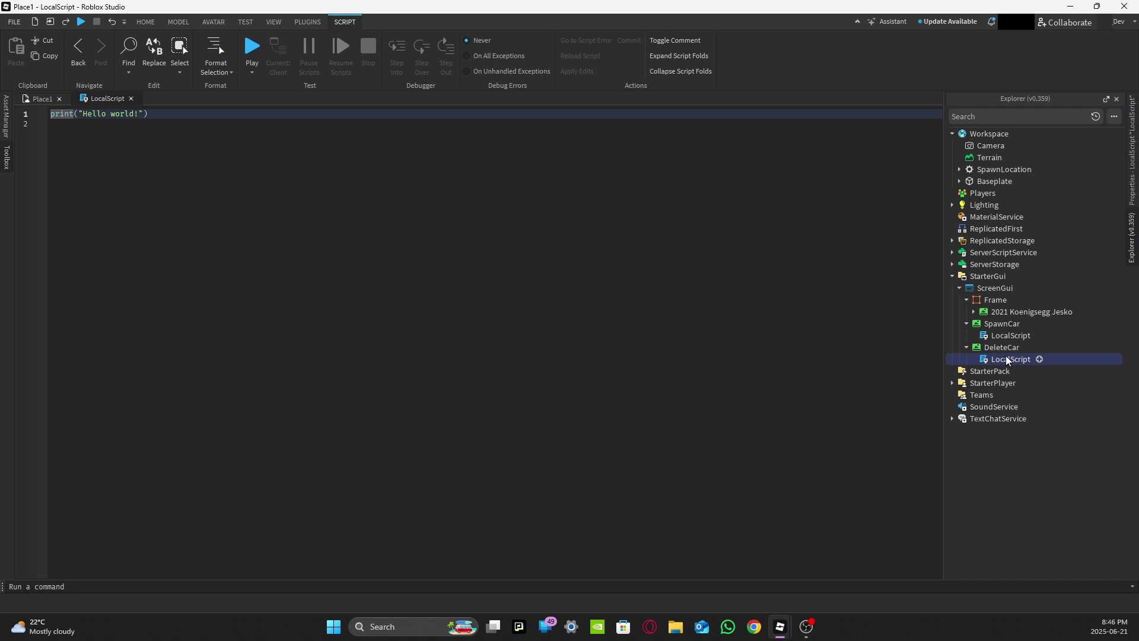
pyautogui.press('F2')
pyautogui.write('De')
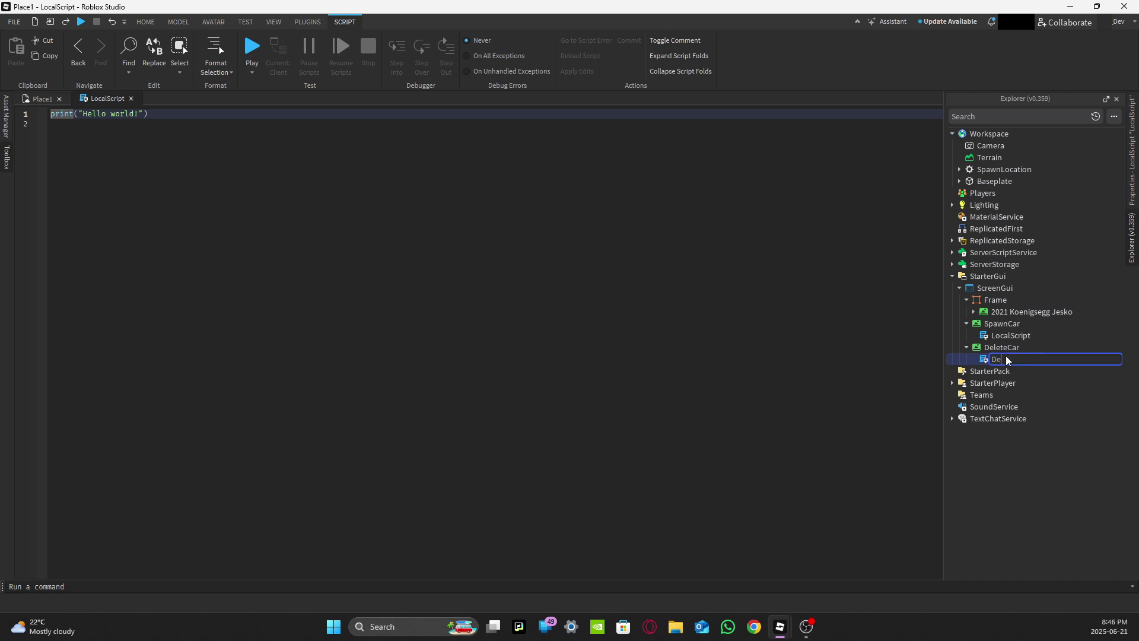
pyautogui.write('leteScri')
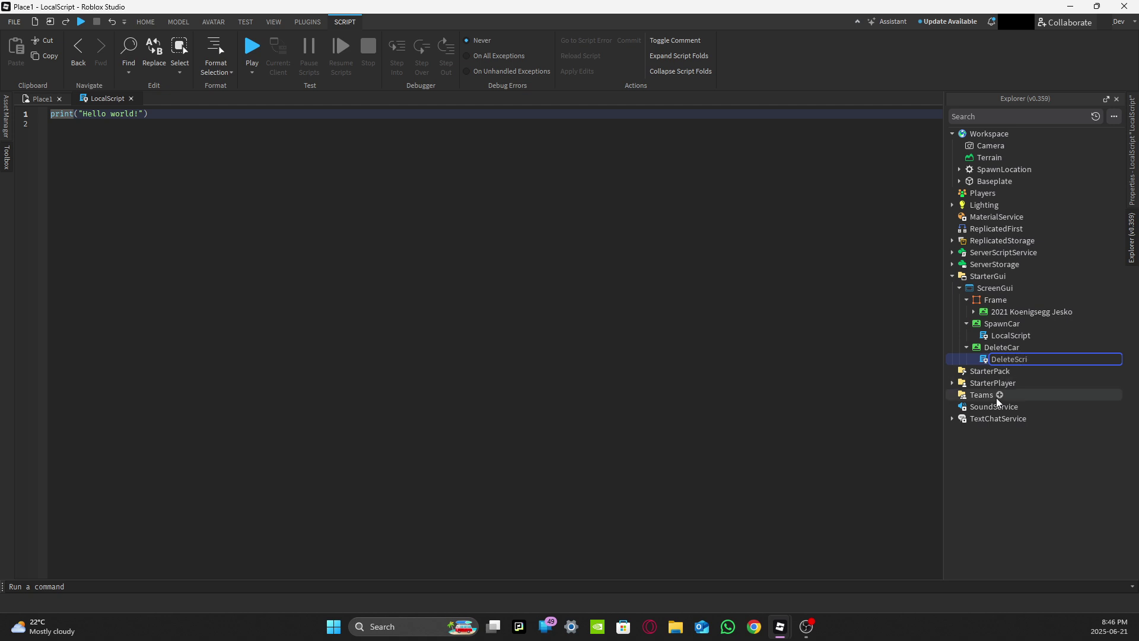
pyautogui.write('pt')
pyautogui.press('Return')
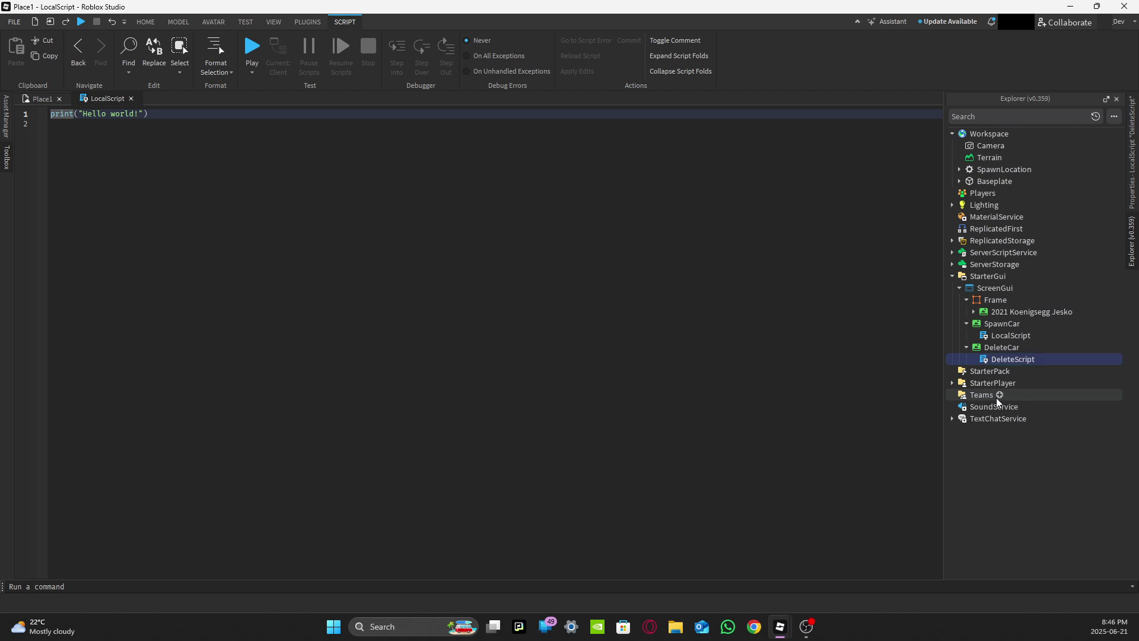
# Step: Clear the default code from the LocalScript under SpawnCar and close its editor
pyautogui.click(456, 259)
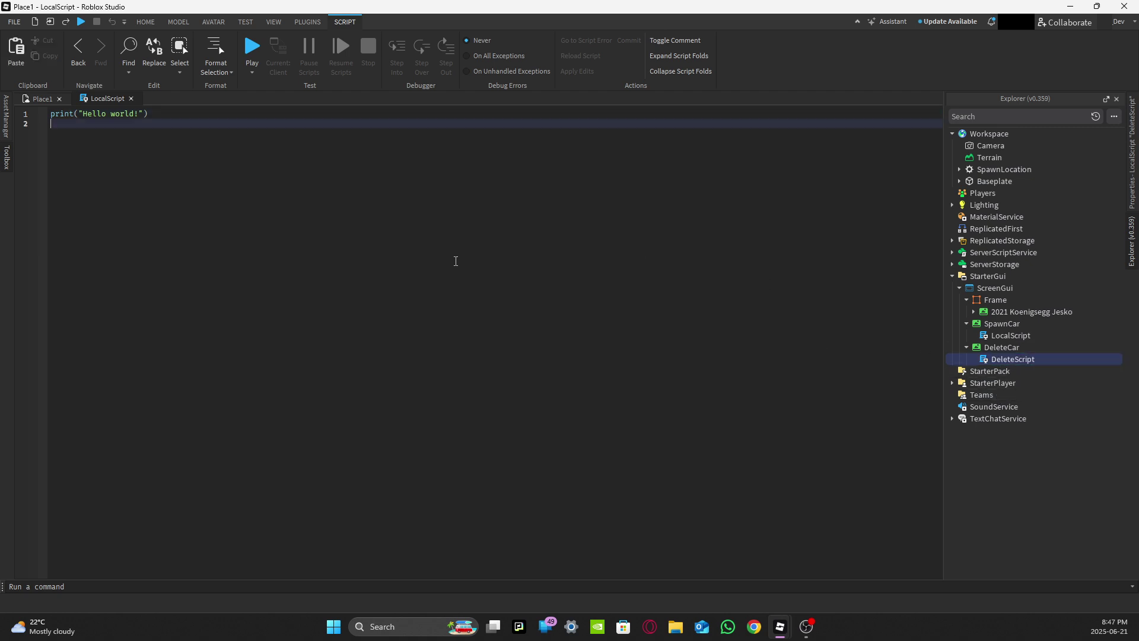
pyautogui.hotkey('ctrl', 'a')
pyautogui.press('BackSpace')
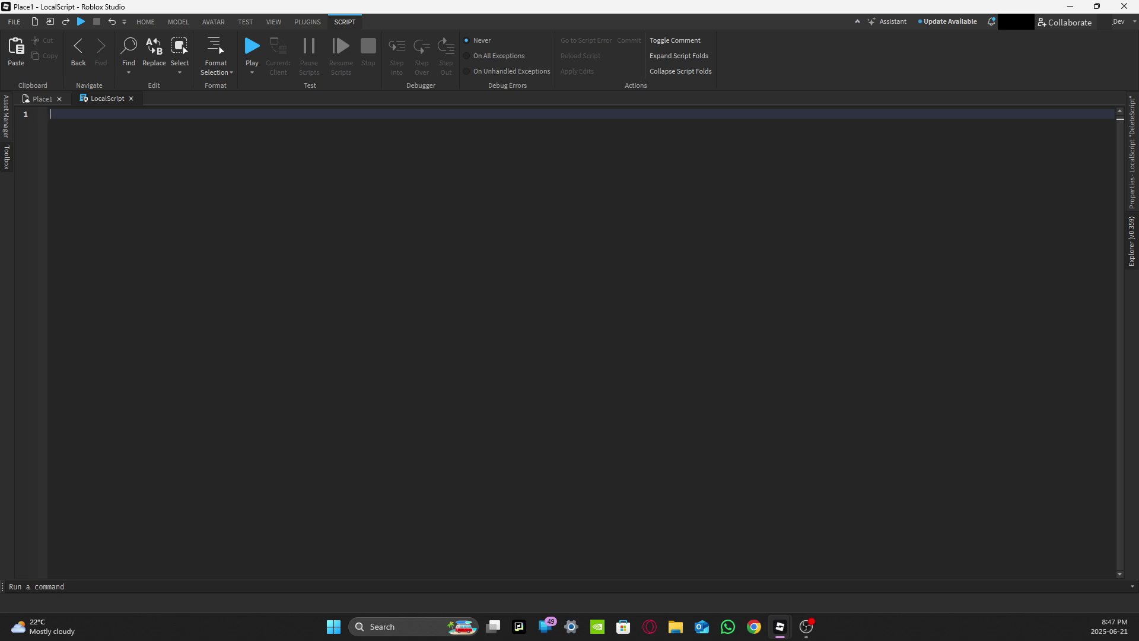
pyautogui.click(1131, 247)
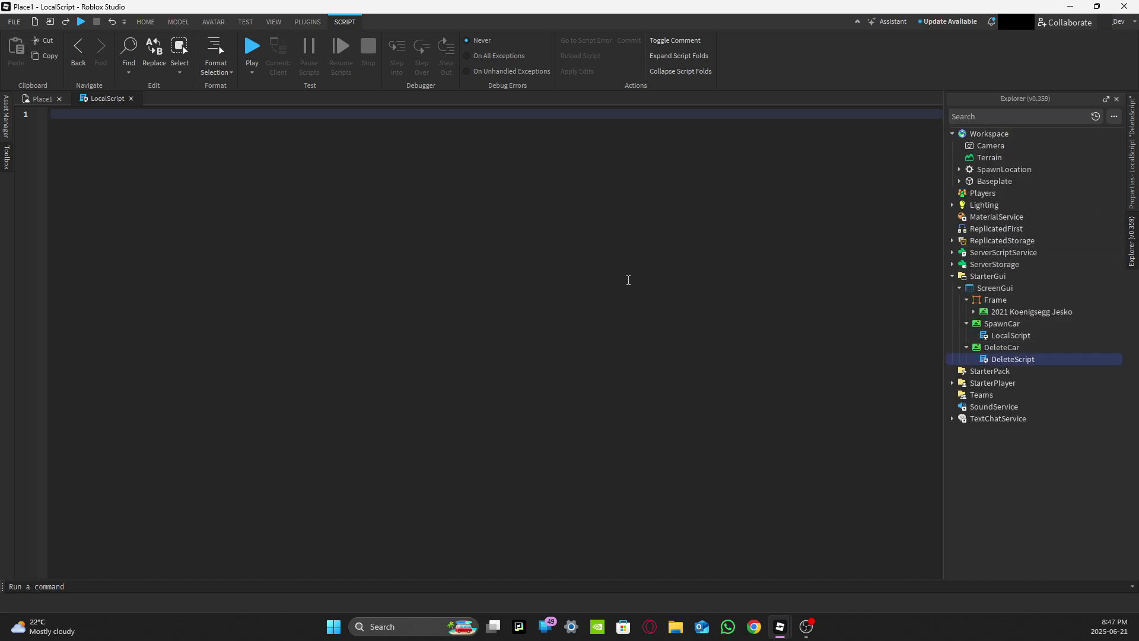
pyautogui.click(131, 98)
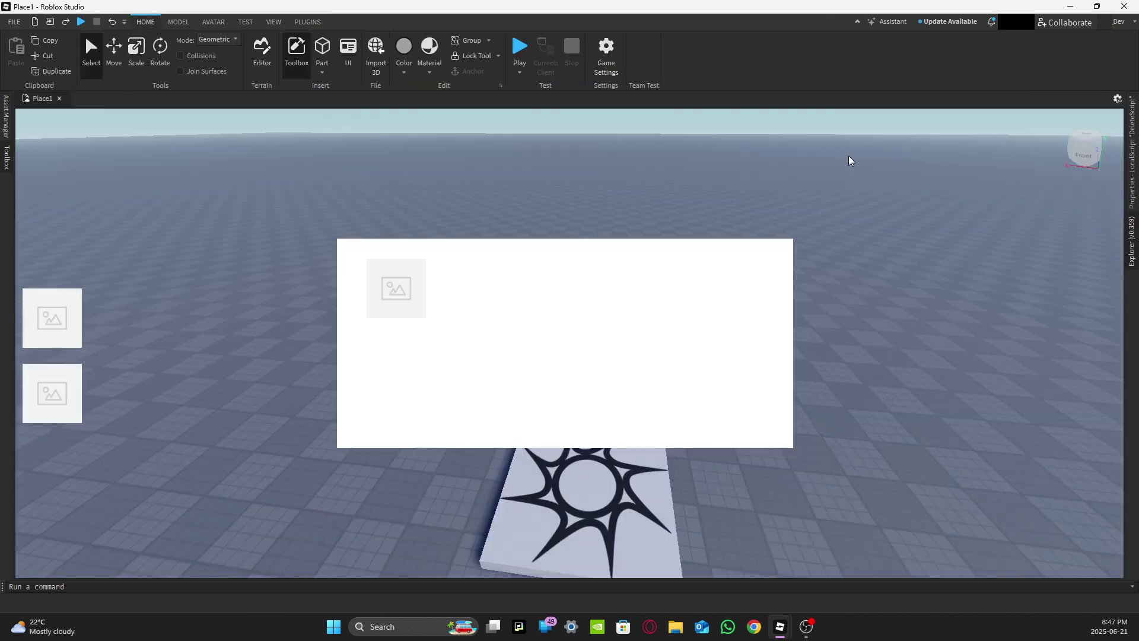
# Step: Write SpawnCar's LocalScript so MouseButton1Down toggles the visibility of CarSpawnerFrame, defined as script.Parent.Parent.Frame, and close the script
pyautogui.moveTo(1131, 243)
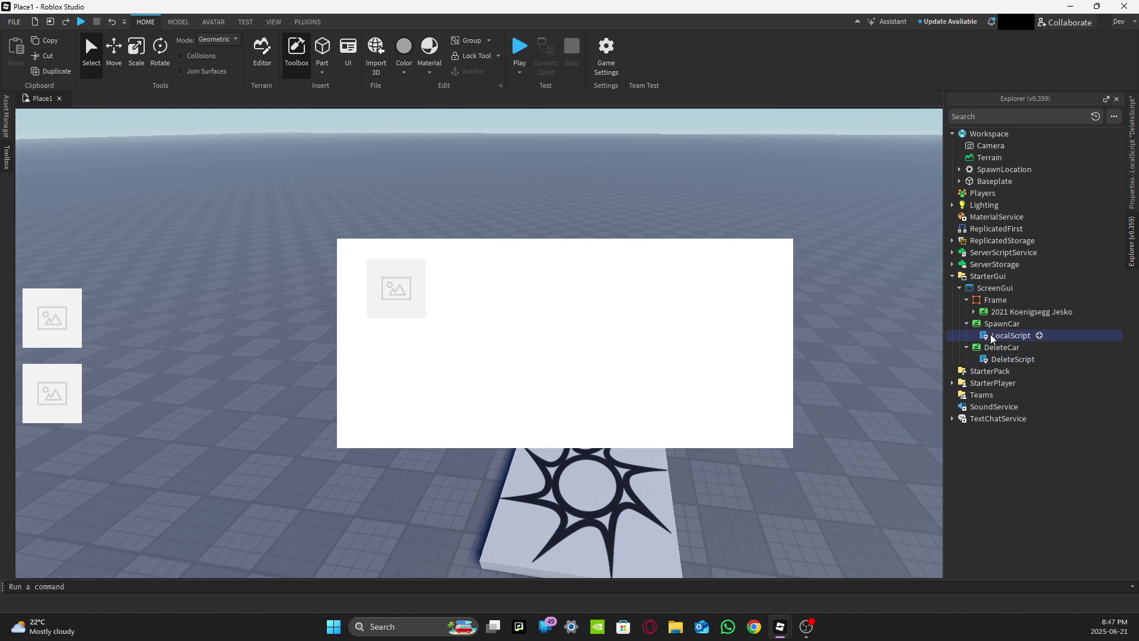
pyautogui.doubleClick(991, 334)
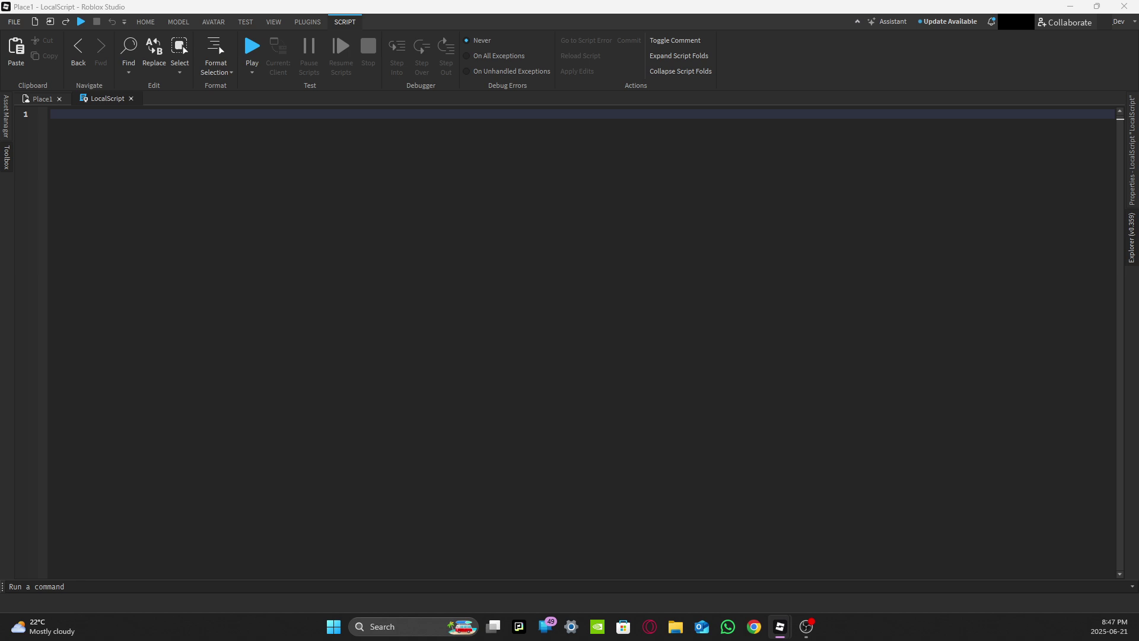
pyautogui.click(638, 197)
pyautogui.write('local CarSpawnerFrame = script.Parent.Parent.Frame  script.Parent.MouseButton1Down:Connect(function() \tCarSpawnerFrame.Visible = not CarSpawnerFrame.Visible end)')
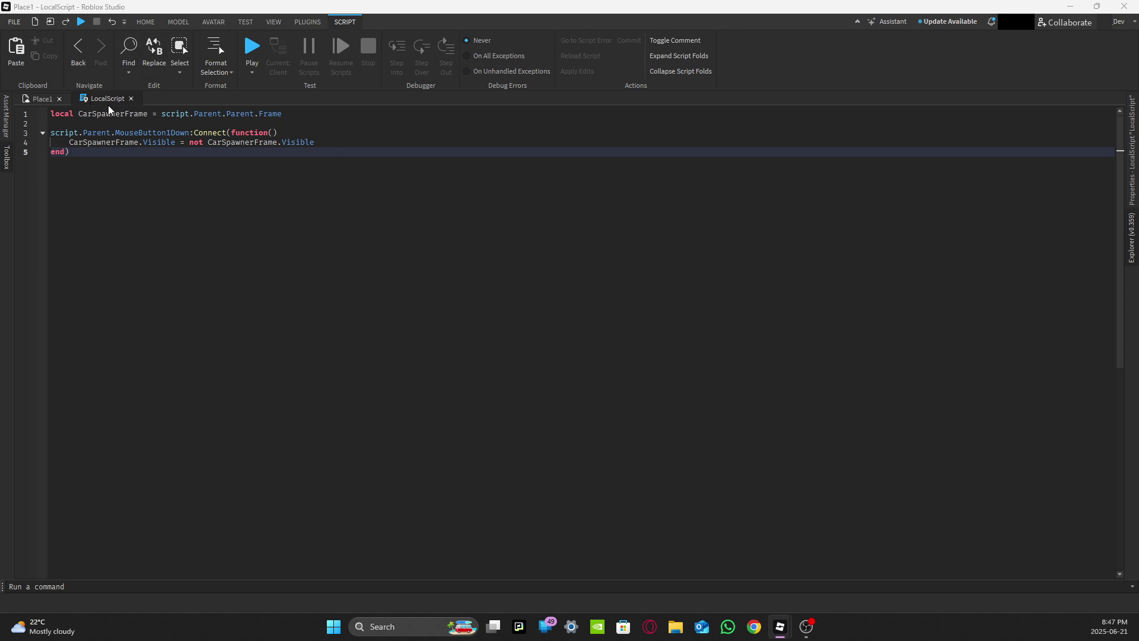
pyautogui.click(131, 98)
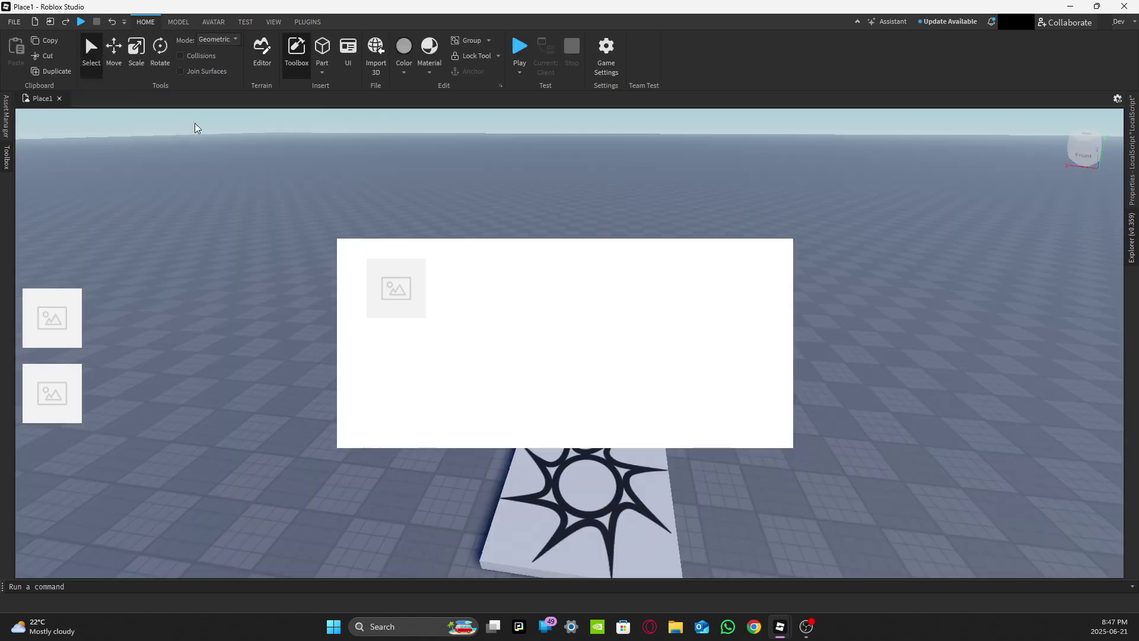
# Step: Open DeleteScript under the DeleteCar button and clear its default code
pyautogui.click(1129, 232)
pyautogui.click(966, 323)
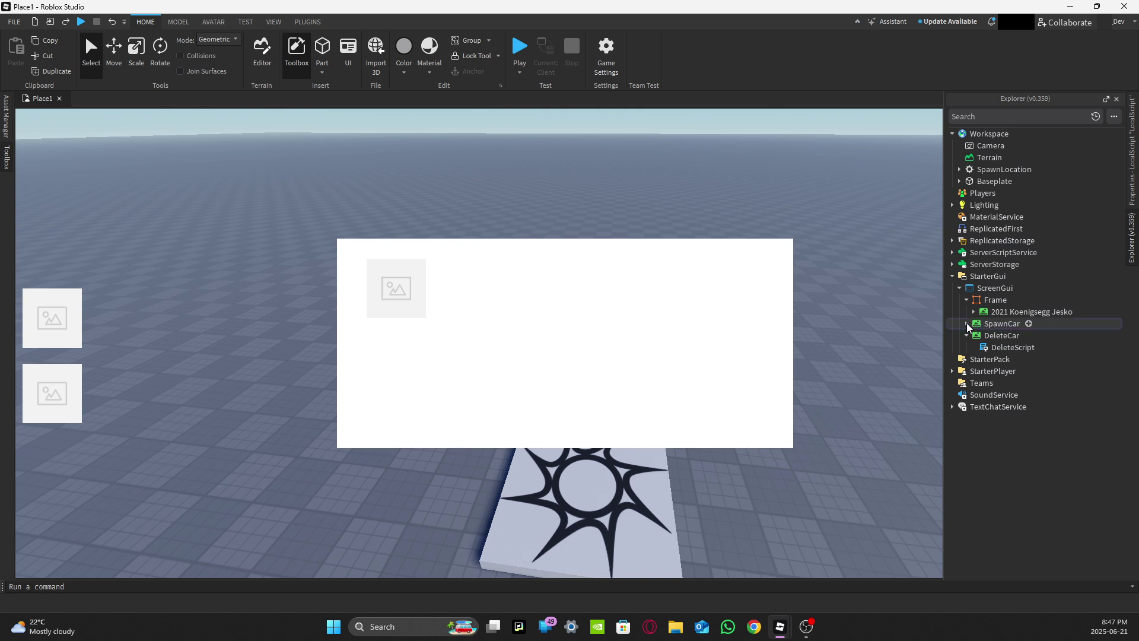
pyautogui.click(1006, 349)
pyautogui.doubleClick(1004, 349)
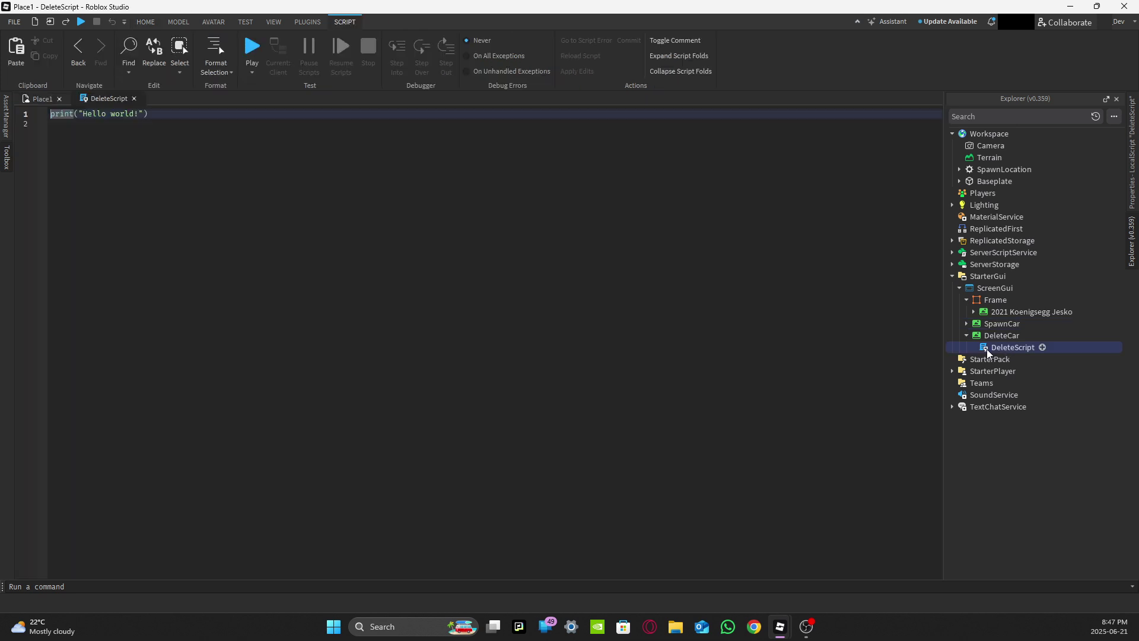
pyautogui.hotkey('ctrl', 'a')
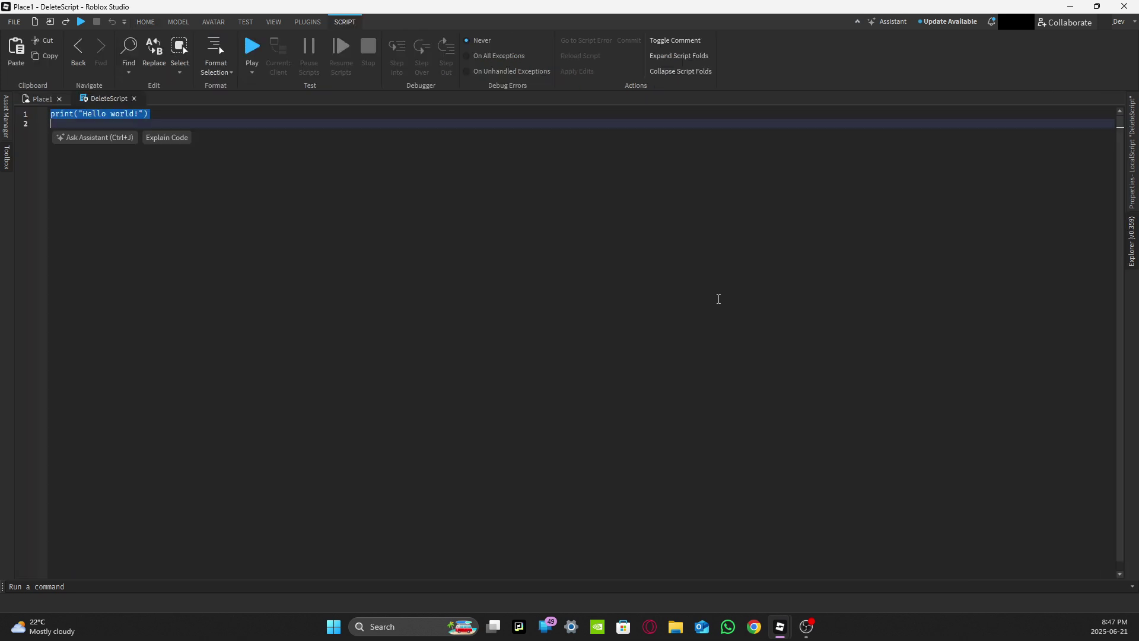
pyautogui.press('BackSpace')
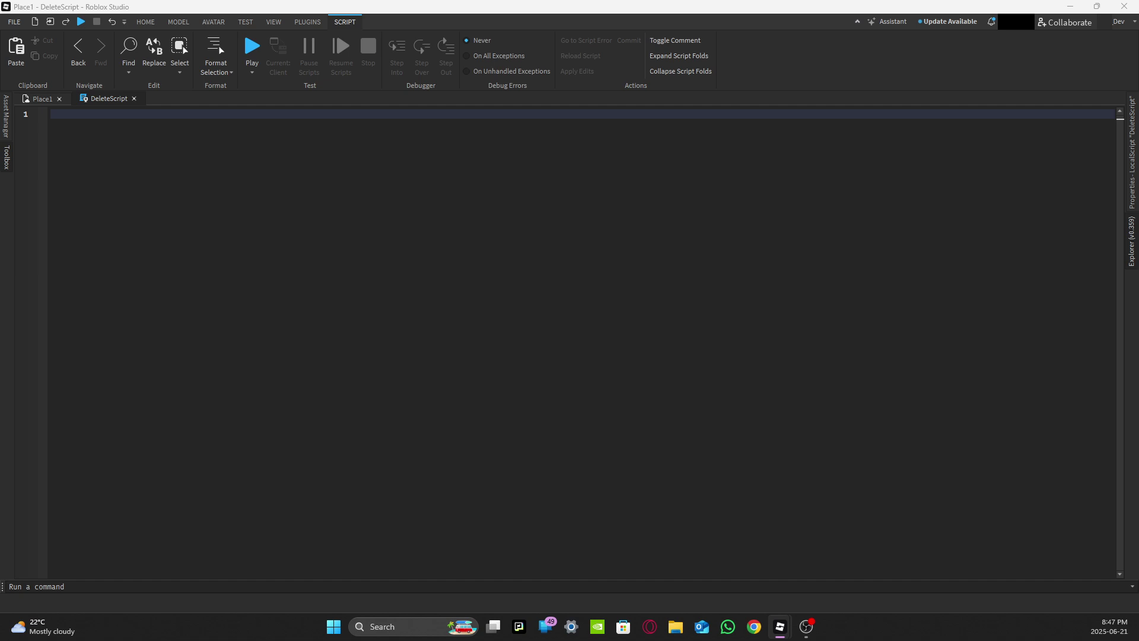
# Step: Add DeleteScript code that shows the button when the player's 'sCar' appears and, on MouseButton1Down, hides it, unseats the player and fires DeleteCarEvent; close the script
pyautogui.click(598, 282)
pyautogui.write('local ReplicatedStorage = game:GetService("ReplicatedStorage") local DeleteCarEvent = ReplicatedStorage:WaitForChild("DeleteCar") local player = game.Players.LocalPlayer  game.Workspace.ChildAdded:Connect(function(Added) \tif Added.Name == player.Name .. \'sCar\' then \t\tscript.Parent.Visible = true \tend end)  script.Parent.MouseButton1Down:Connect(function() \tlocal Car = game.Workspace:FindFirstChild(player.Name .. \'sCar\') \tif Car then \t\tscript.Parent.Visible = false \t\tif player.Character.Humanoid.SeatPart ~= nil and player.Character.Humanoid.SeatPart:IsA("VehicleSeat") then \t\t\tplayer.Character.Humanoid.Sit = false \t\tend \t\twait() \t\tDeleteCarEvent:FireServer(Car) \tend end)')
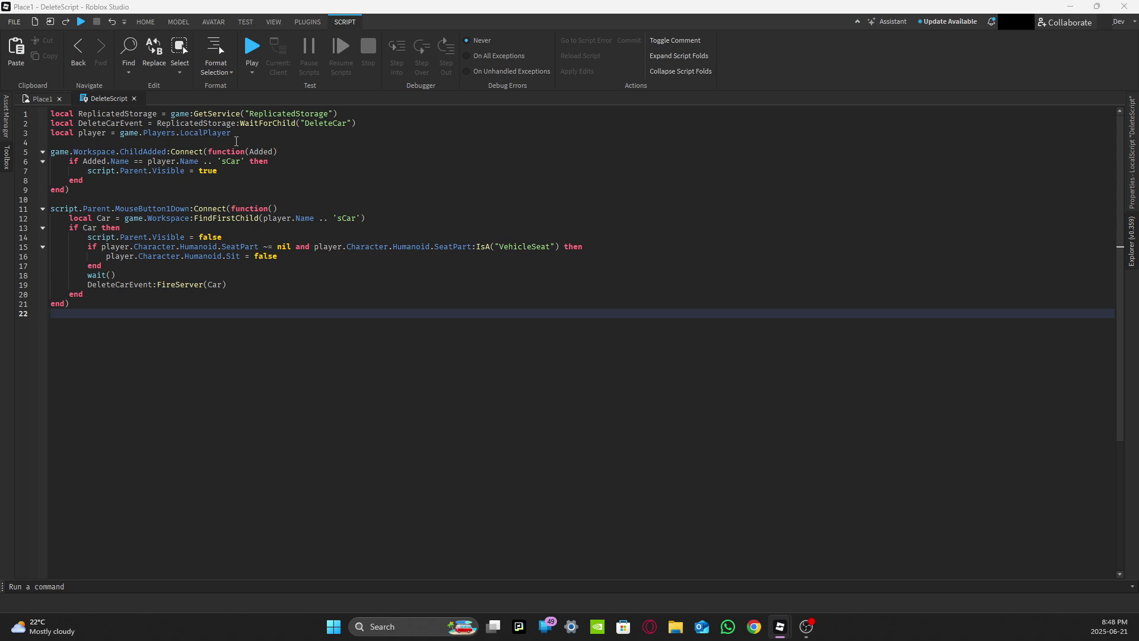
pyautogui.click(134, 99)
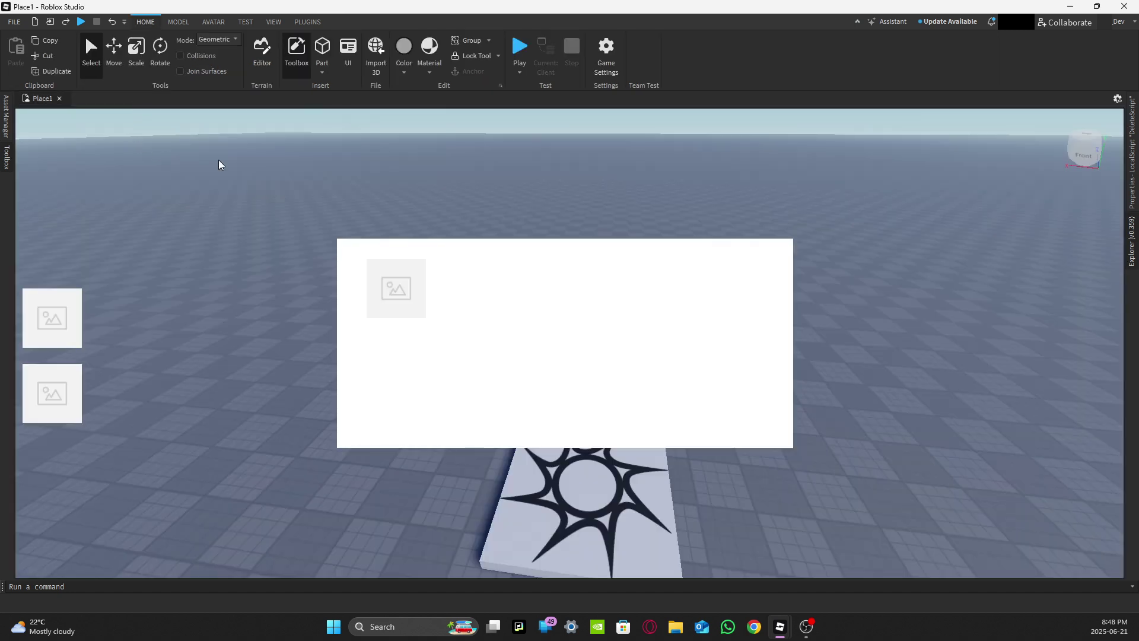
# Step: Collapse the expanded StarterGui and Workspace branches of the object hierarchy
pyautogui.click(1127, 252)
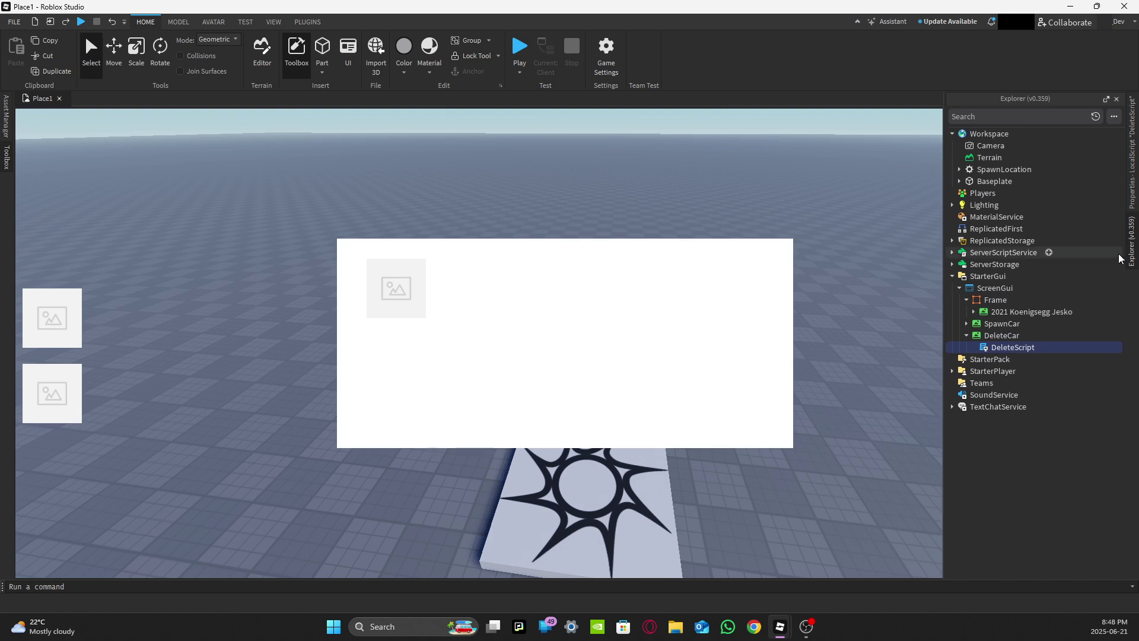
pyautogui.click(967, 335)
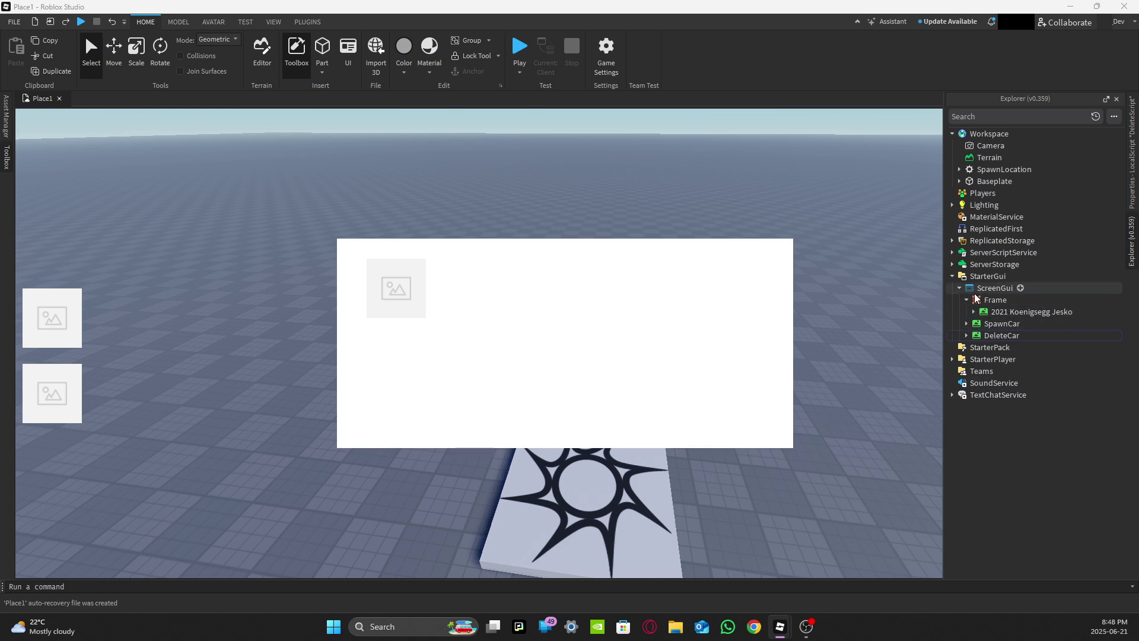
pyautogui.click(966, 300)
pyautogui.click(959, 287)
pyautogui.click(953, 276)
pyautogui.click(953, 134)
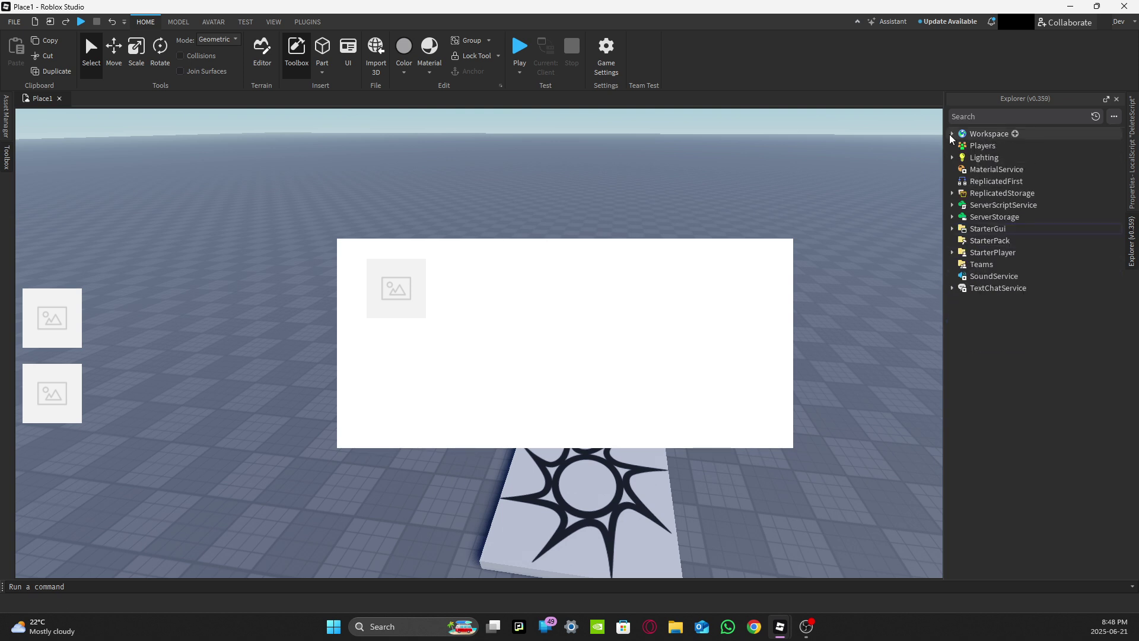
pyautogui.click(952, 229)
pyautogui.click(951, 229)
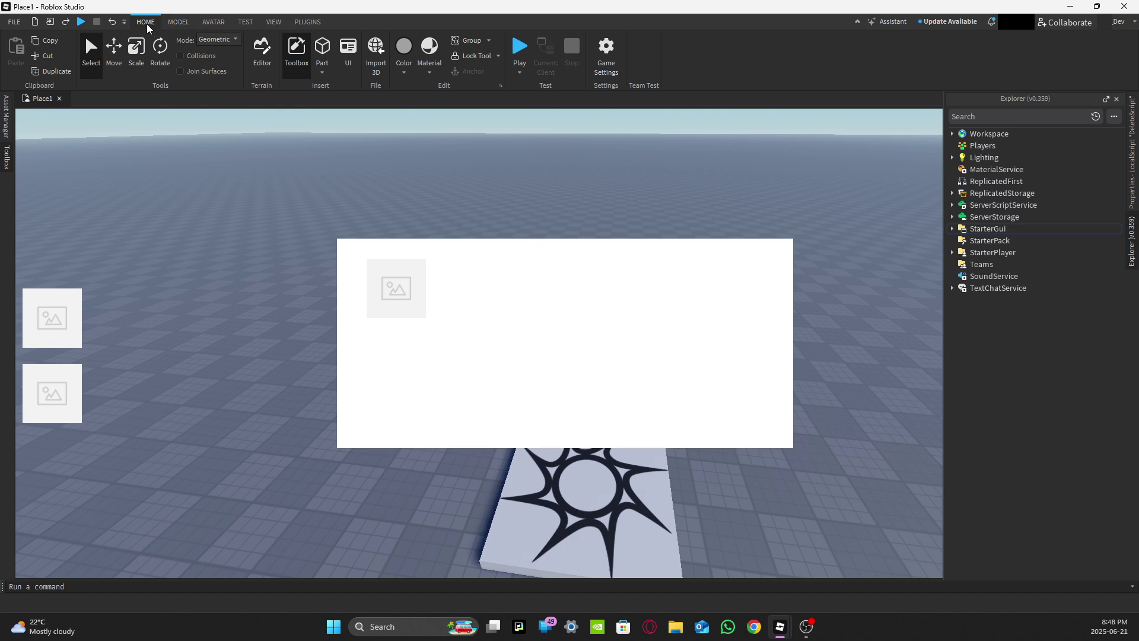
# Step: Turn off the Visible property of the Frame inside the ScreenGui
pyautogui.moveTo(304, 173); pyautogui.dragTo(320, 169, button='right')
pyautogui.click(1131, 243)
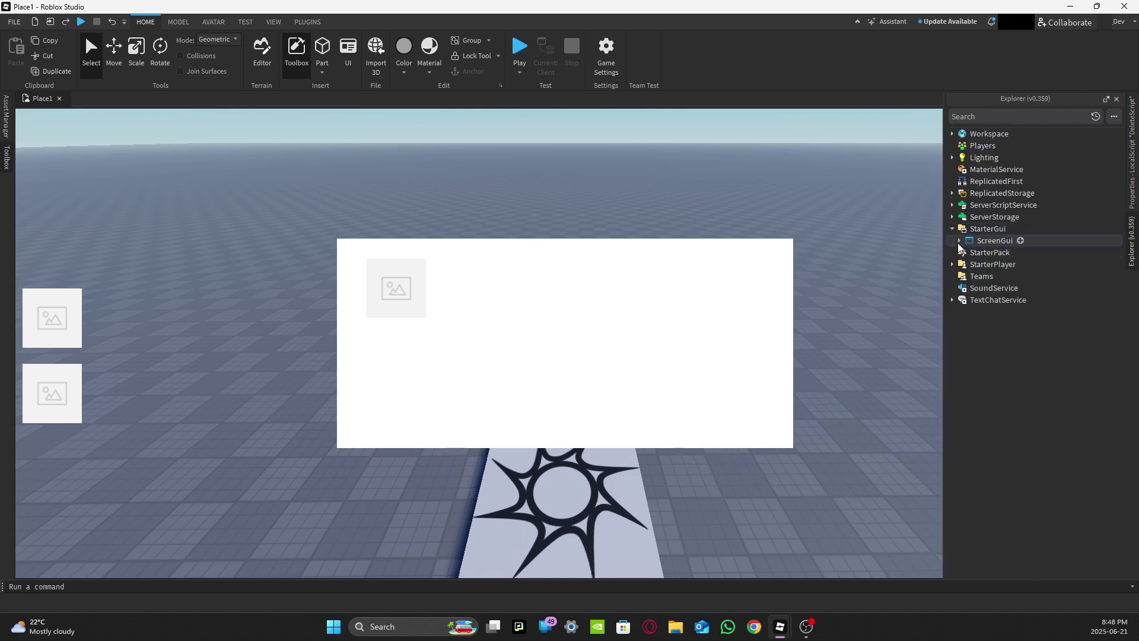
pyautogui.click(959, 240)
pyautogui.click(993, 251)
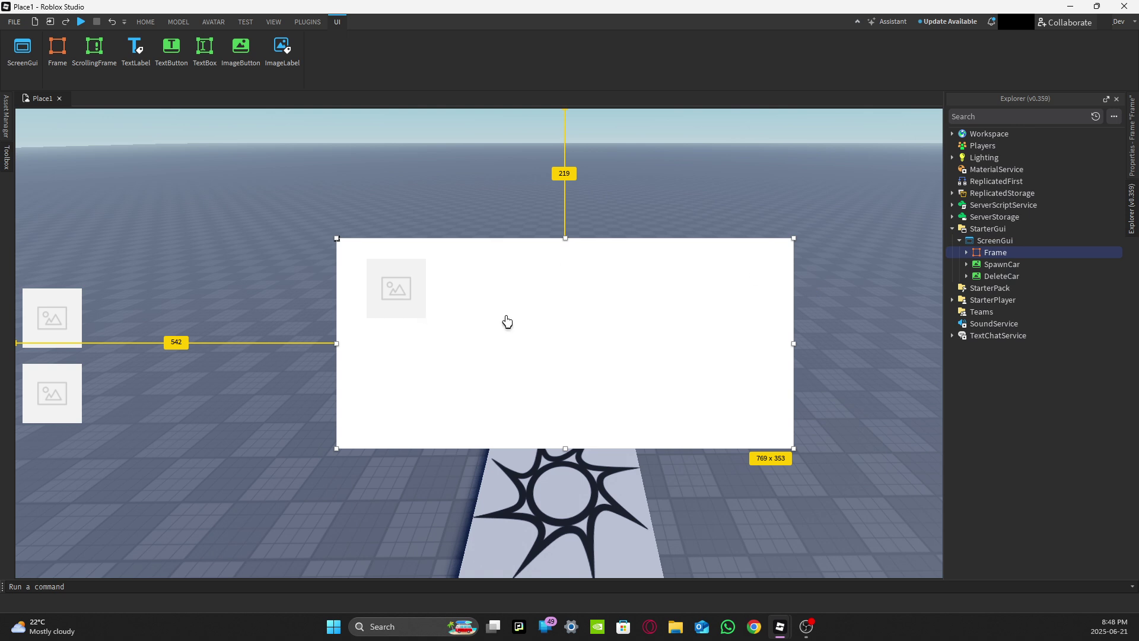
pyautogui.click(1132, 157)
pyautogui.scroll(-3, 1068, 250)
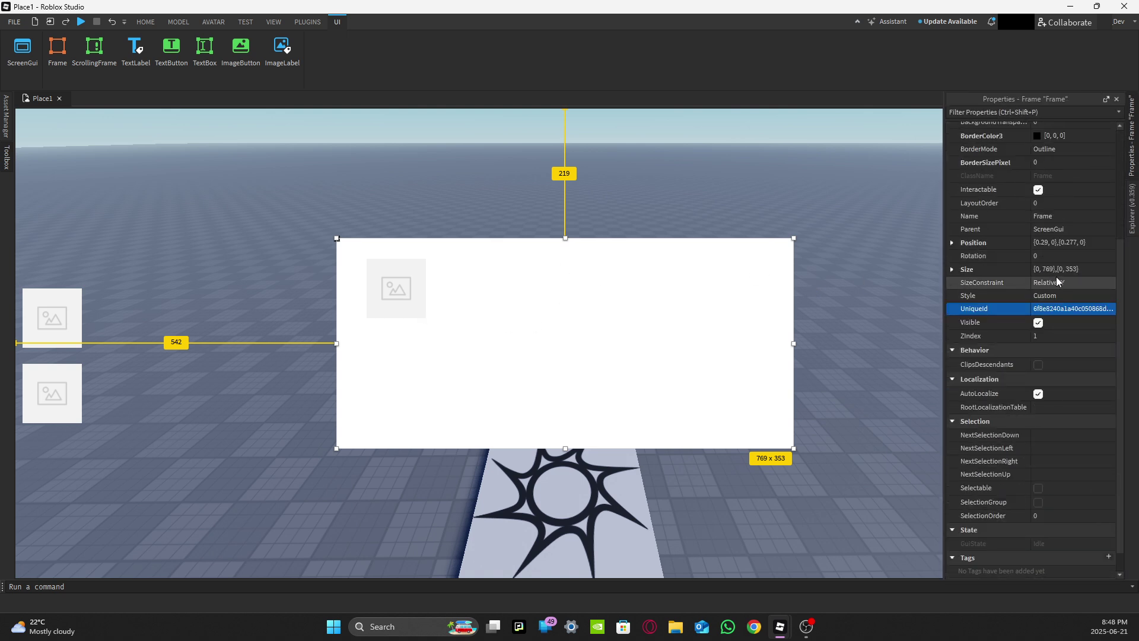
pyautogui.click(1040, 322)
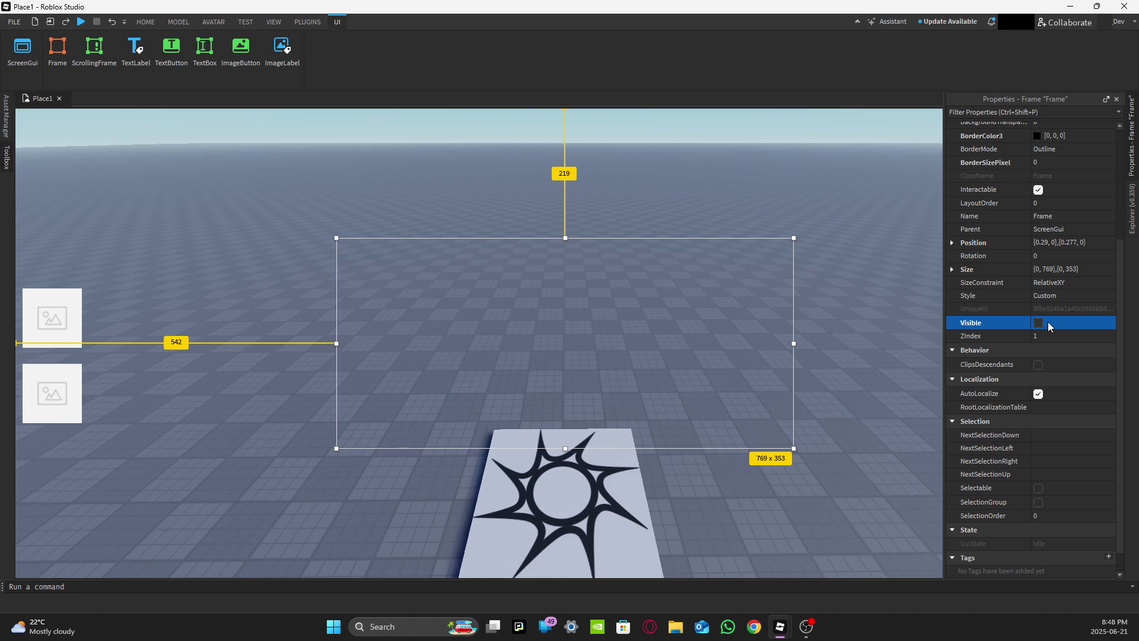
pyautogui.press('a')
pyautogui.moveTo(852, 335); pyautogui.dragTo(859, 331, button='right')
pyautogui.click(790, 336)
pyautogui.press('s')
pyautogui.moveTo(788, 331); pyautogui.dragTo(804, 371, button='right')
pyautogui.press('w')
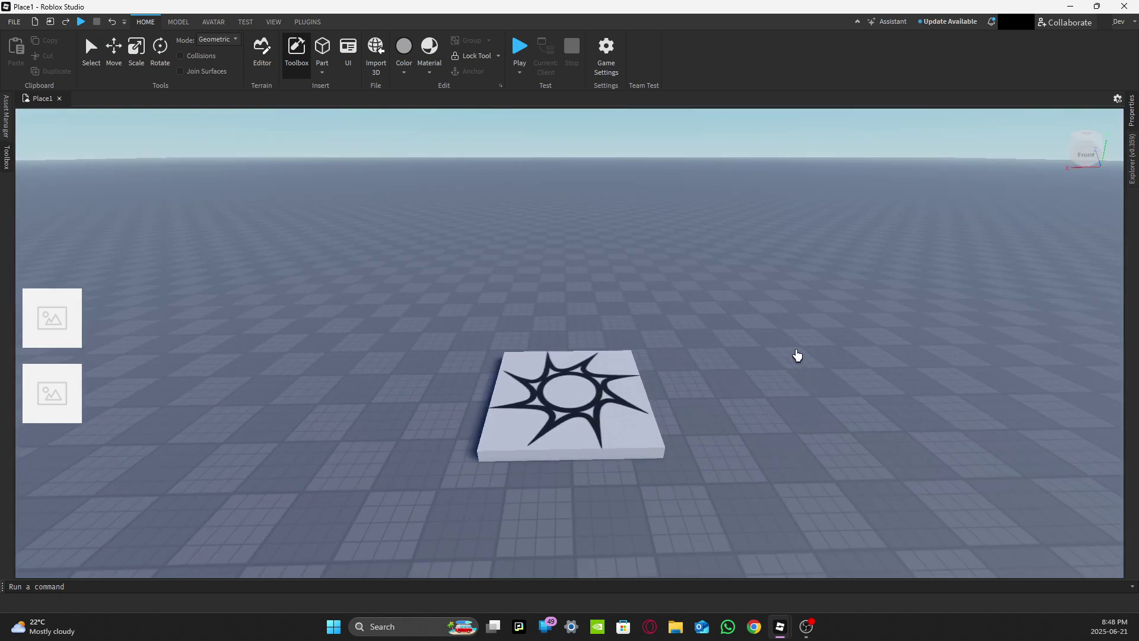
pyautogui.moveTo(811, 368); pyautogui.dragTo(773, 380, button='right')
pyautogui.scroll(5, 591, 399)
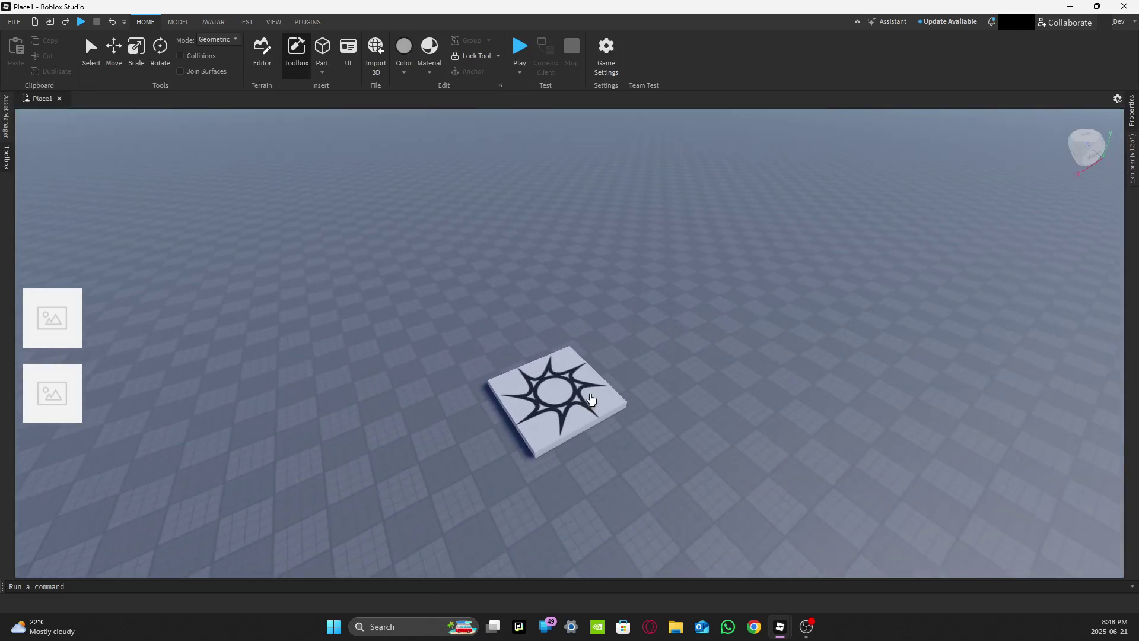
pyautogui.scroll(-8, 591, 399)
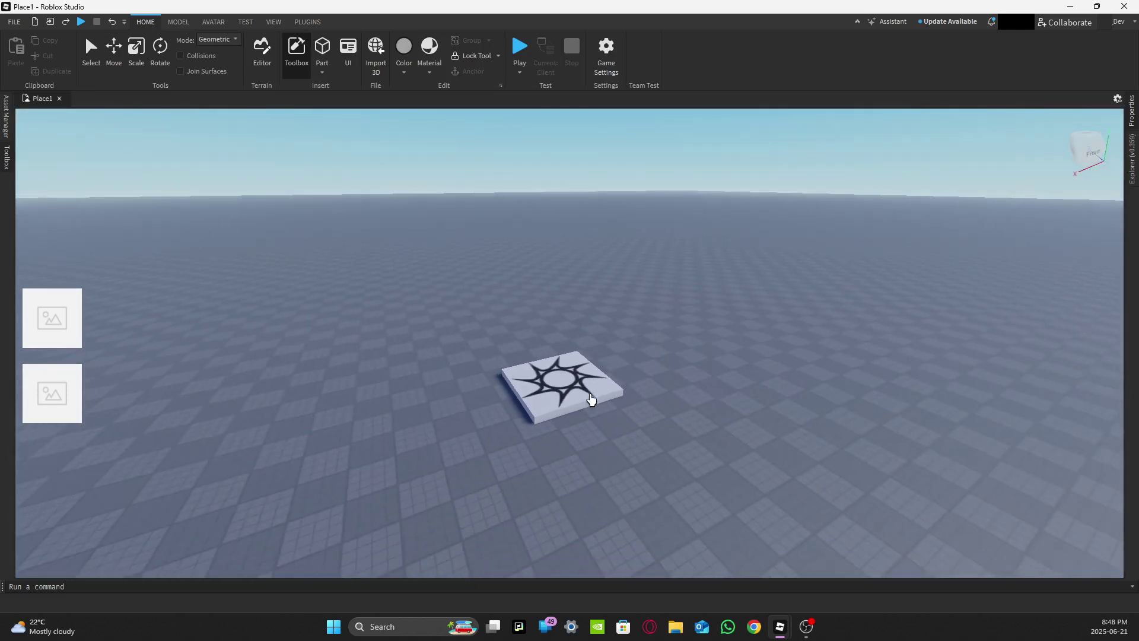
pyautogui.scroll(3, 591, 398)
pyautogui.scroll(-3, 591, 399)
pyautogui.scroll(4, 590, 397)
pyautogui.scroll(-3, 591, 397)
pyautogui.scroll(5, 590, 396)
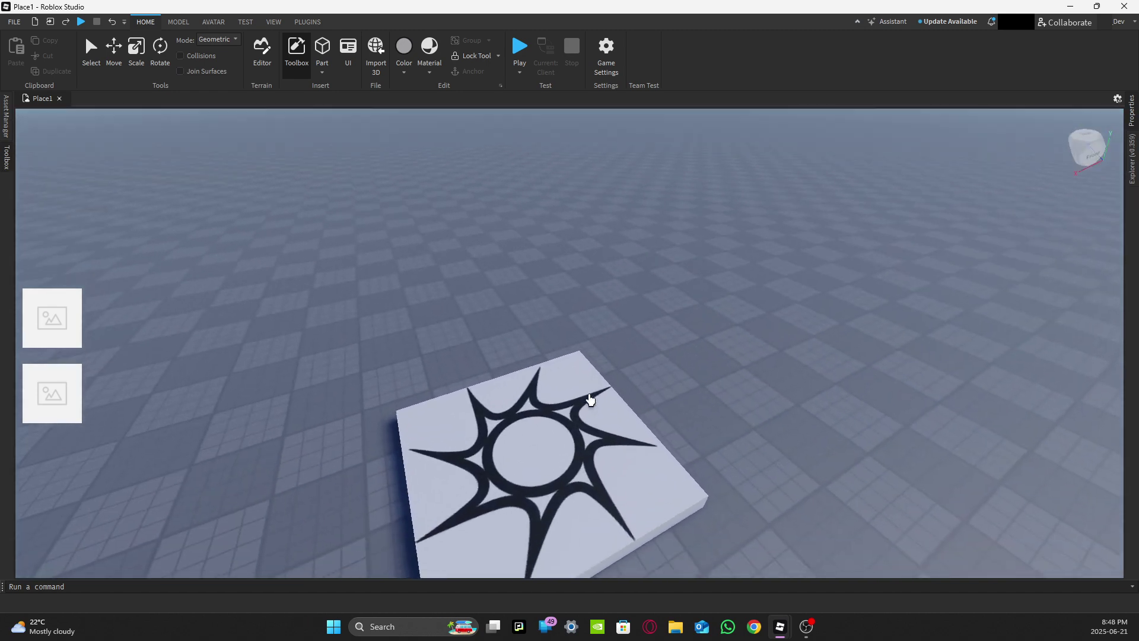
pyautogui.scroll(-5, 590, 400)
pyautogui.scroll(-3, 589, 395)
pyautogui.scroll(2, 581, 383)
pyautogui.scroll(-3, 581, 383)
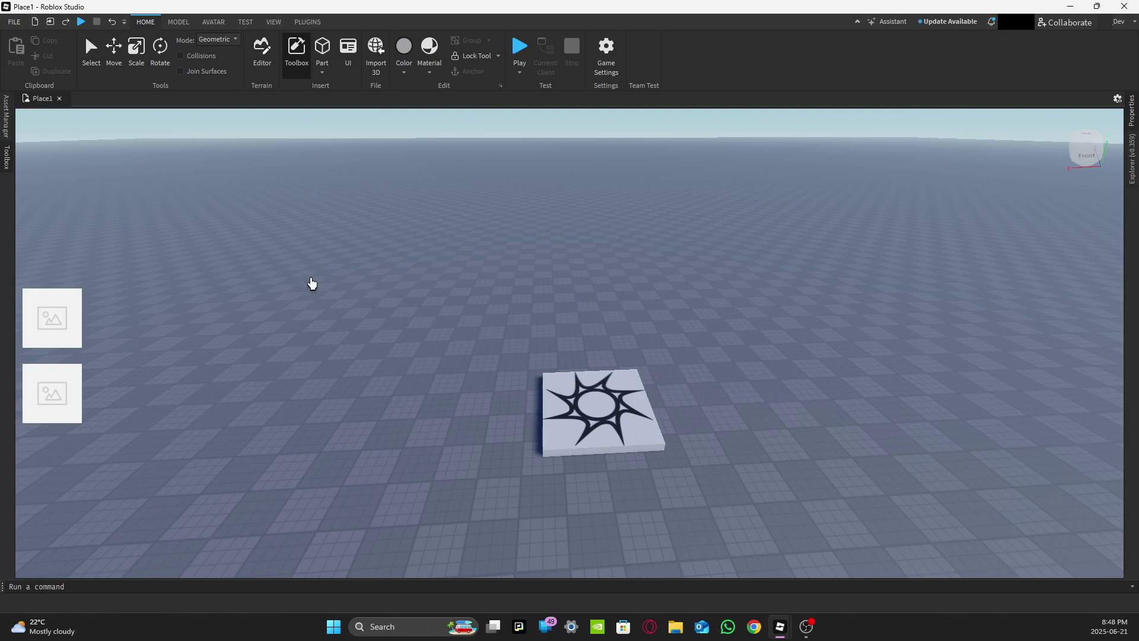
pyautogui.scroll(-2, 304, 287)
pyautogui.scroll(2, 500, 331)
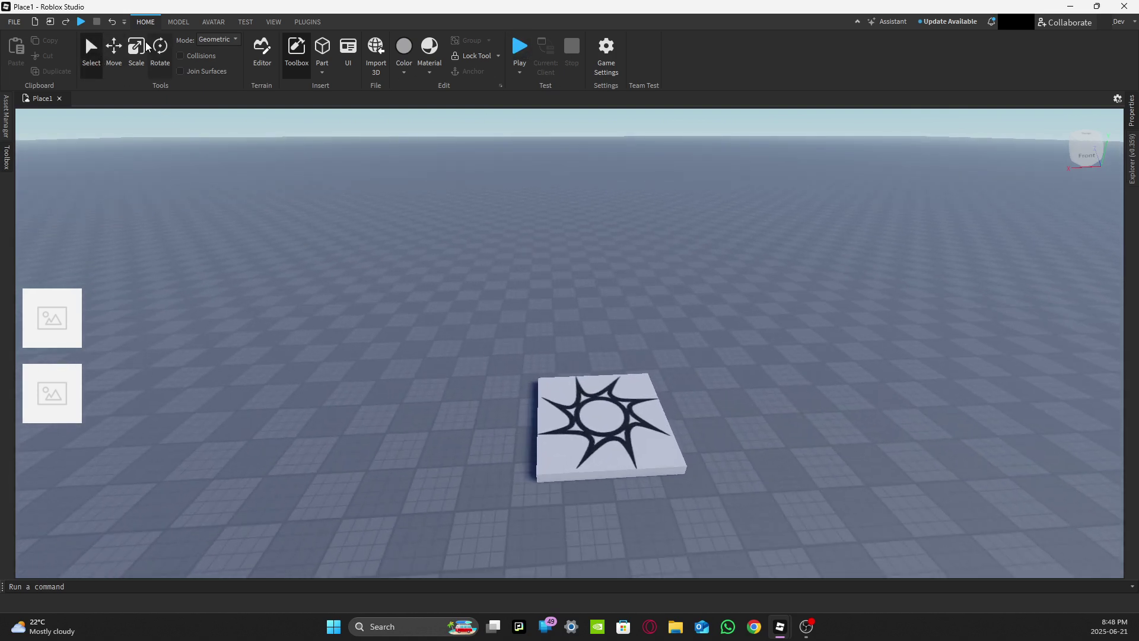
# Step: Start a playtest and run and jump around the baseplate with the character while turning the camera
pyautogui.click(519, 50)
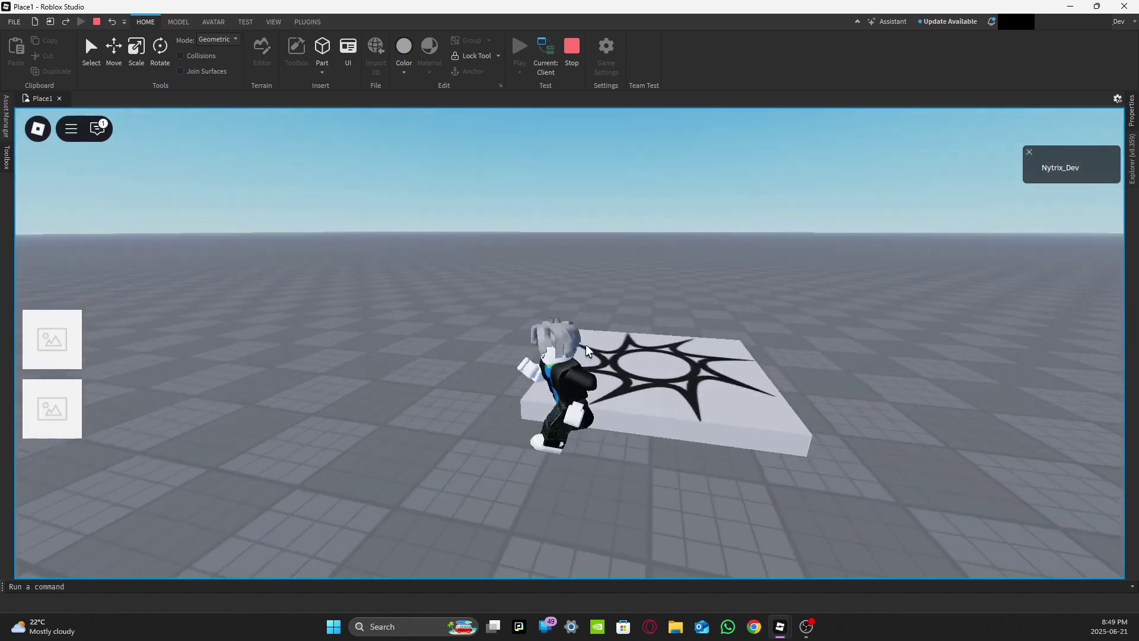
pyautogui.moveTo(586, 345); pyautogui.dragTo(585, 341, button='right')
pyautogui.press('s')
pyautogui.press('a')
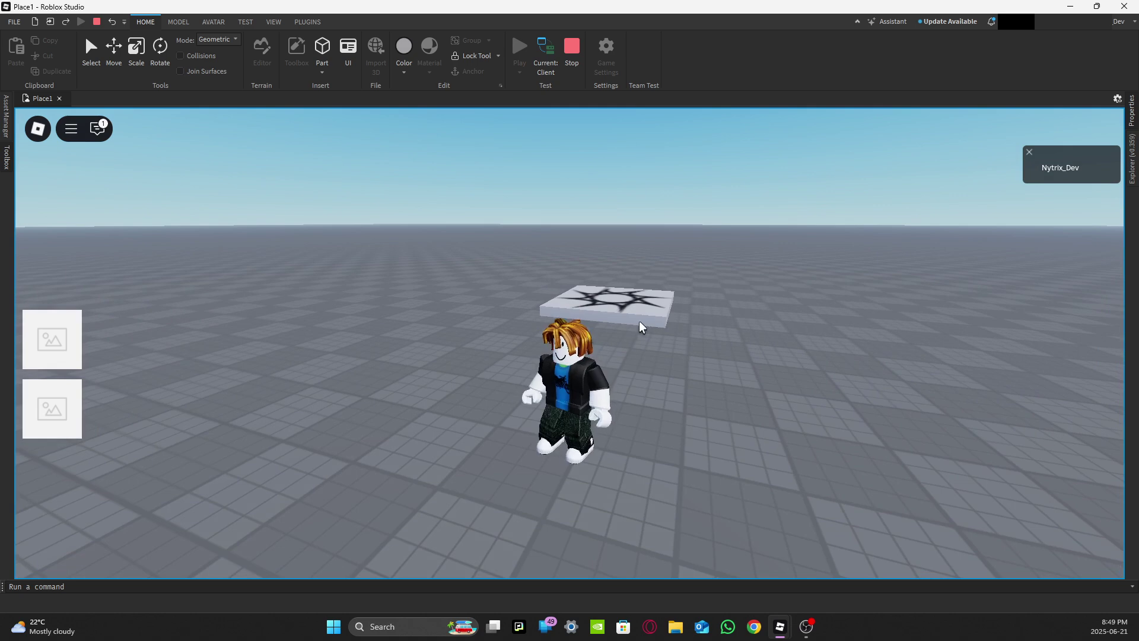
pyautogui.moveTo(646, 319); pyautogui.dragTo(639, 320, button='right')
pyautogui.press('w')
pyautogui.press('a')
pyautogui.press('s')
pyautogui.press('d')
pyautogui.moveTo(534, 344); pyautogui.dragTo(481, 343, button='right')
pyautogui.press('d')
pyautogui.press('space')
pyautogui.moveTo(560, 357); pyautogui.dragTo(558, 358, button='right')
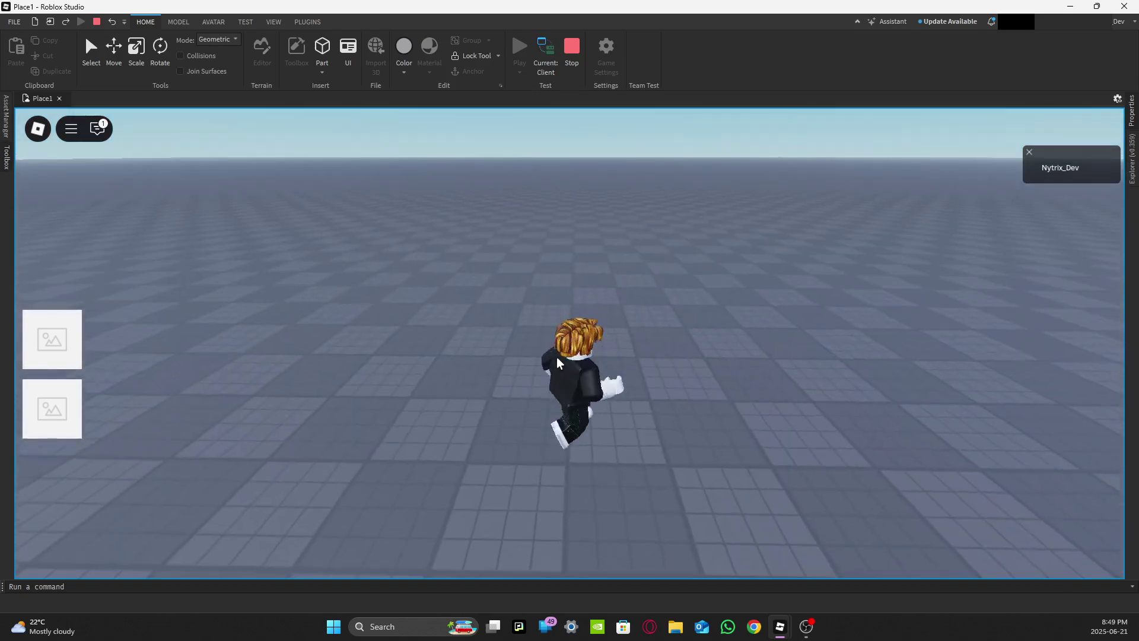
pyautogui.press('w')
pyautogui.moveTo(143, 356)
pyautogui.mouseDown(button='right')
pyautogui.moveTo(280, 368)
pyautogui.moveTo(141, 358)
pyautogui.mouseUp(button='right')
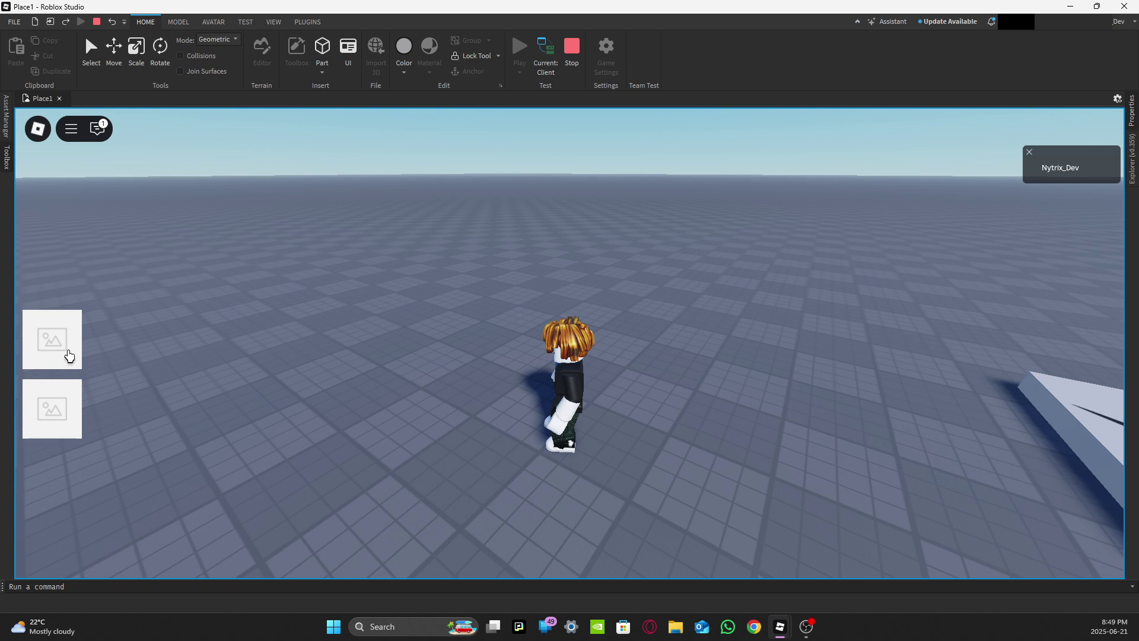
# Step: Test the SpawnCar button by repeatedly opening and closing the car selection frame, leaving the frame open
pyautogui.click(70, 348)
pyautogui.click(70, 348)
pyautogui.click(69, 348)
pyautogui.click(68, 348)
pyautogui.click(67, 348)
pyautogui.click(69, 348)
pyautogui.click(68, 348)
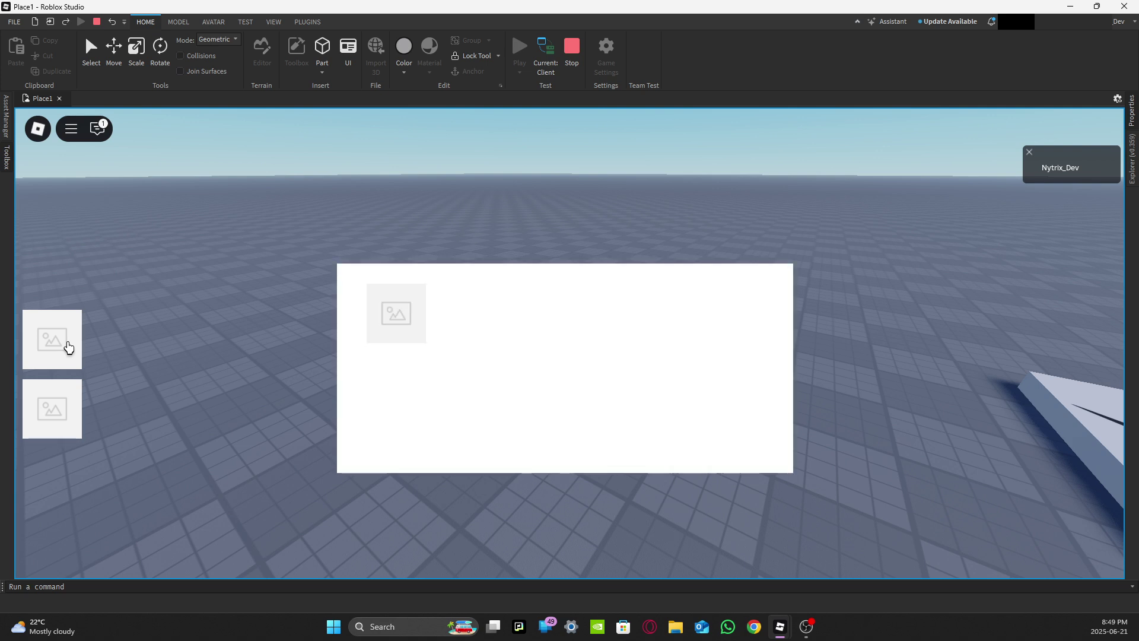
pyautogui.click(68, 348)
pyautogui.click(68, 348)
pyautogui.click(68, 348)
pyautogui.click(68, 347)
pyautogui.click(69, 348)
pyautogui.click(69, 348)
pyautogui.click(68, 348)
pyautogui.click(68, 347)
pyautogui.click(68, 348)
pyautogui.click(69, 348)
pyautogui.click(69, 347)
pyautogui.click(68, 348)
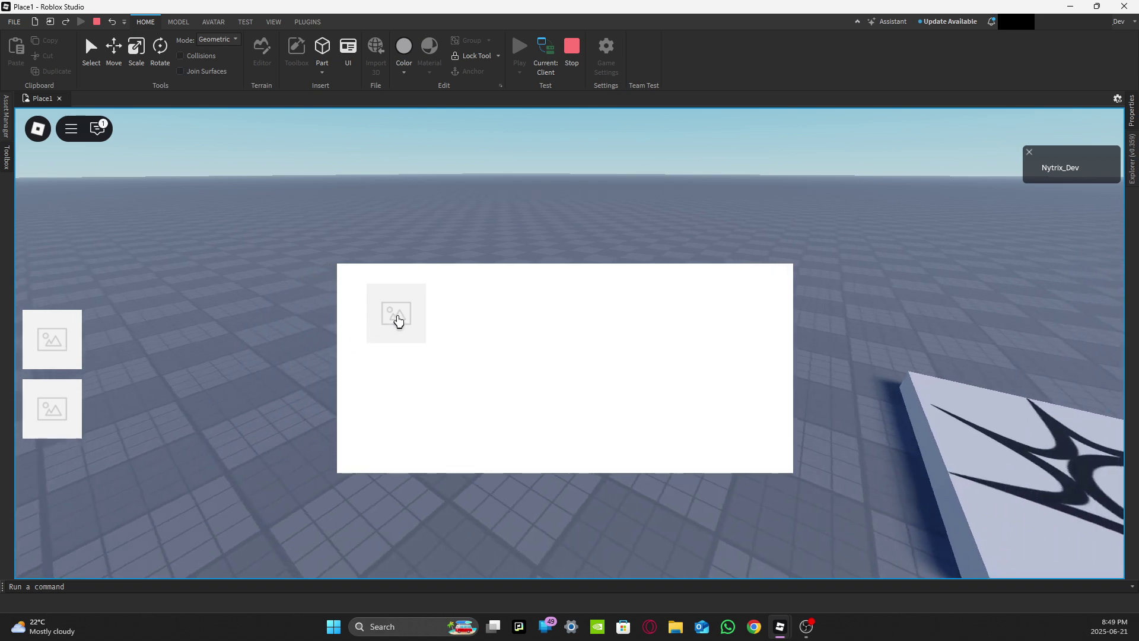
# Step: Spawn the car from the selection frame, get in for a short test drive and jump out
pyautogui.click(396, 319)
pyautogui.press('d')
pyautogui.moveTo(592, 350); pyautogui.dragTo(498, 344, button='right')
pyautogui.press('w')
pyautogui.moveTo(639, 347); pyautogui.dragTo(640, 346, button='right')
pyautogui.press('w')
pyautogui.press('w')
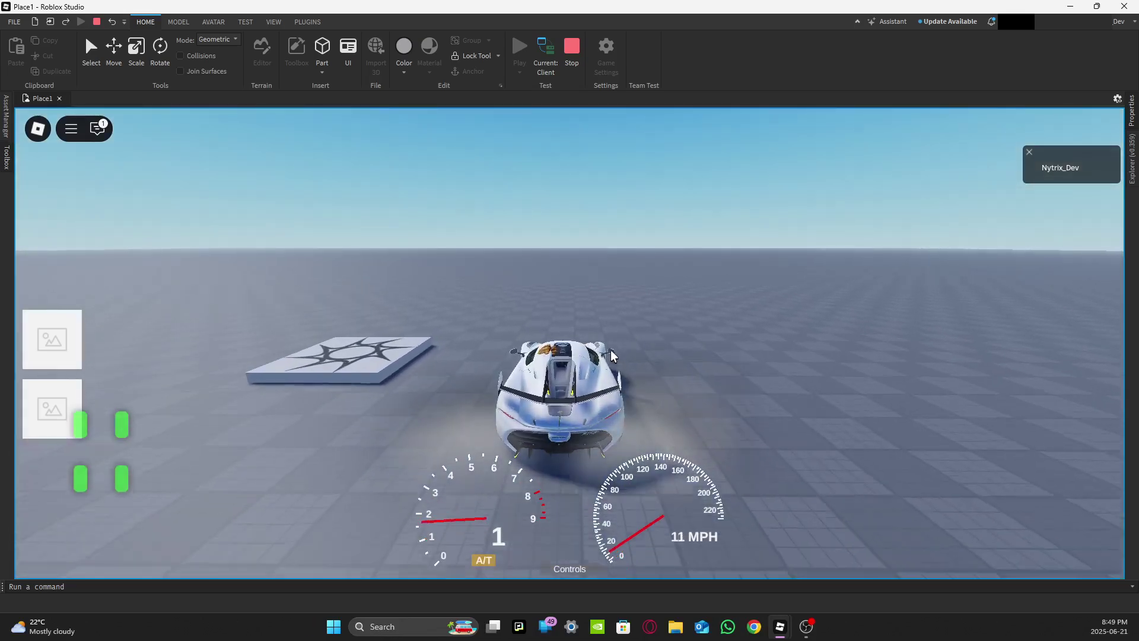
pyautogui.press('s')
pyautogui.press('space')
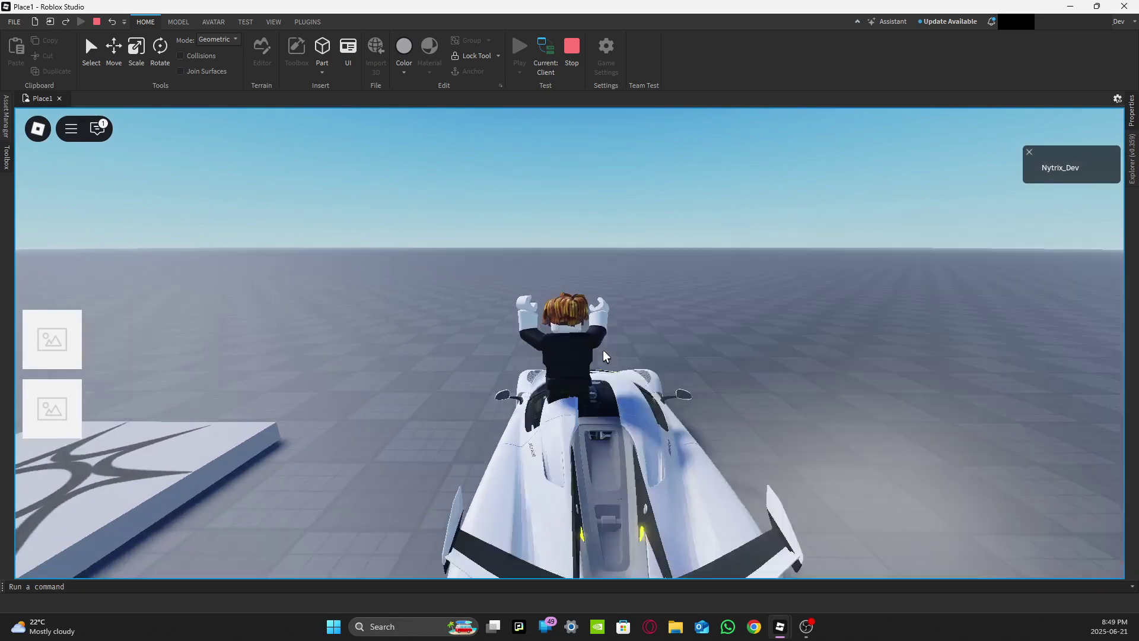
# Step: Get back into the car, drive it forward and in reverse while turning, and exit it again
pyautogui.press('w')
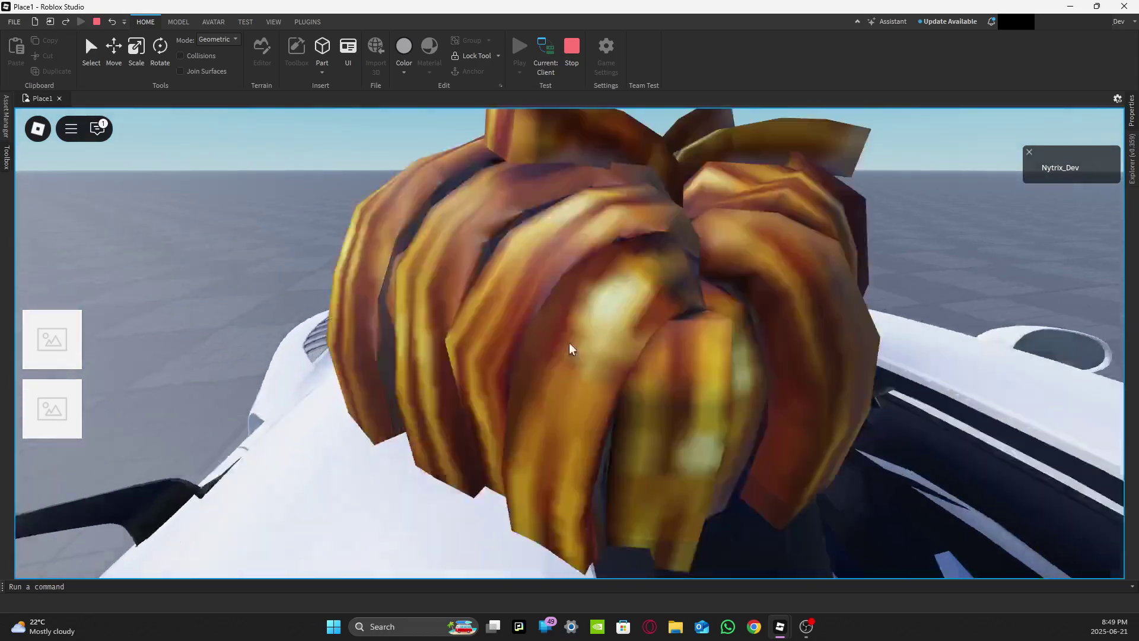
pyautogui.press('w')
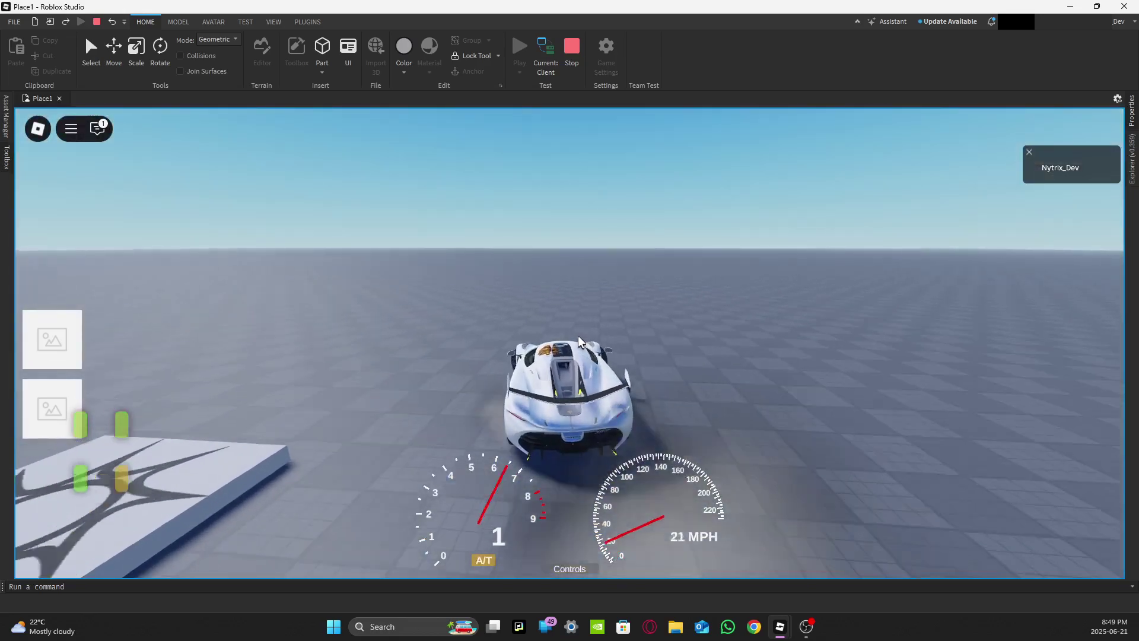
pyautogui.press('a')
pyautogui.press('s')
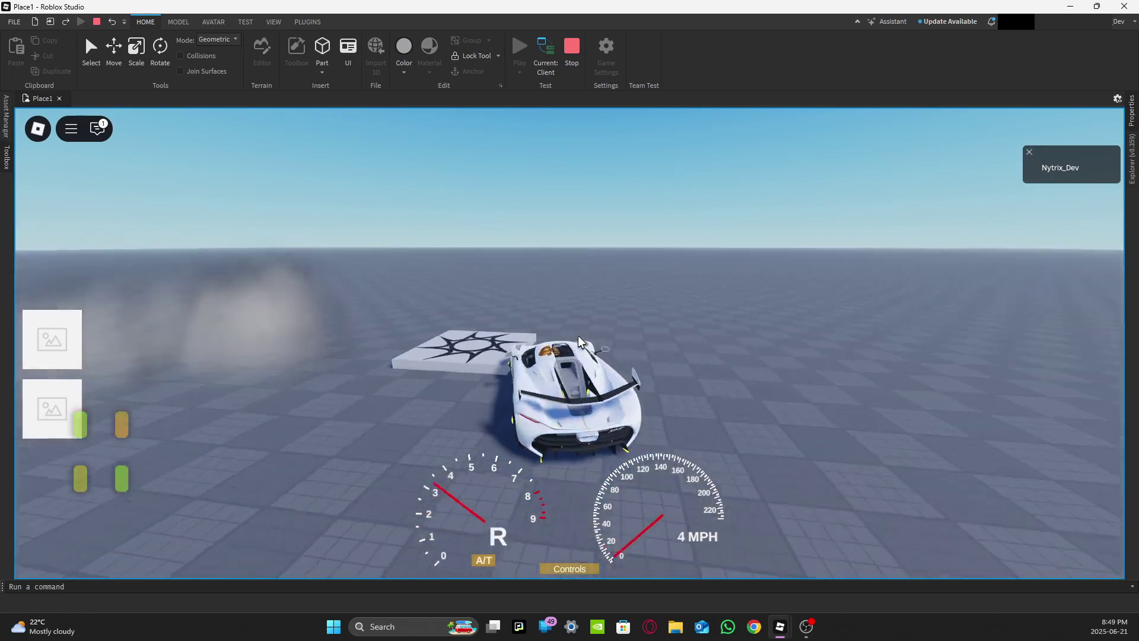
pyautogui.press('w')
pyautogui.press('space')
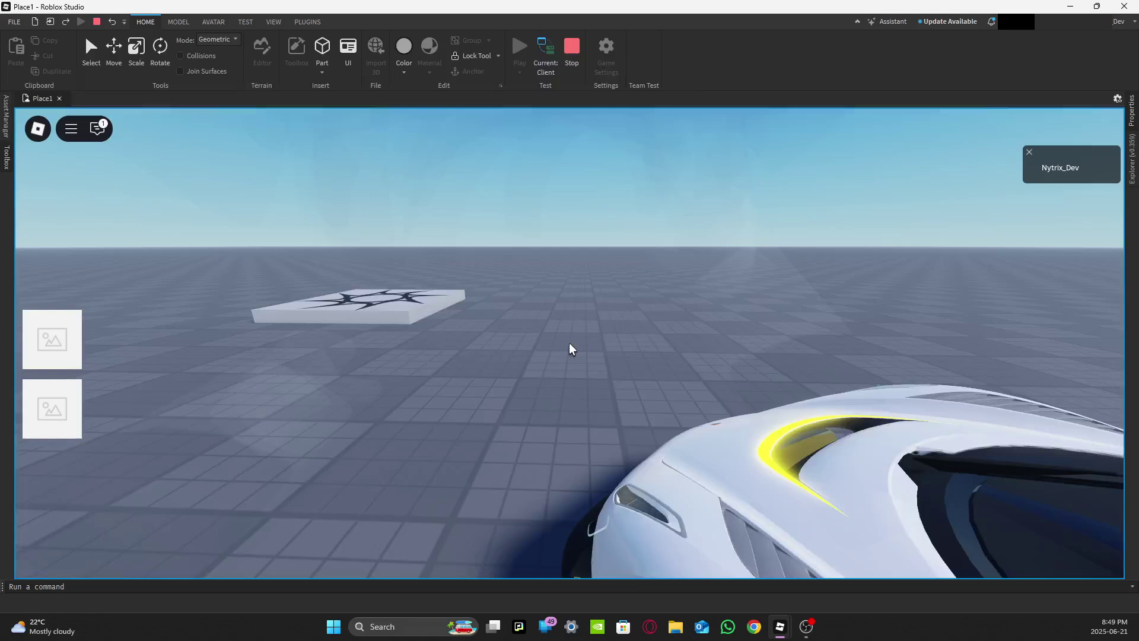
pyautogui.press('w')
pyautogui.press('d')
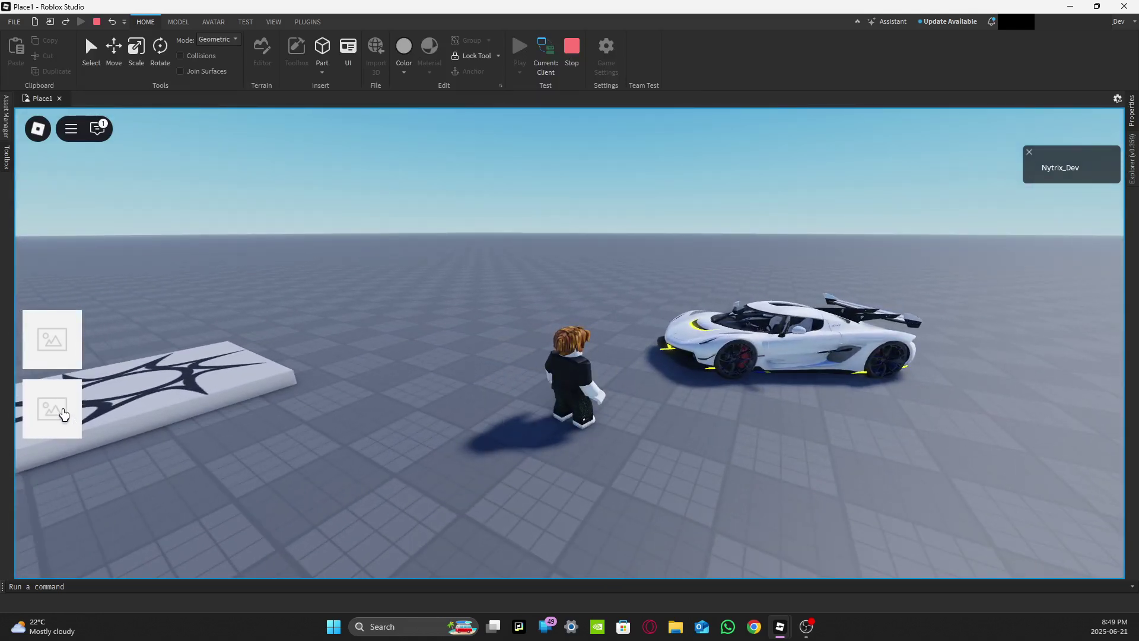
# Step: Test deleting and respawning the car with the on-screen buttons, close the selection frame and stop the playtest
pyautogui.moveTo(450, 385); pyautogui.dragTo(450, 386, button='right')
pyautogui.press('w')
pyautogui.scroll(-3, 449, 386)
pyautogui.press('space')
pyautogui.click(76, 348)
pyautogui.click(377, 313)
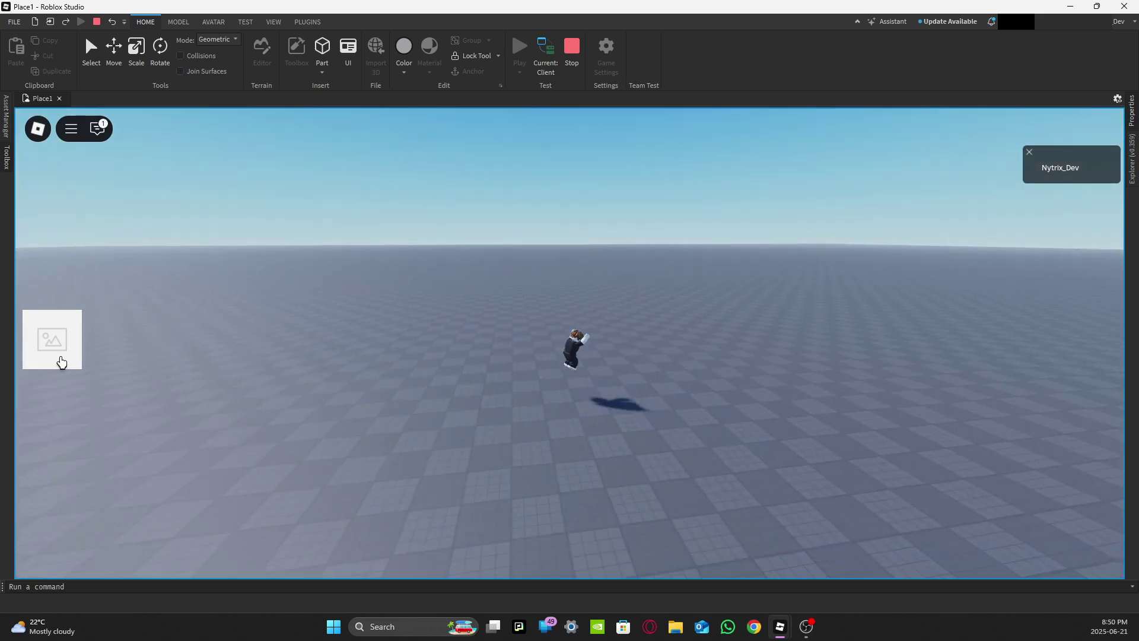
pyautogui.click(56, 351)
pyautogui.click(41, 342)
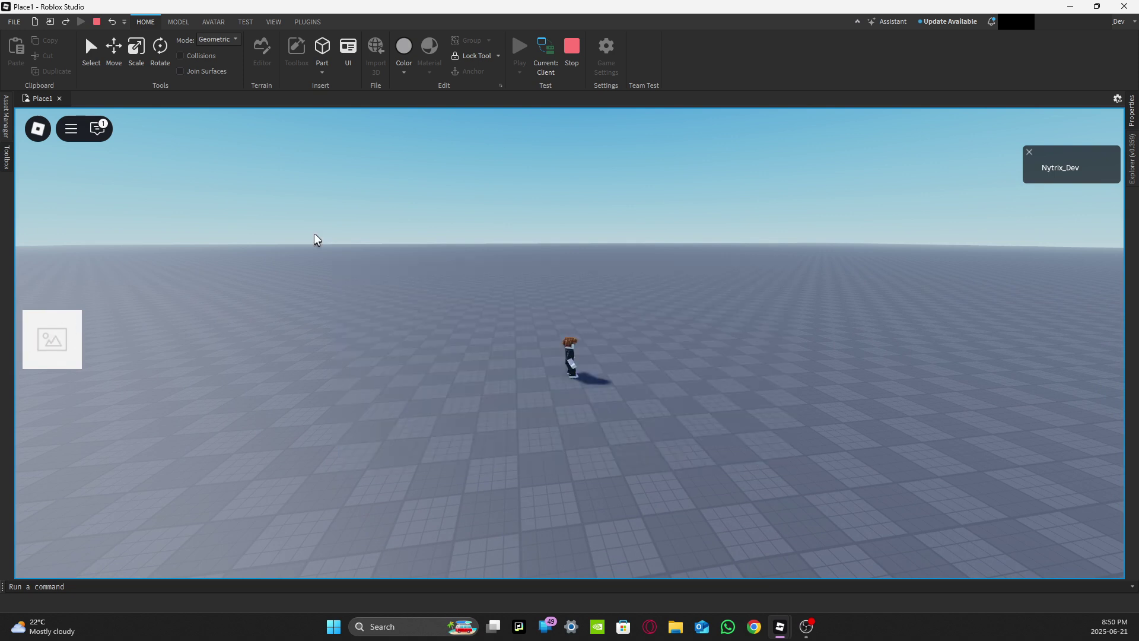
pyautogui.click(562, 75)
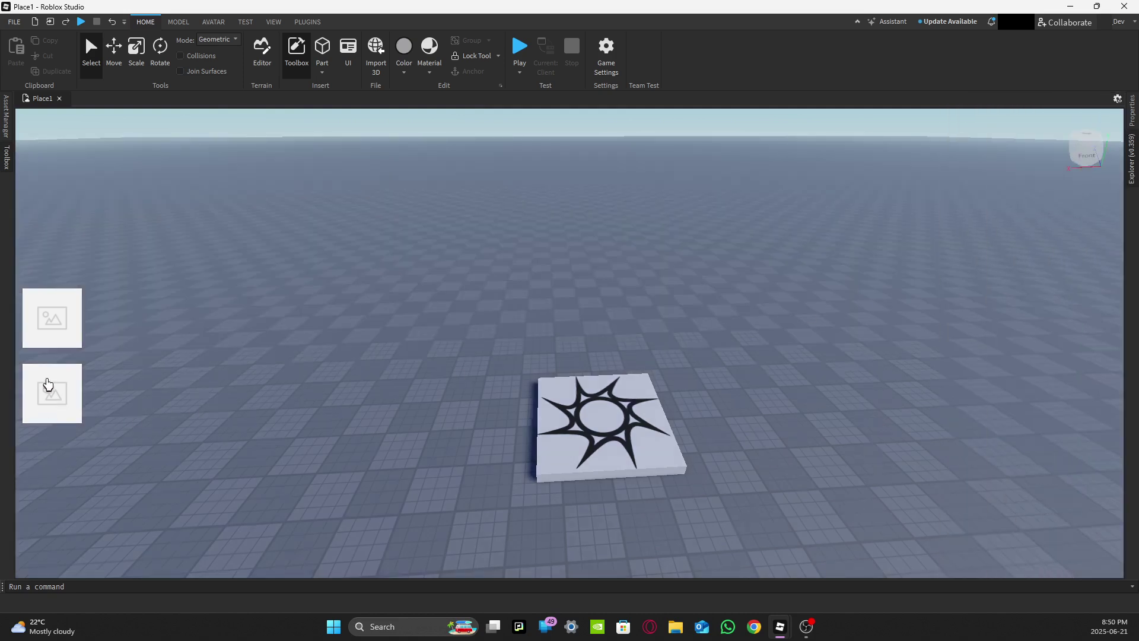
# Step: Turn off the Visible property of the DeleteCar button in the ScreenGui and deselect it
pyautogui.moveTo(1126, 176)
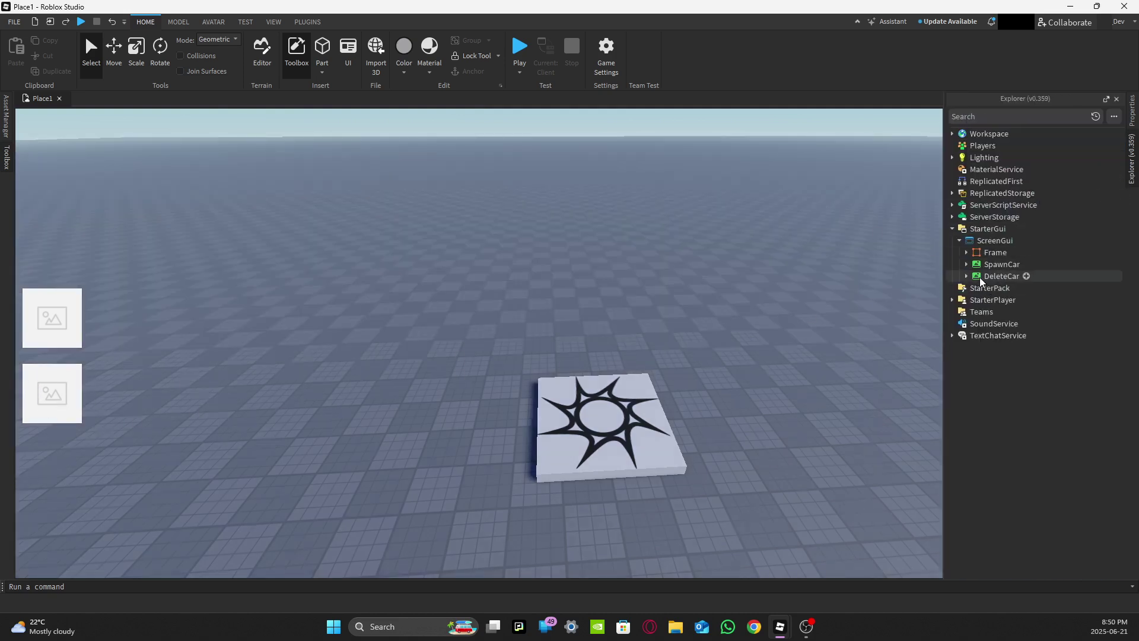
pyautogui.click(998, 267)
pyautogui.click(1001, 276)
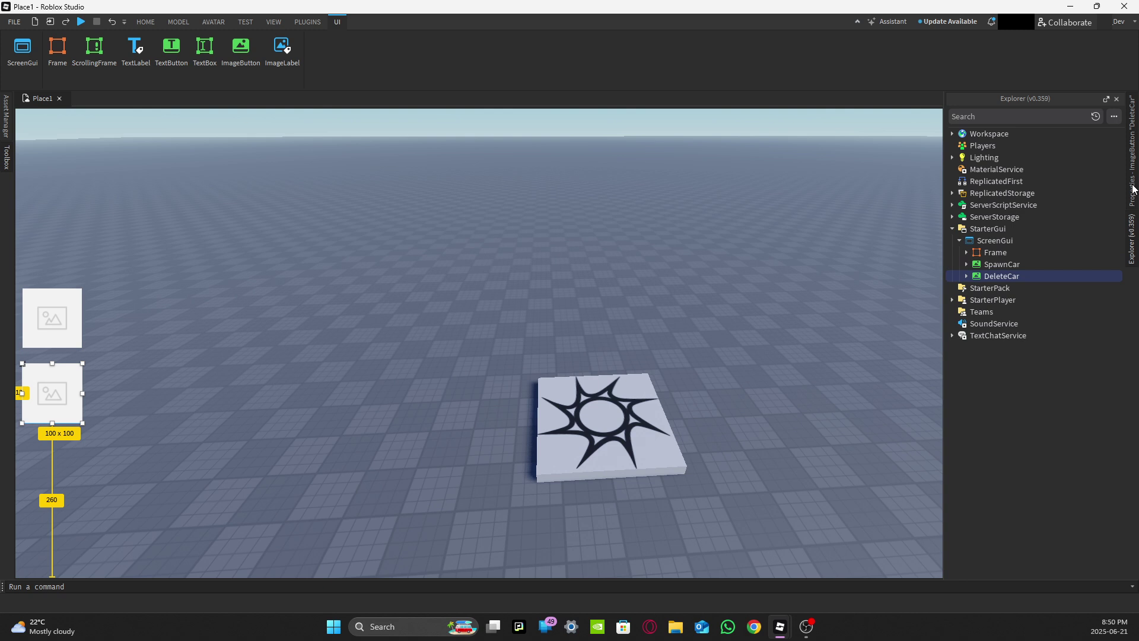
pyautogui.moveTo(1134, 189)
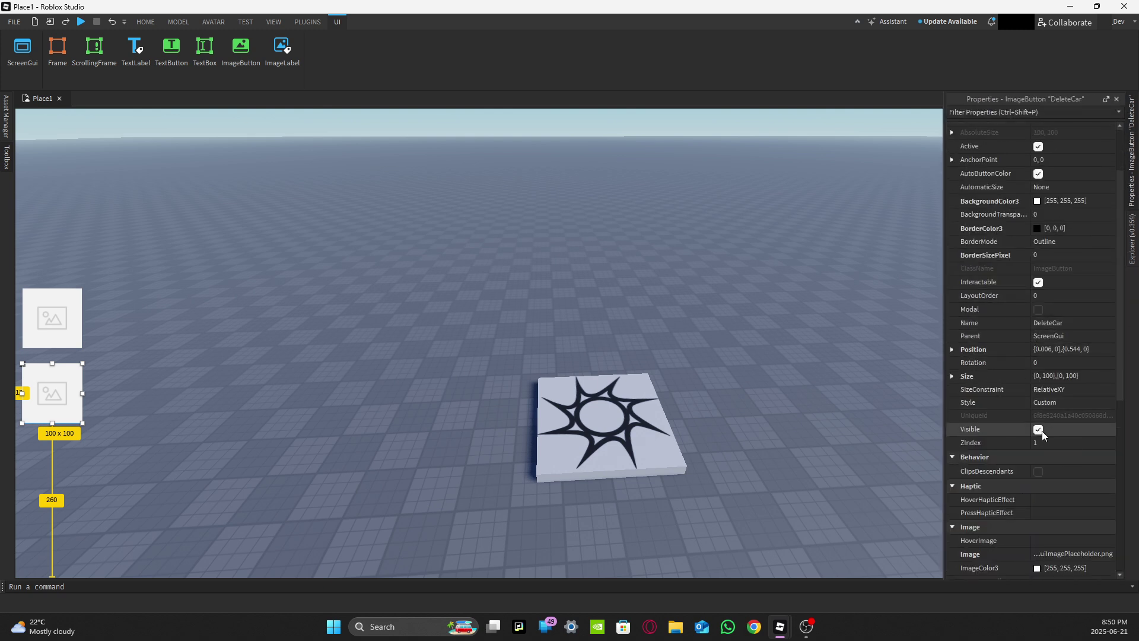
pyautogui.click(1039, 429)
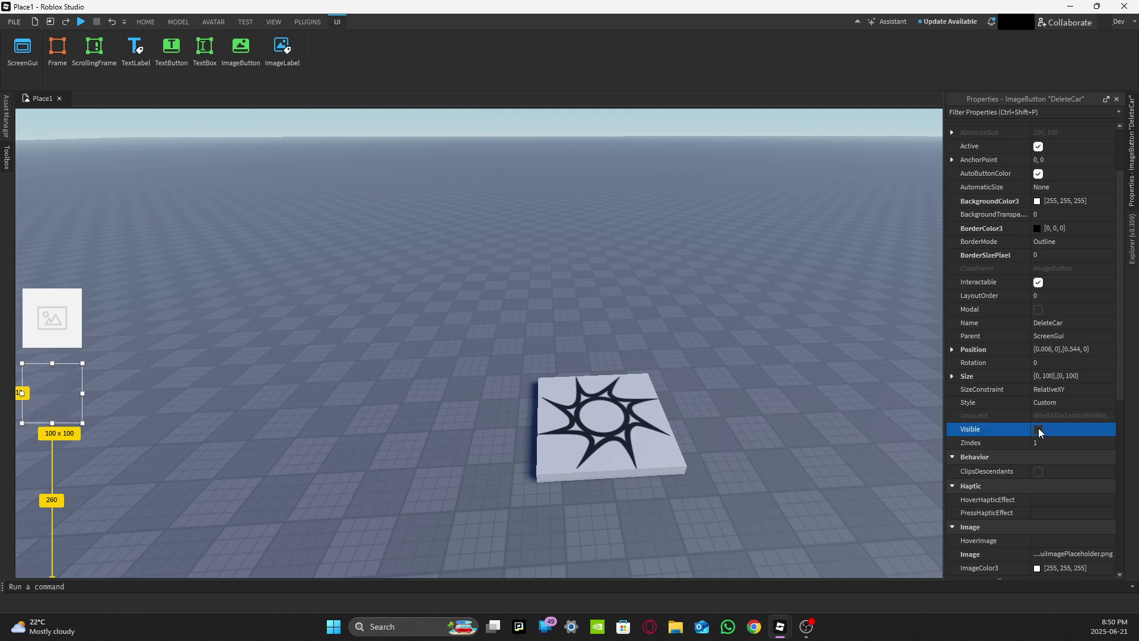
pyautogui.click(263, 350)
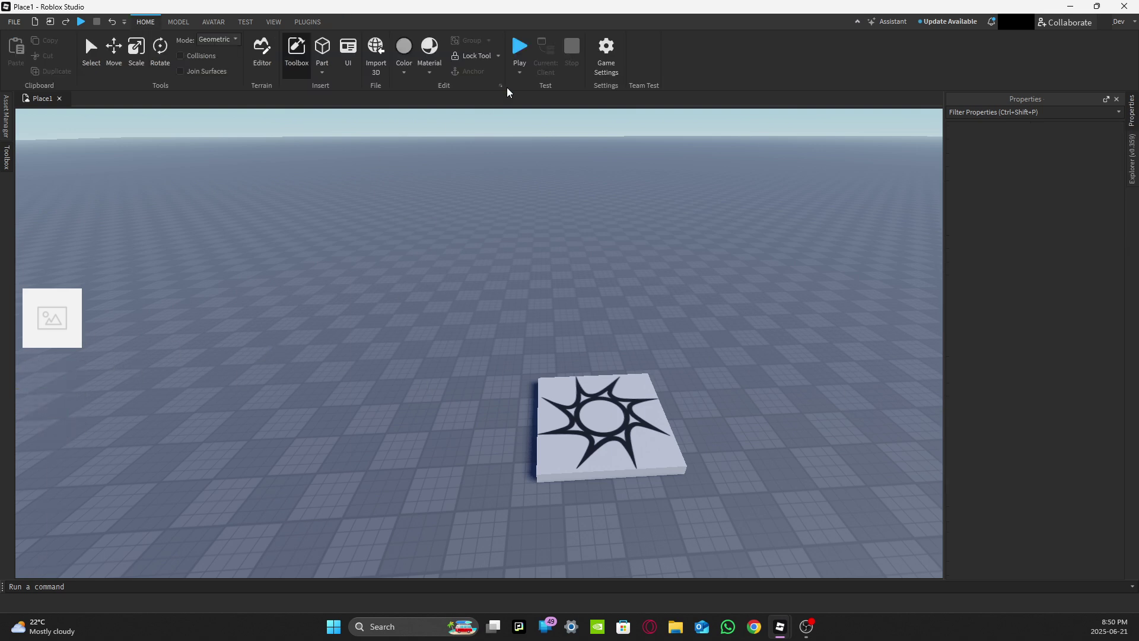
# Step: Start another playtest, spawn the car from the selection frame and walk around to its side
pyautogui.click(525, 46)
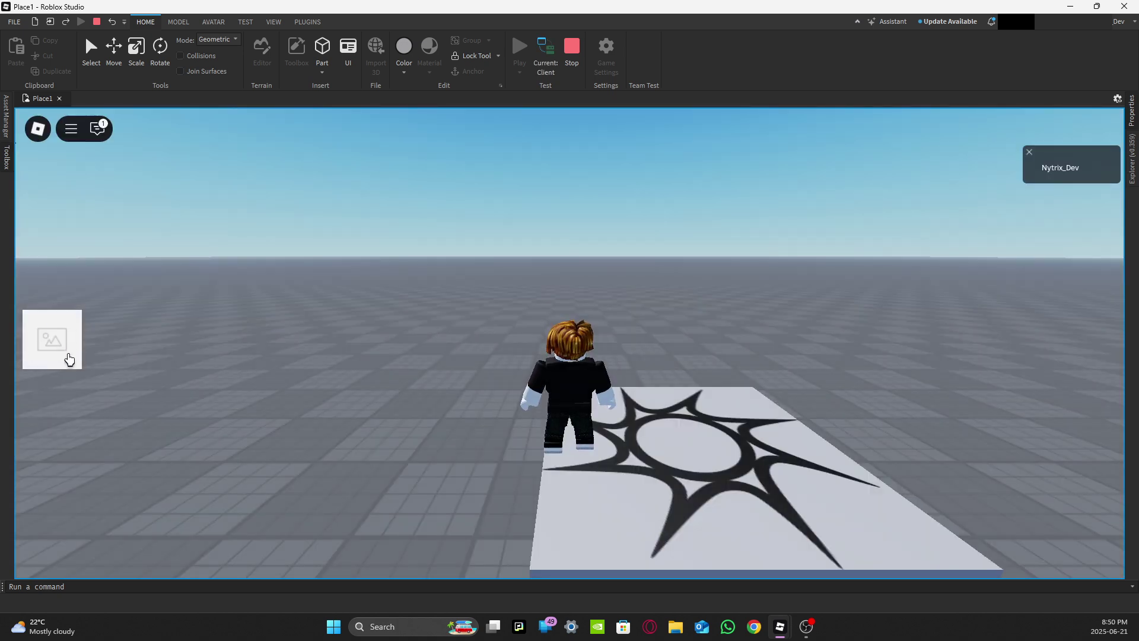
pyautogui.click(55, 347)
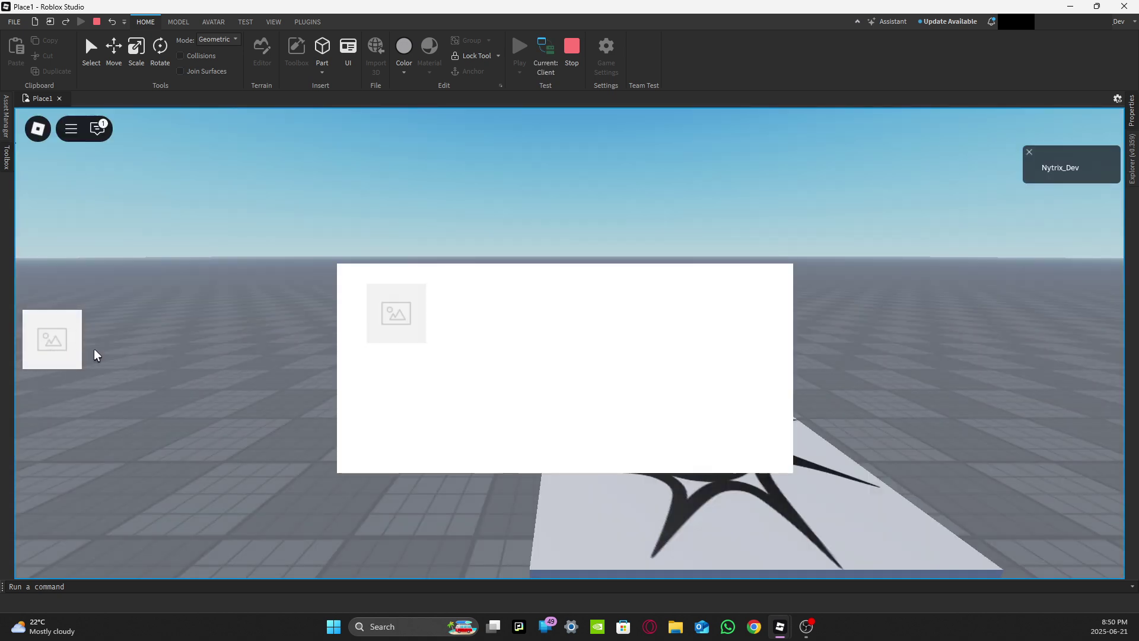
pyautogui.click(389, 335)
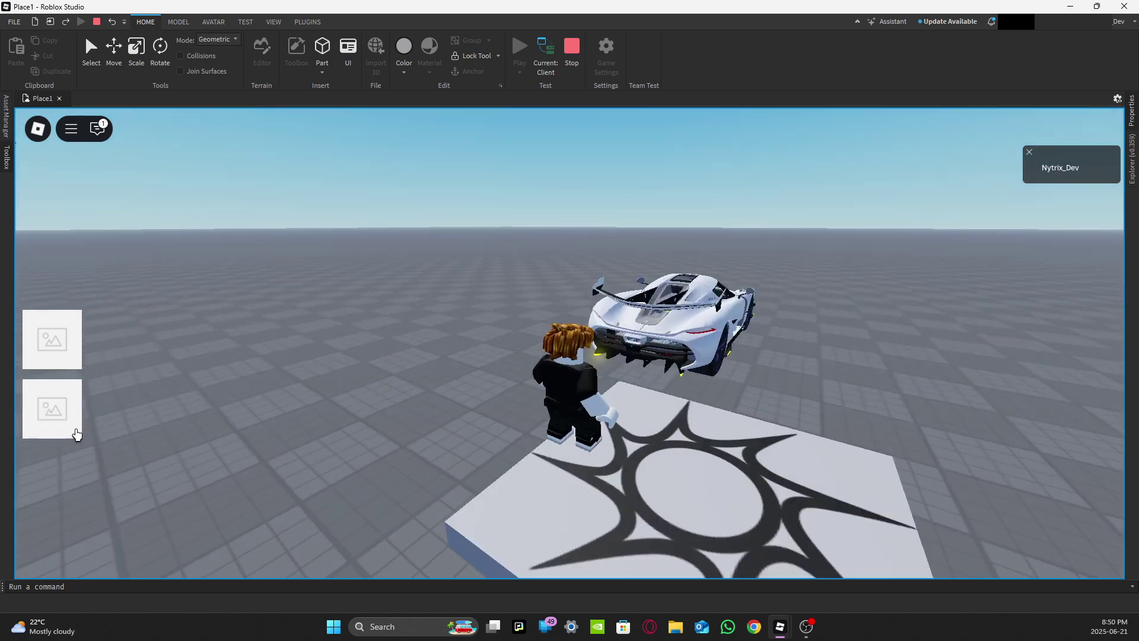
pyautogui.press('a')
pyautogui.press('w')
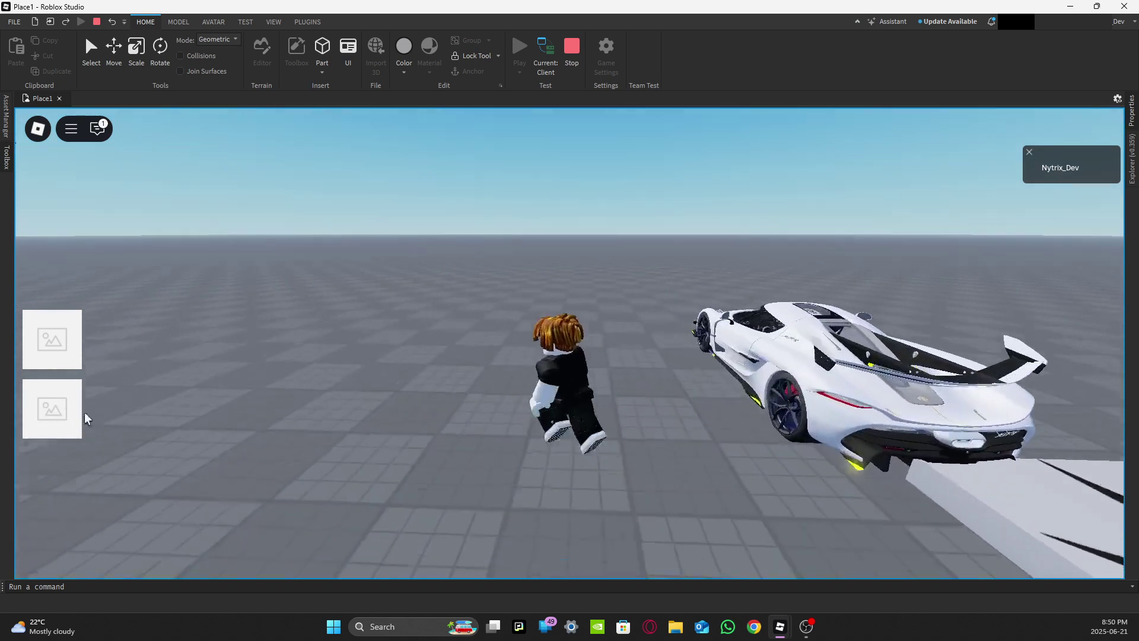
pyautogui.press('w')
pyautogui.press('d')
pyautogui.moveTo(697, 371); pyautogui.dragTo(608, 340, button='right')
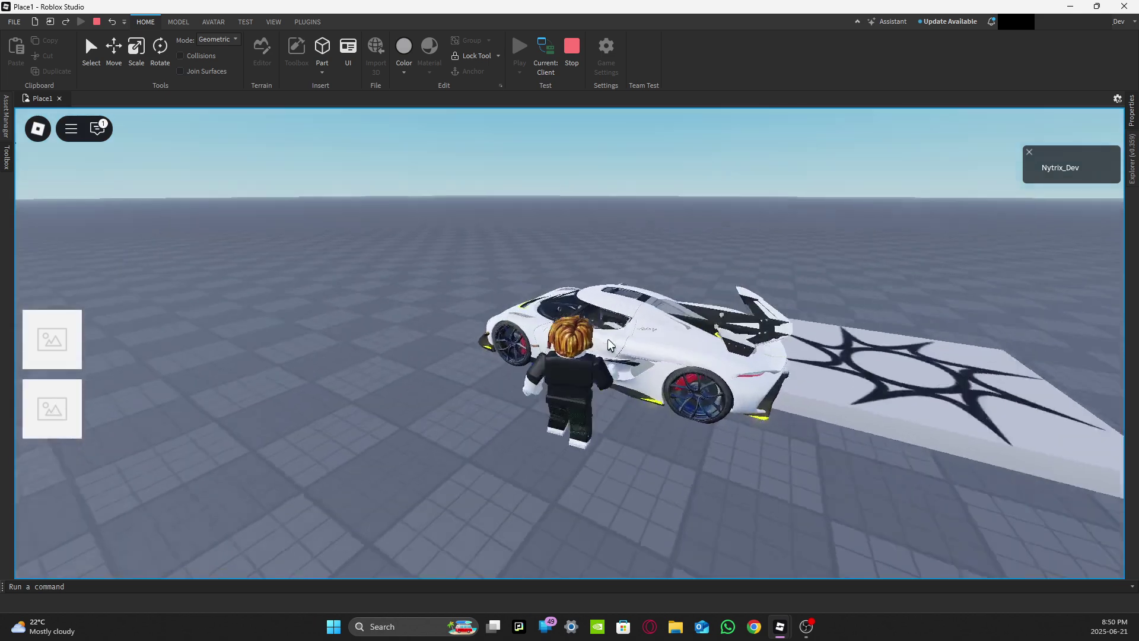
# Step: Open and close the car selection frame with the car spawned, and get into the driver's seat
pyautogui.click(76, 345)
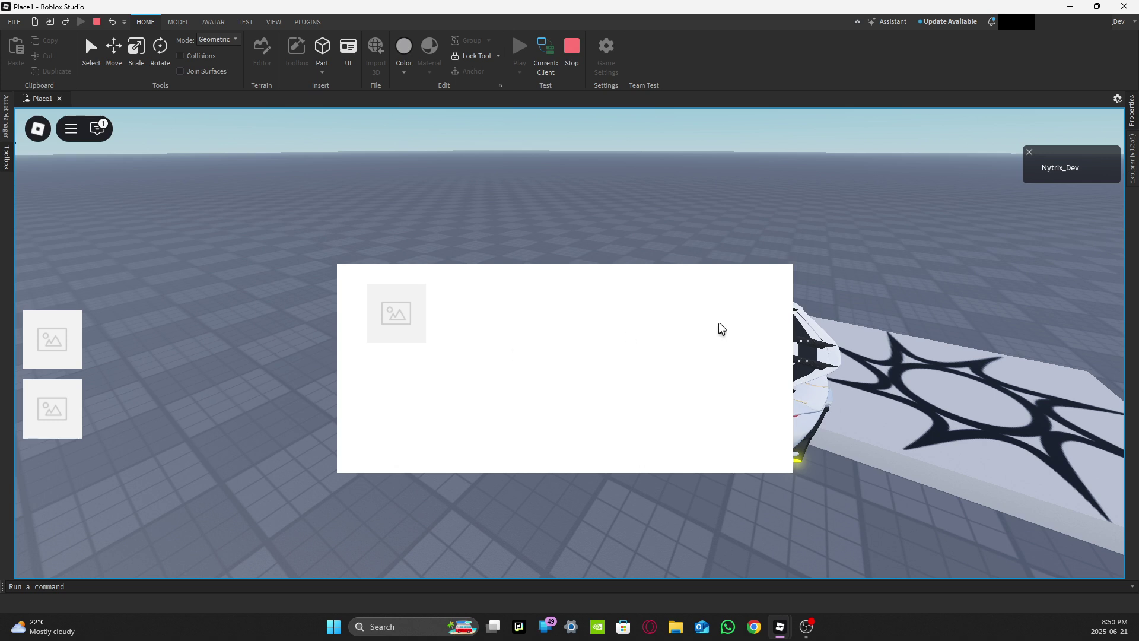
pyautogui.click(77, 356)
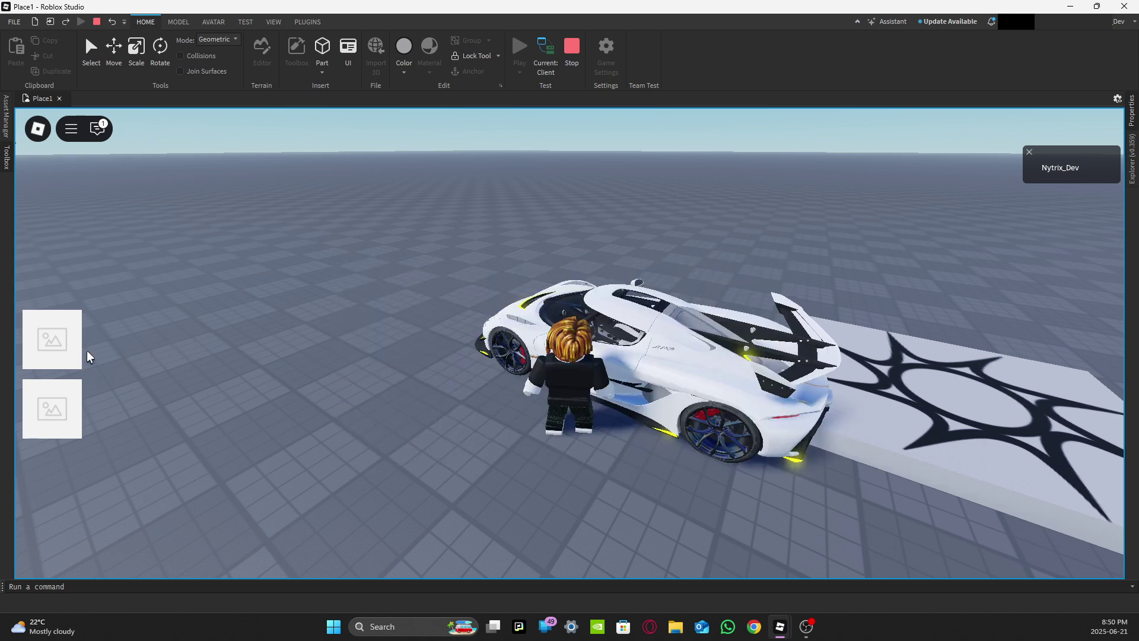
pyautogui.moveTo(657, 315); pyautogui.dragTo(560, 360, button='right')
pyautogui.press('w')
pyautogui.press('w')
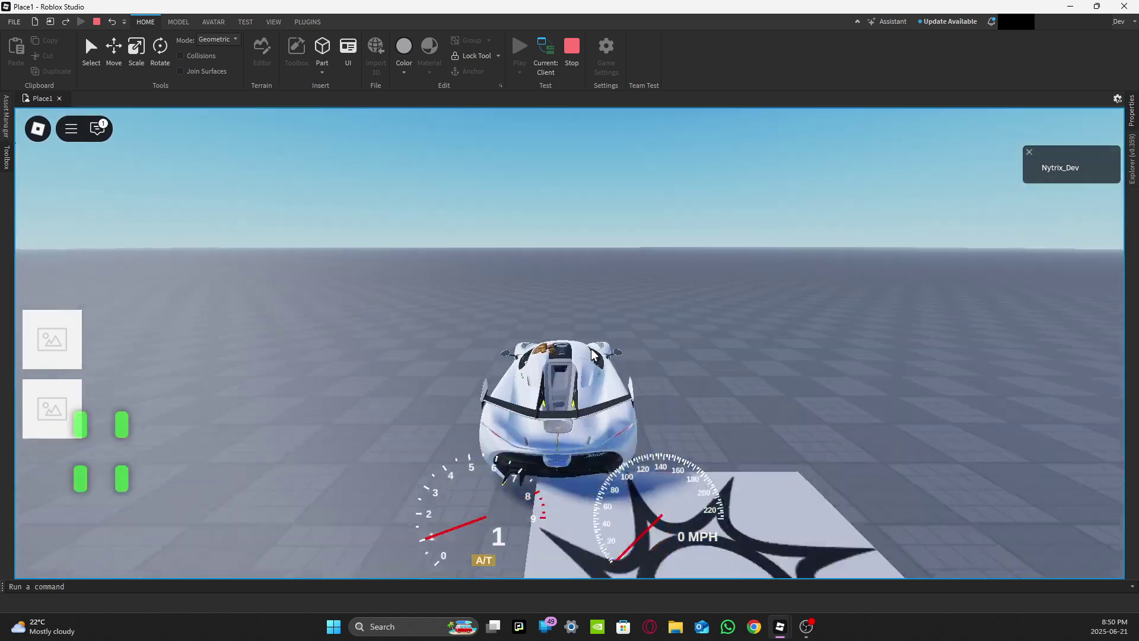